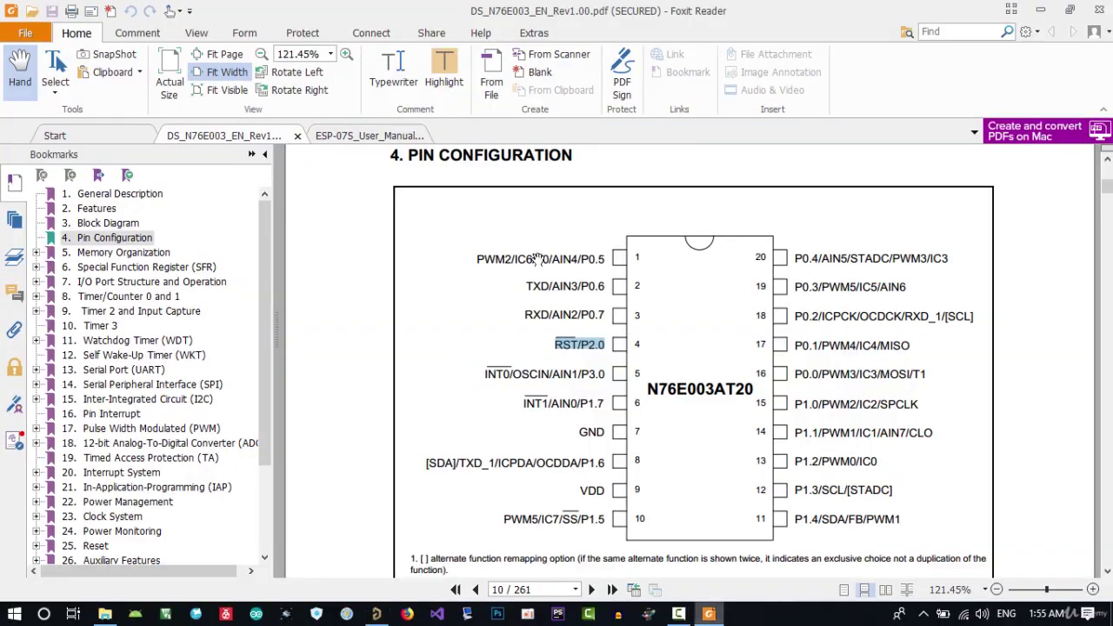
# View the ESP-07S user manual and the ESP section of the MasterRelayModule schematic in Altium Designer, returning to the manual
pyautogui.click(375, 137)
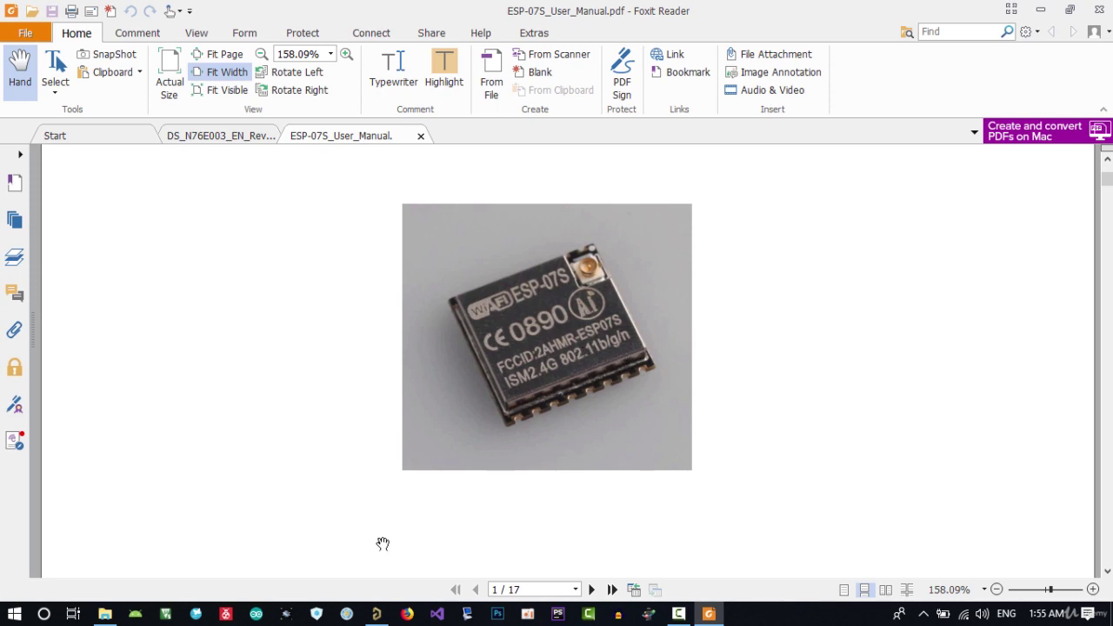
pyautogui.click(376, 614)
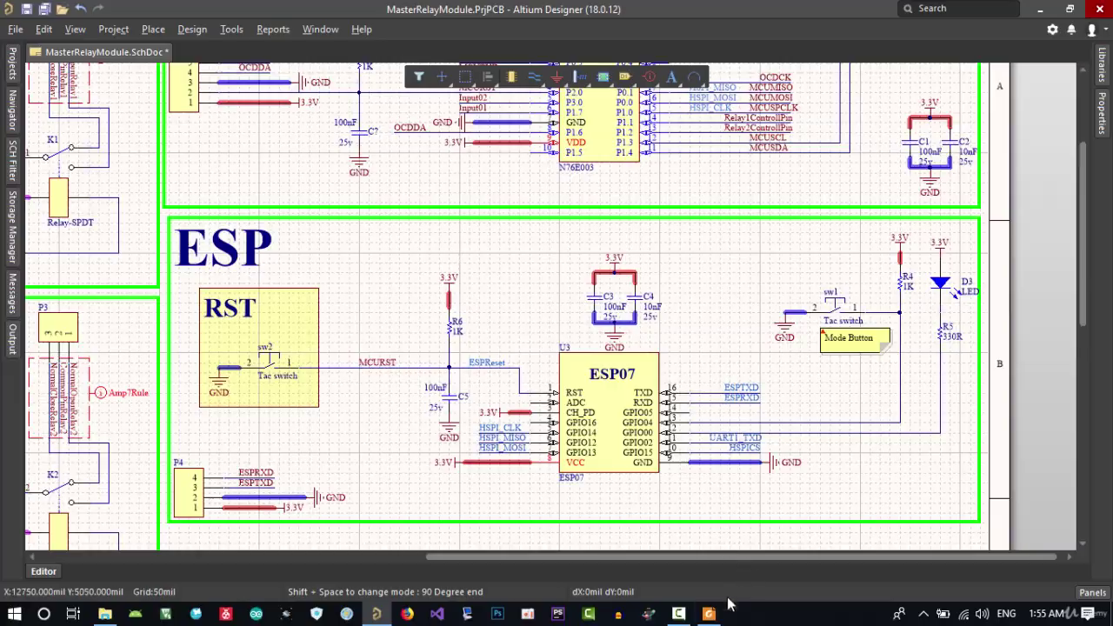
pyautogui.hotkey('alt', 'Tab')
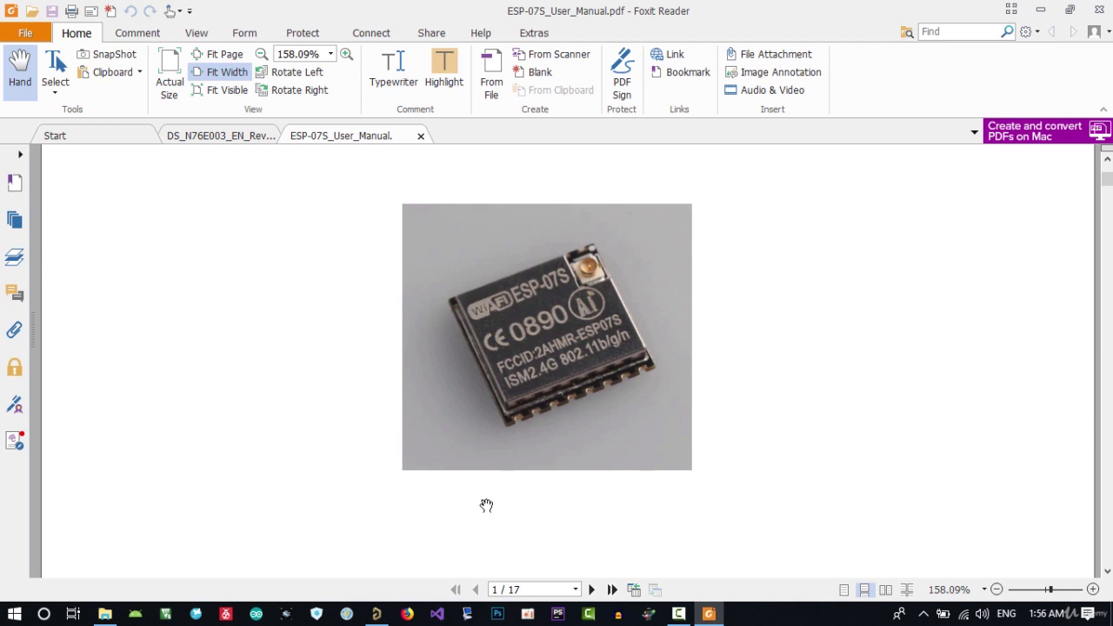
# Switch to File Explorer and open the navid2015 library folder inside MyProjects\MyLib
pyautogui.click(105, 614)
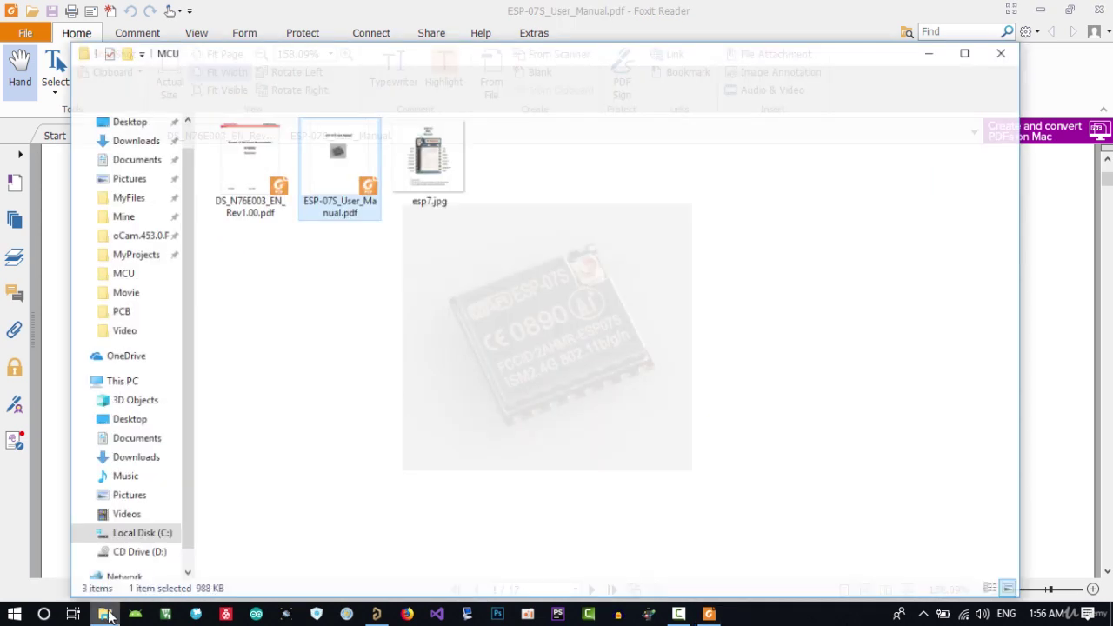
pyautogui.click(434, 293)
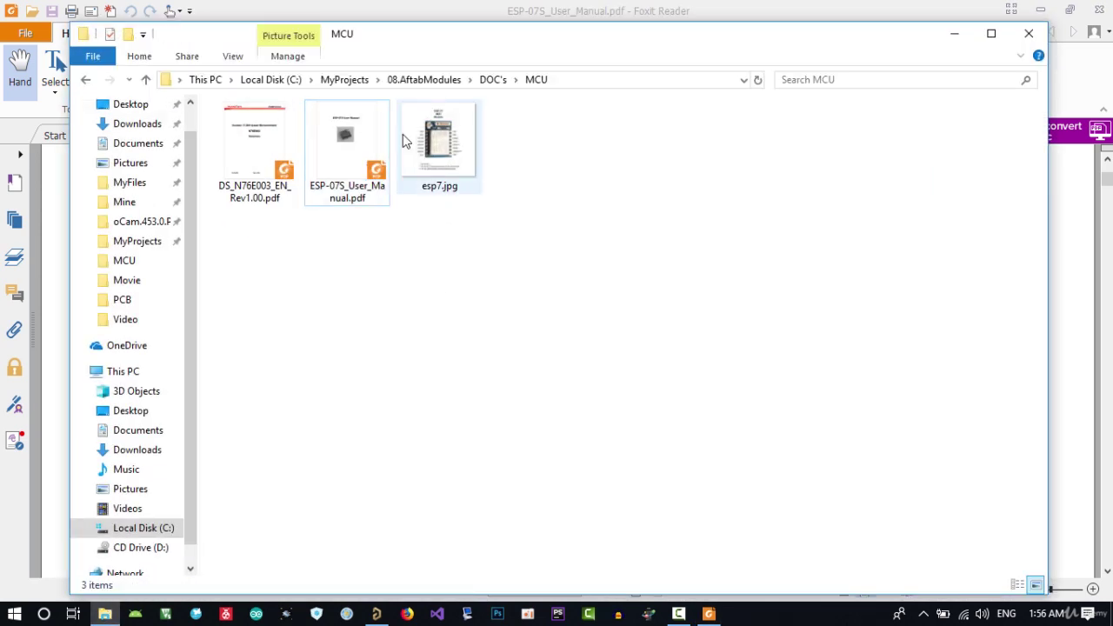
pyautogui.click(346, 80)
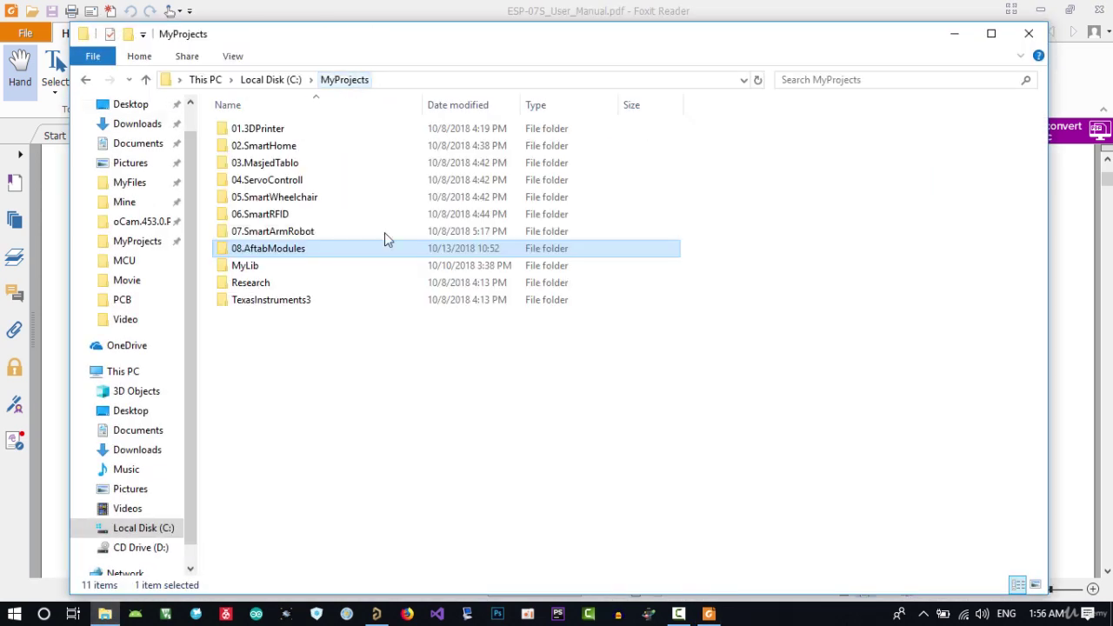
pyautogui.doubleClick(268, 270)
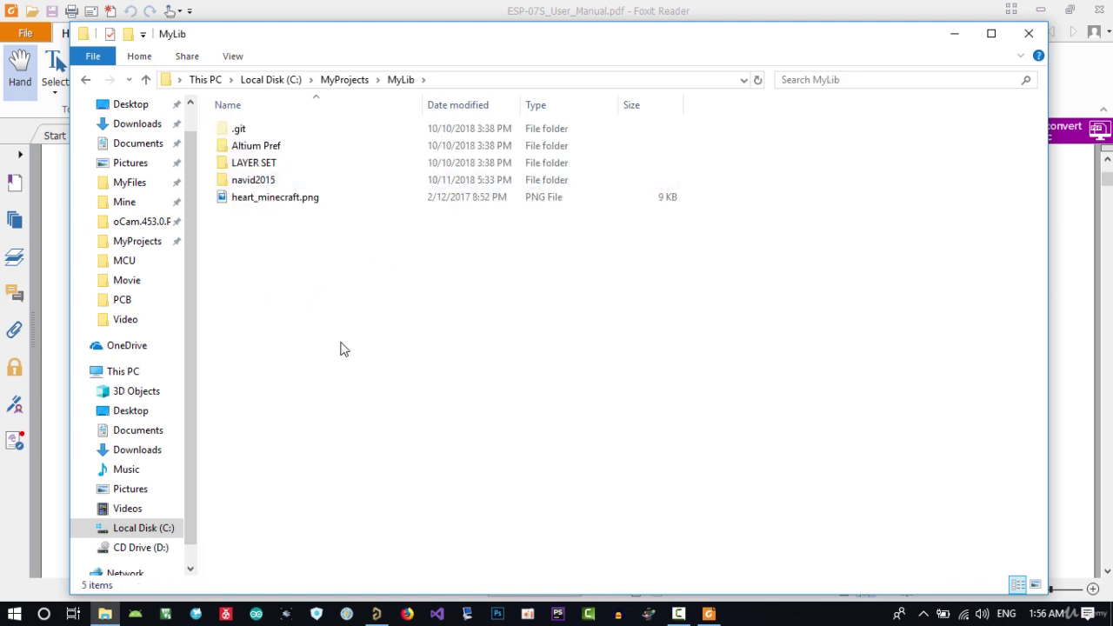
pyautogui.doubleClick(261, 182)
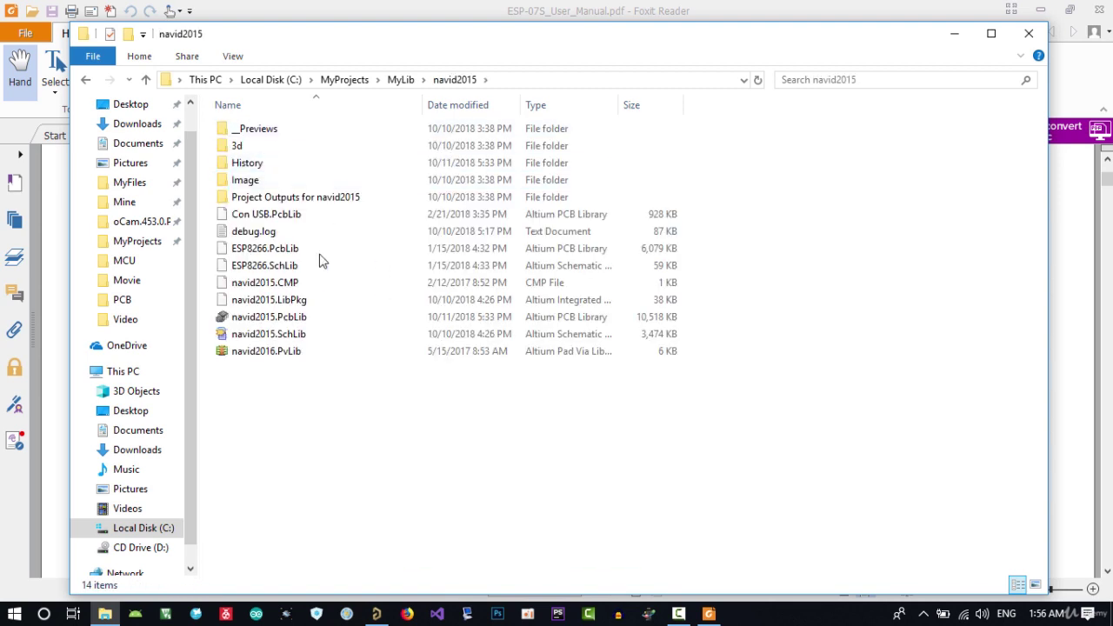
pyautogui.moveTo(346, 412); pyautogui.dragTo(236, 126)
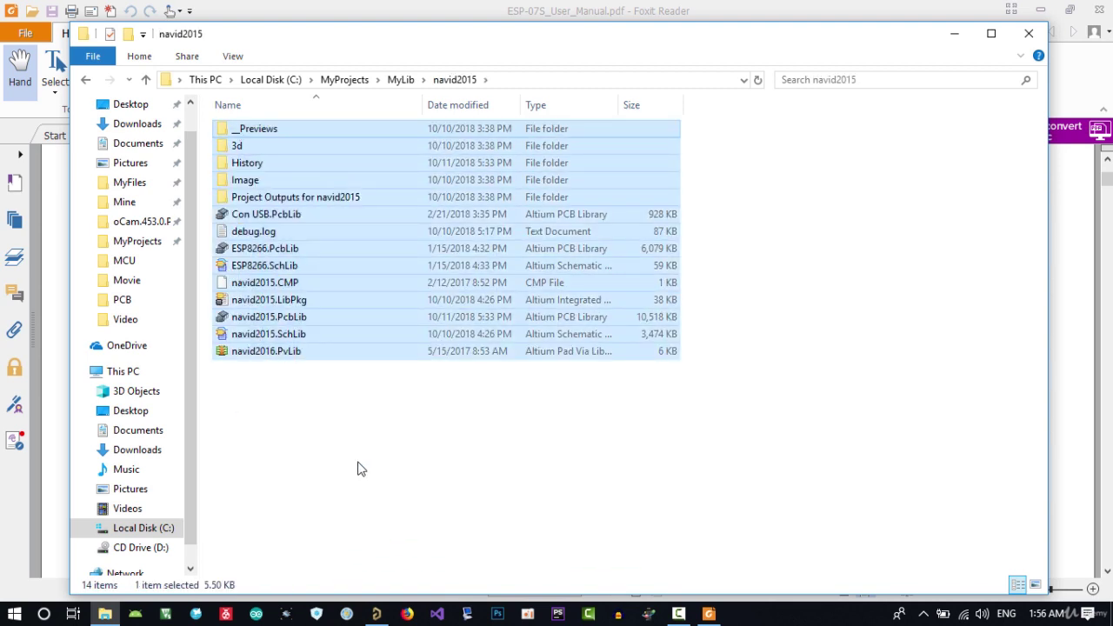
pyautogui.click(360, 467)
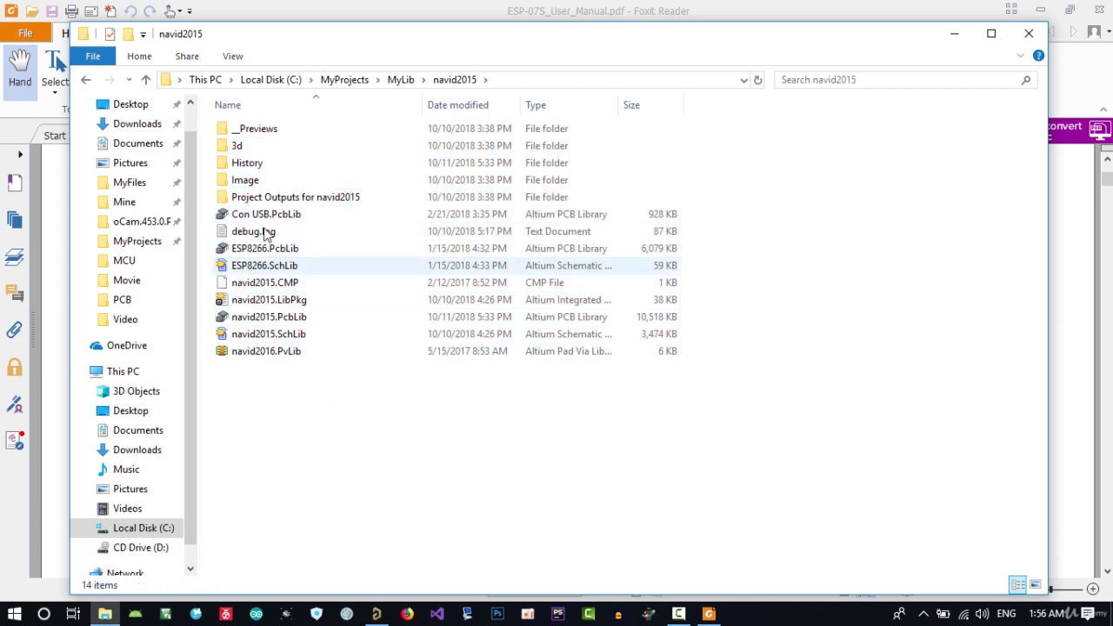
# Open the library's History folder and its newest PCB library backup archive, navid2015.~(25).PcbLib.Zip
pyautogui.click(273, 167)
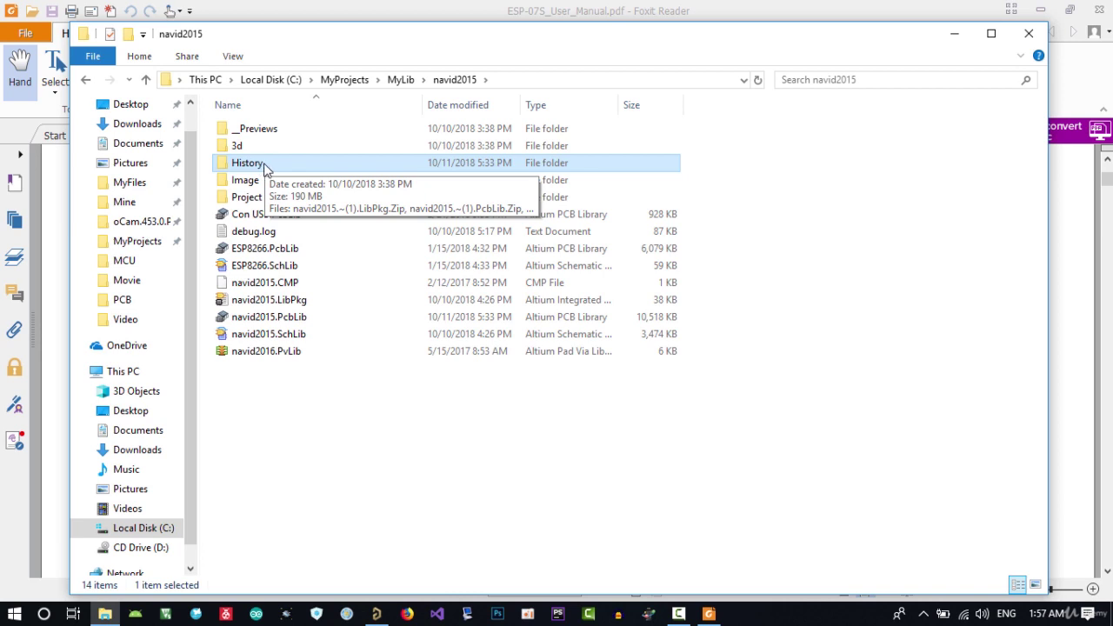
pyautogui.doubleClick(265, 166)
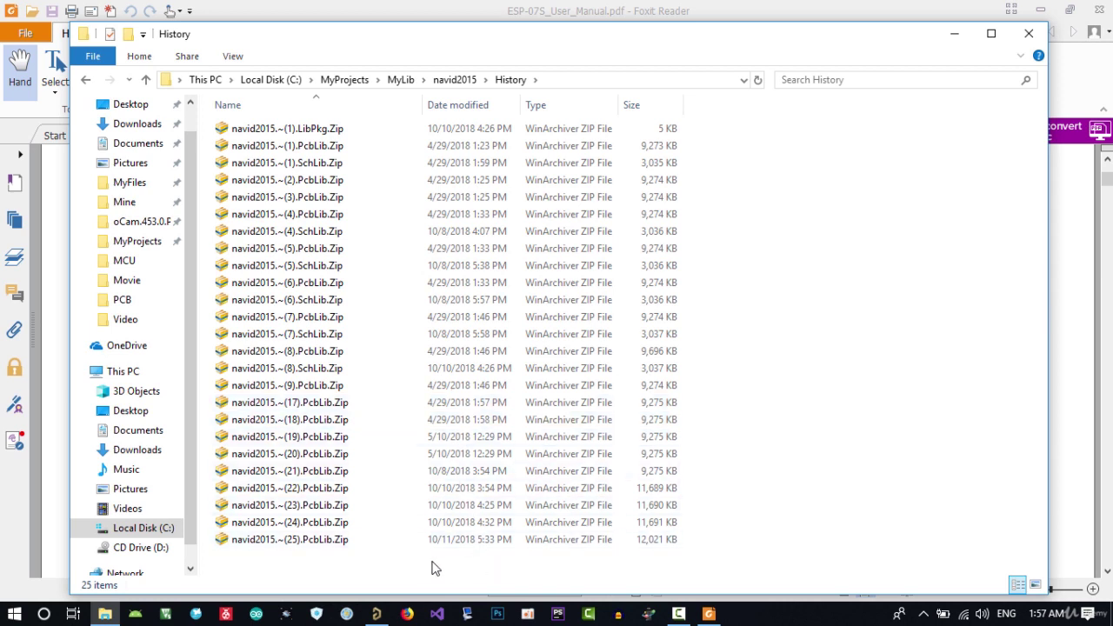
pyautogui.click(307, 543)
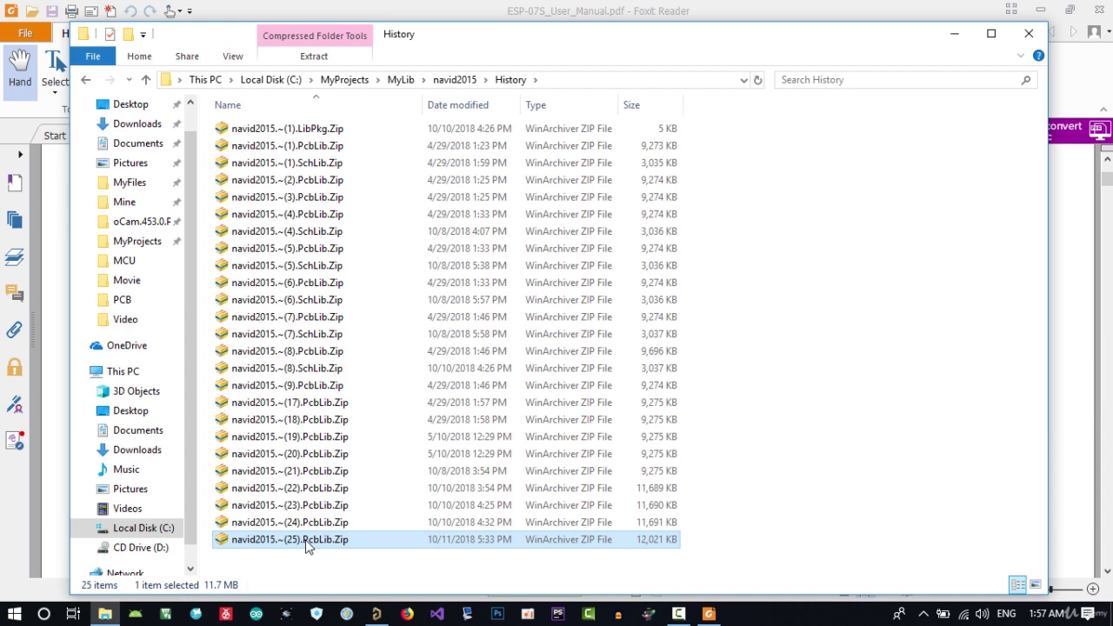
pyautogui.doubleClick(306, 541)
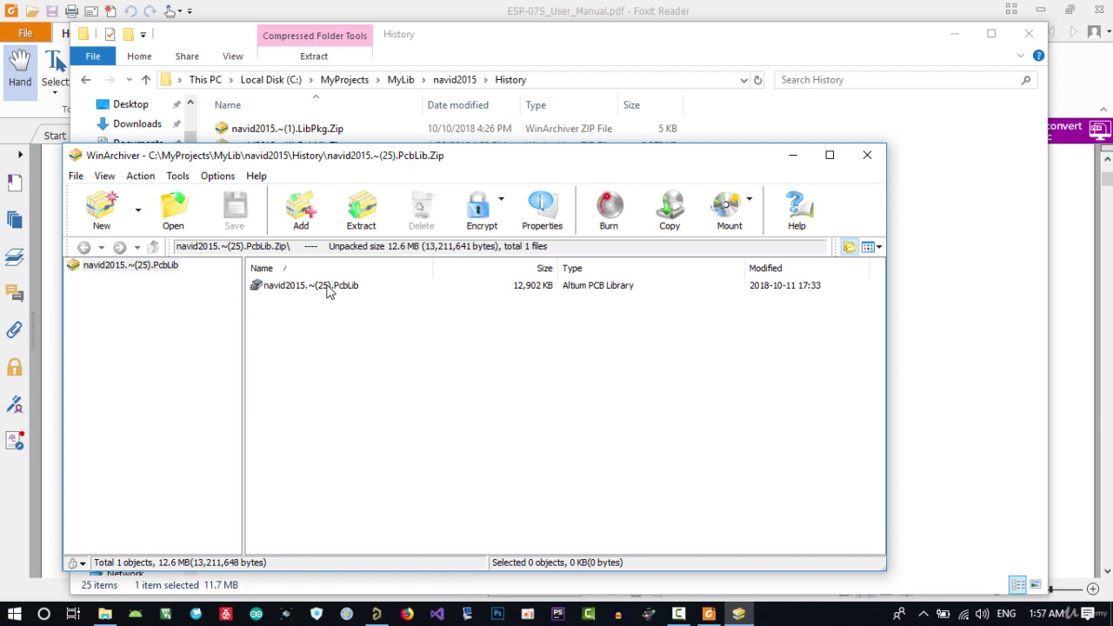
# Open navid2015.~(25).PcbLib directly from the archive in Altium Designer and bring its PCB footprint view to the front
pyautogui.click(328, 291)
pyautogui.click(378, 614)
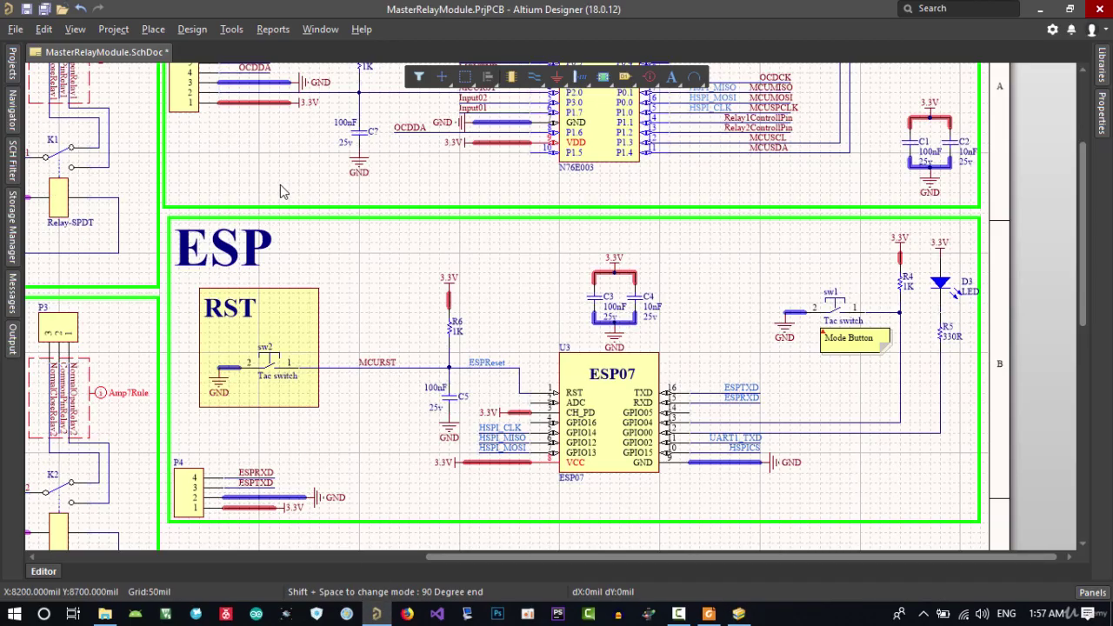
pyautogui.click(738, 614)
pyautogui.doubleClick(348, 286)
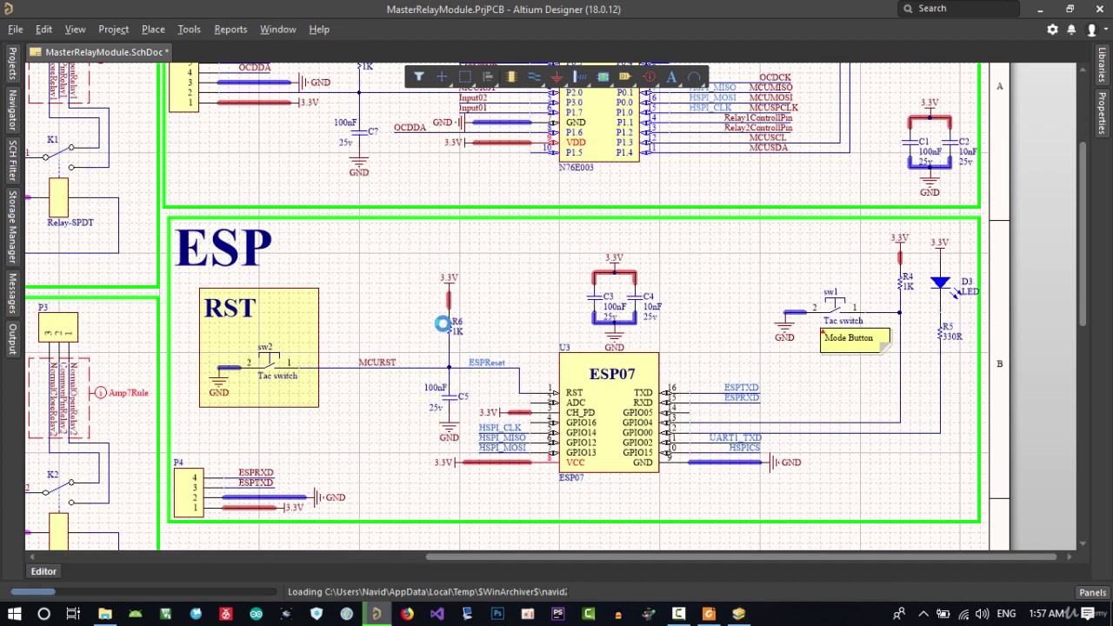
pyautogui.click(738, 614)
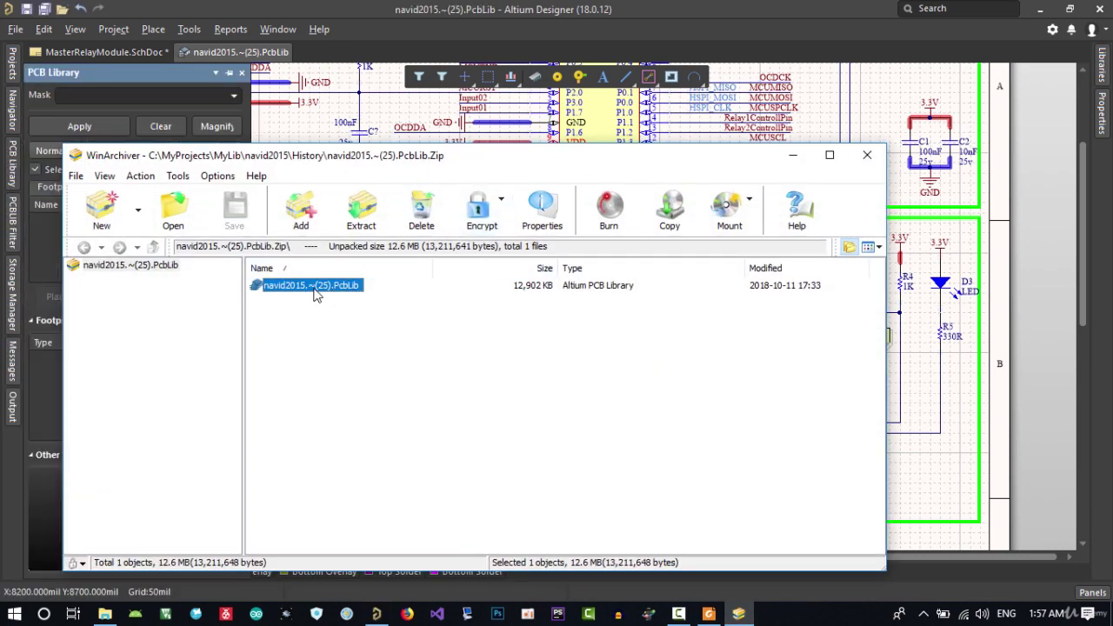
pyautogui.click(792, 154)
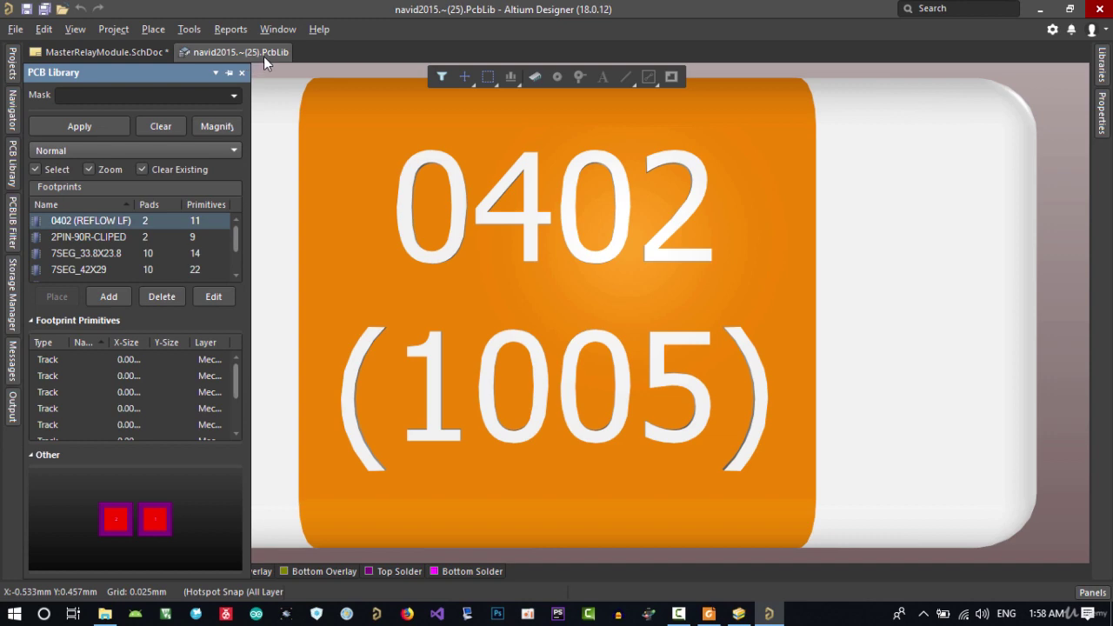
pyautogui.click(105, 613)
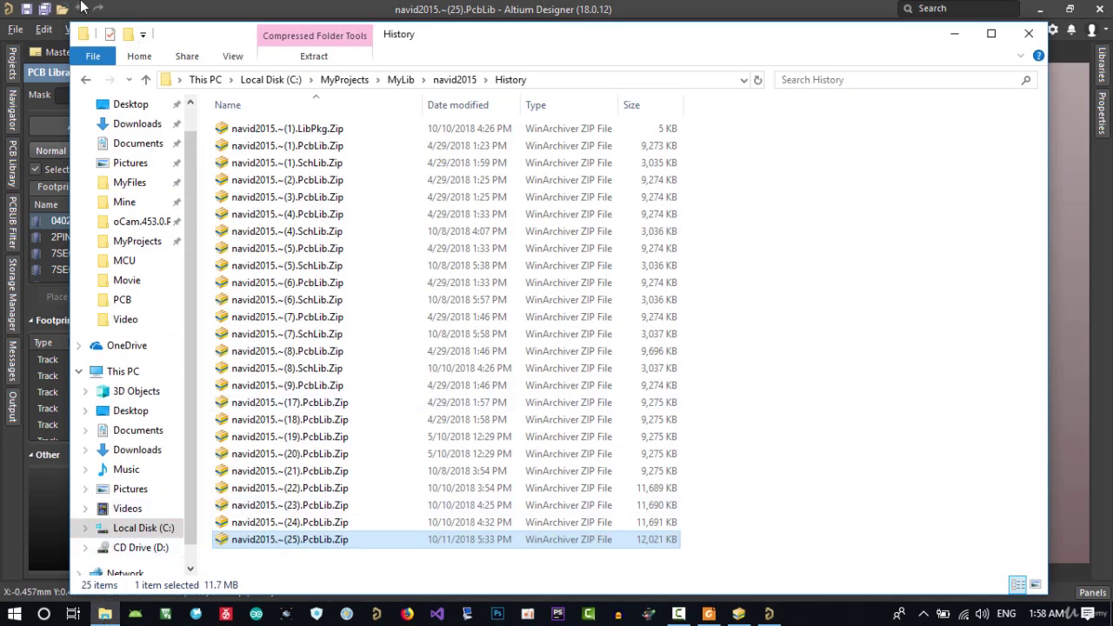
pyautogui.click(80, 6)
# Try to find and display the ESP8266 ESP_7 footprint in the library opened from the archive, using the search text "esp"
pyautogui.scroll(-1, 122, 254)
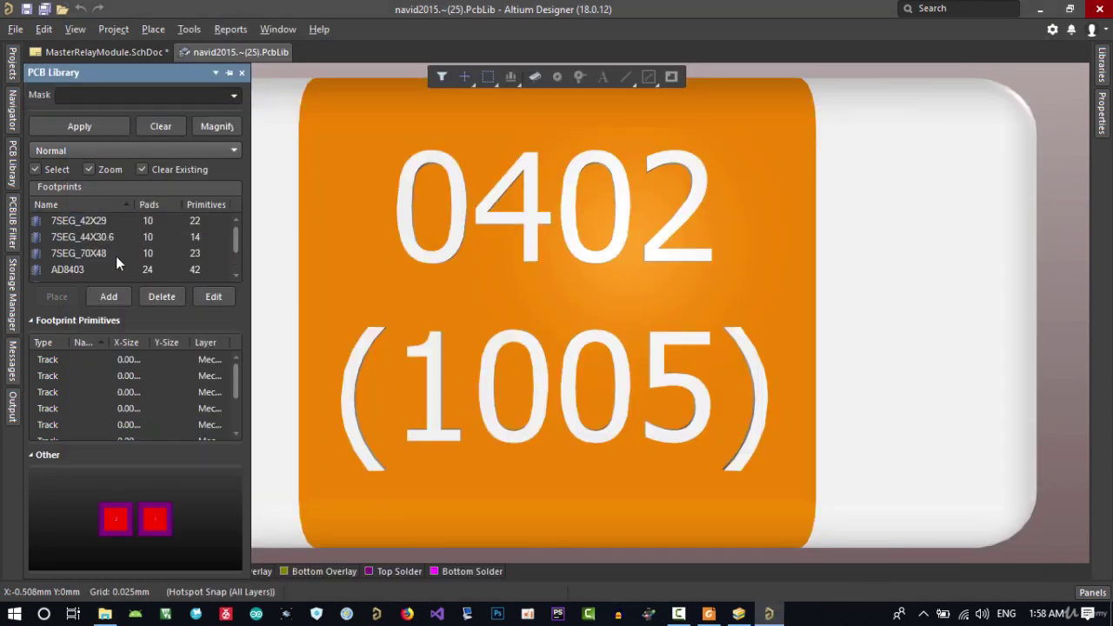
pyautogui.scroll(1, 104, 253)
pyautogui.click(96, 241)
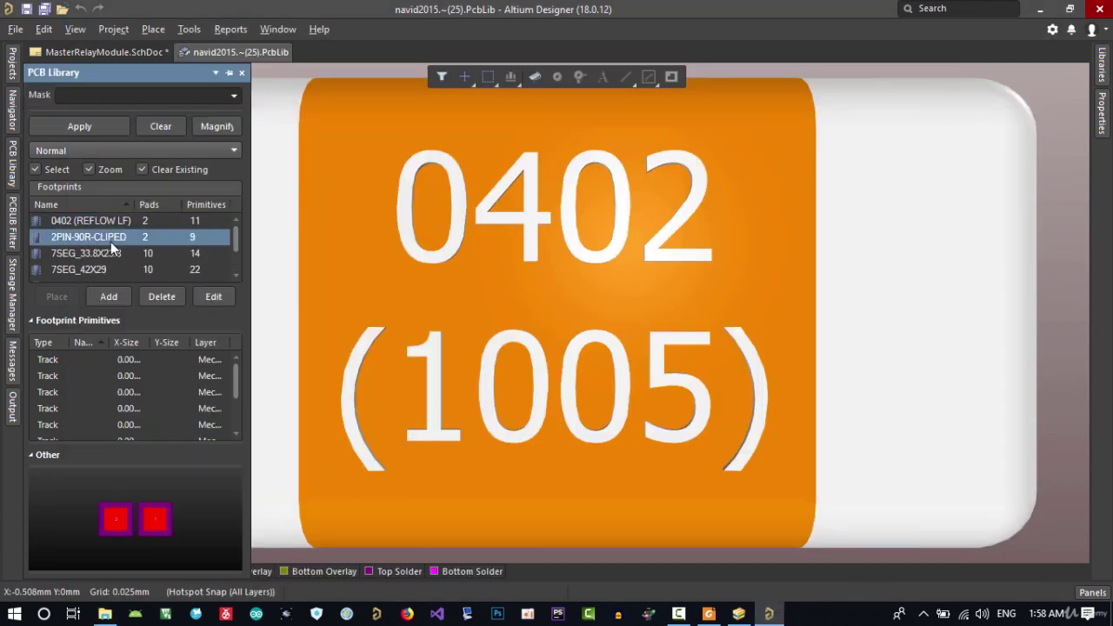
pyautogui.write('esp')
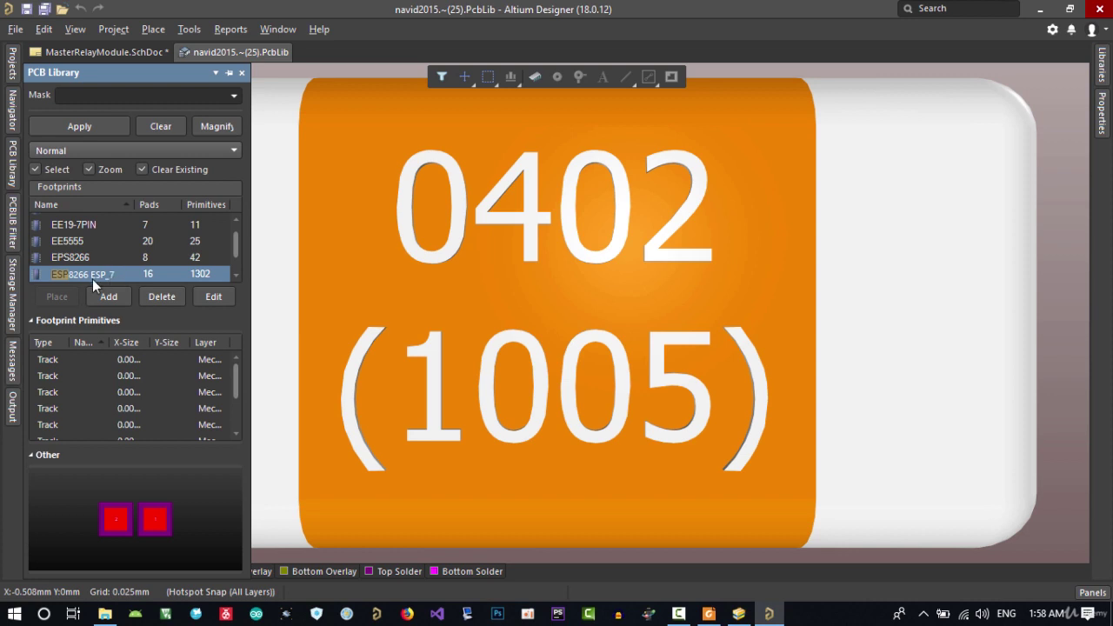
pyautogui.keyDown('ctrl'); pyautogui.scroll(-5, 496, 359); pyautogui.keyUp('ctrl')
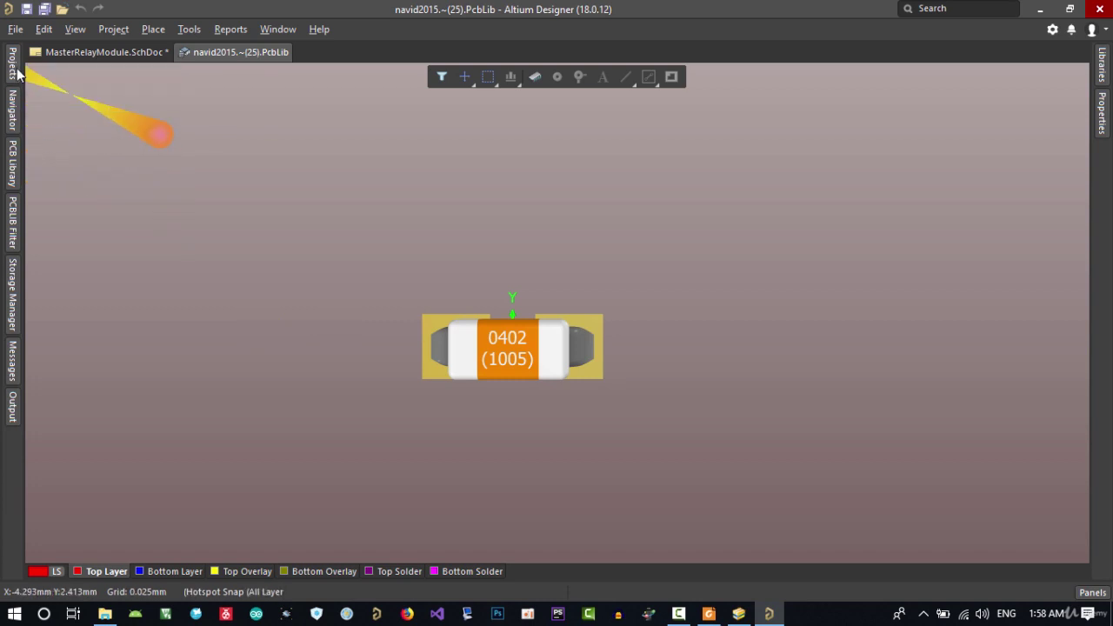
pyautogui.moveTo(14, 71)
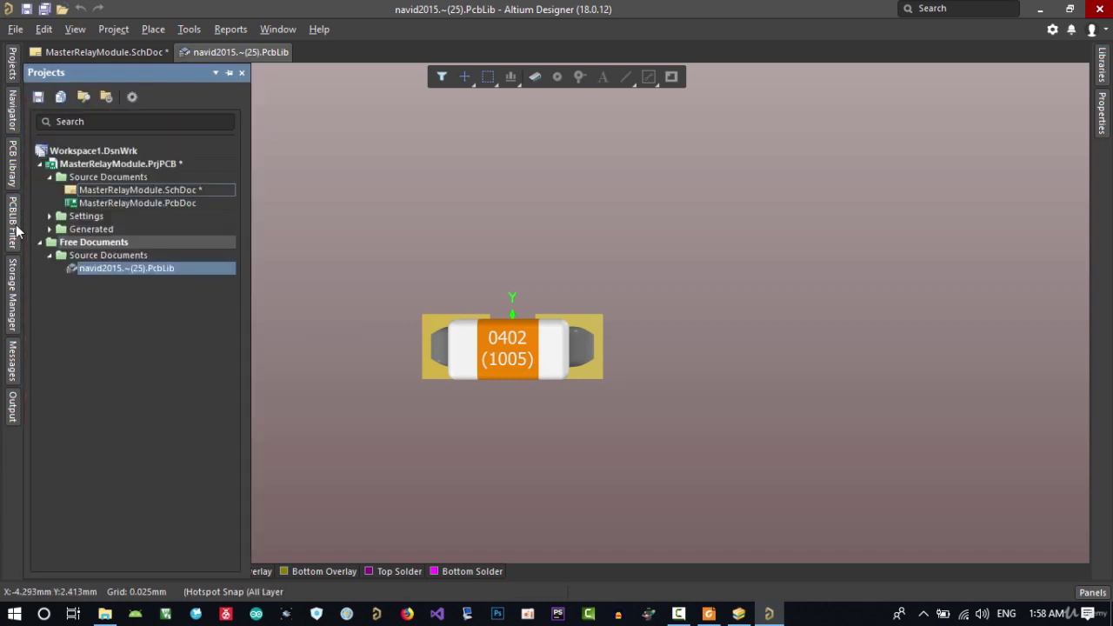
pyautogui.moveTo(15, 174)
pyautogui.click(73, 274)
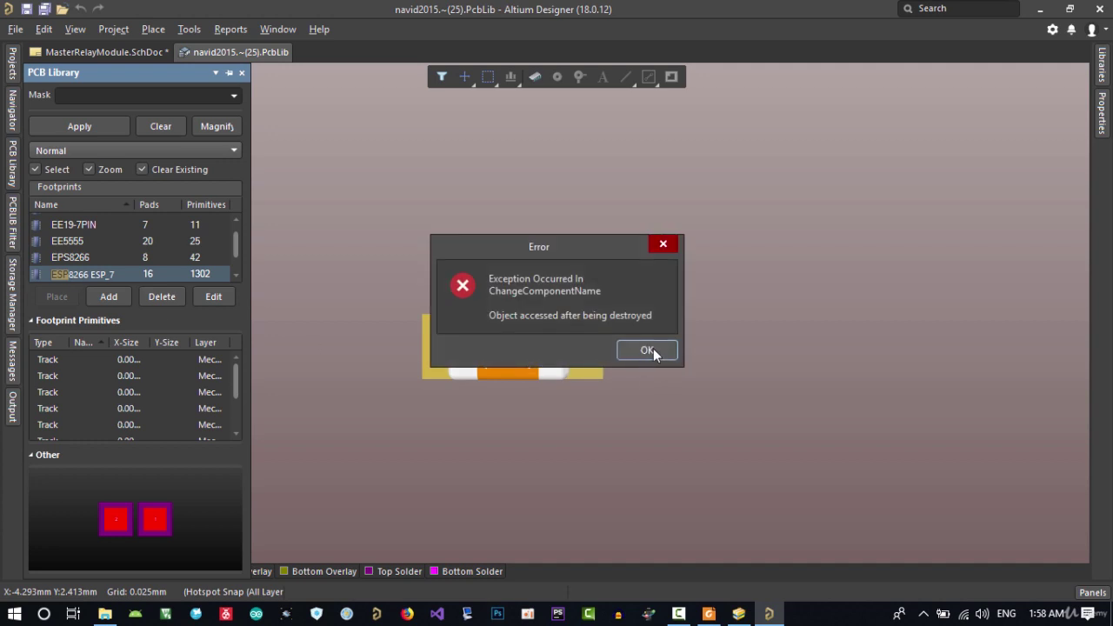
pyautogui.click(649, 349)
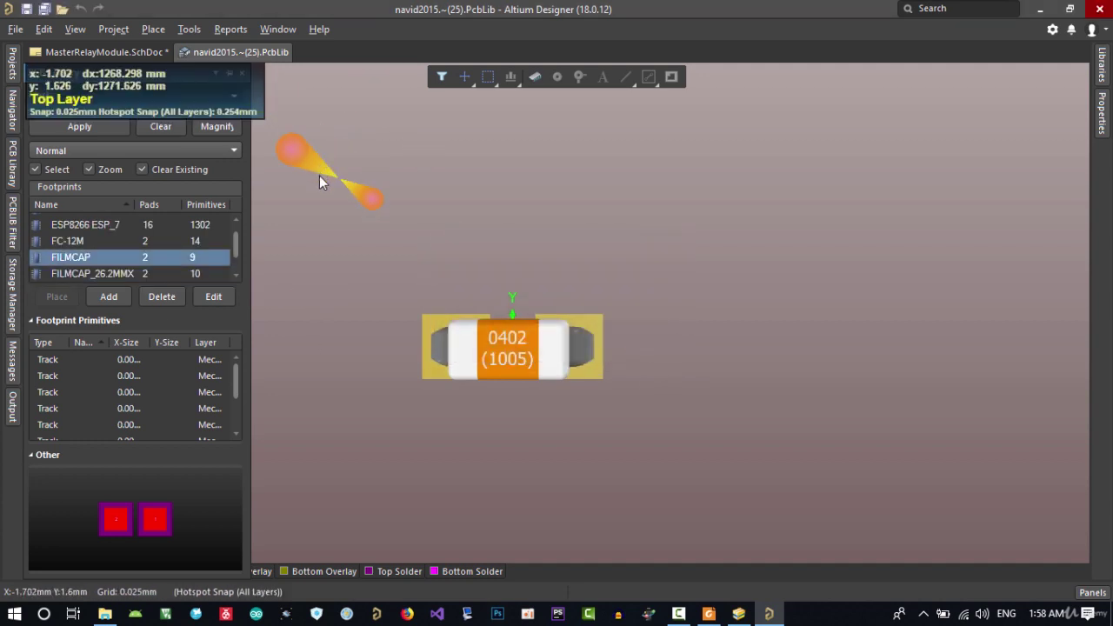
# Clear the open windows off the desktop and extract navid2015.~(25).PcbLib from the WinArchiver archive onto it
pyautogui.click(738, 614)
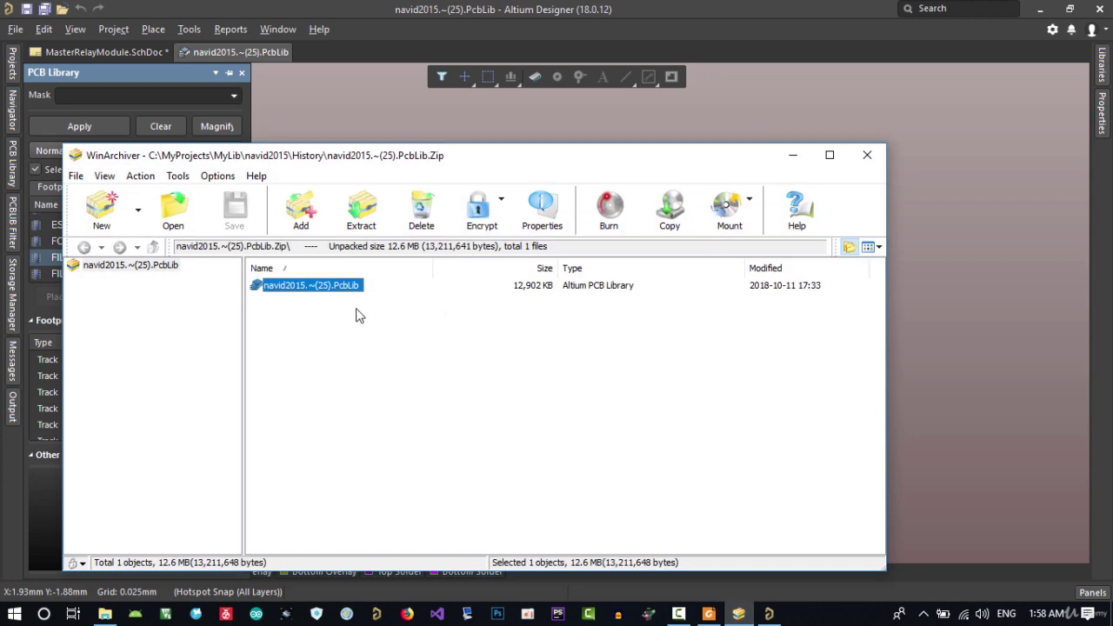
pyautogui.click(1044, 11)
pyautogui.click(951, 41)
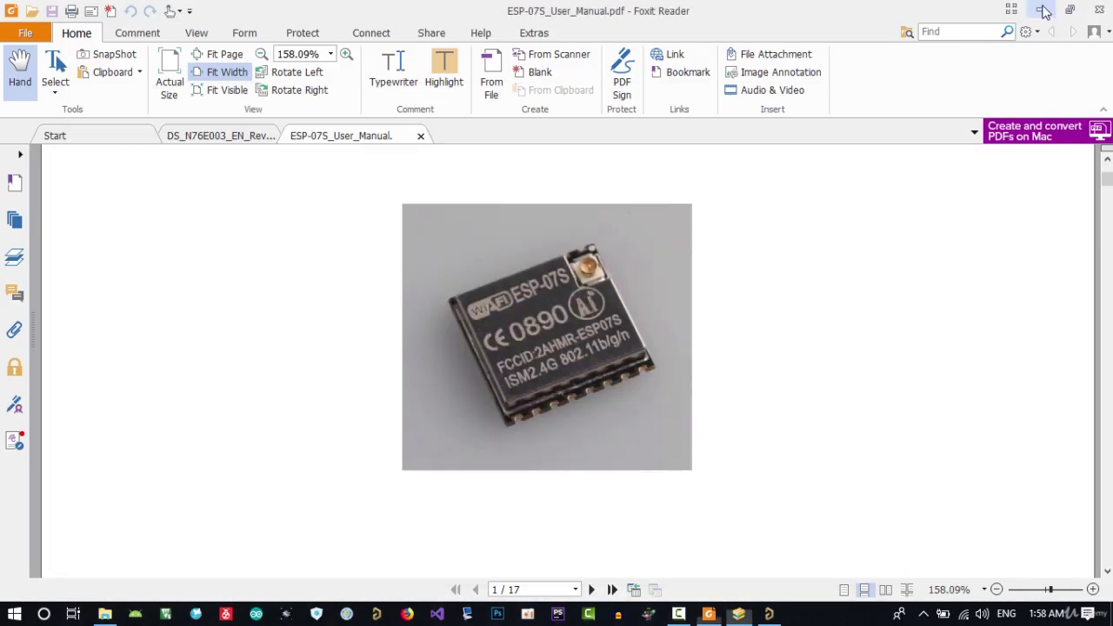
pyautogui.click(1043, 11)
pyautogui.click(790, 155)
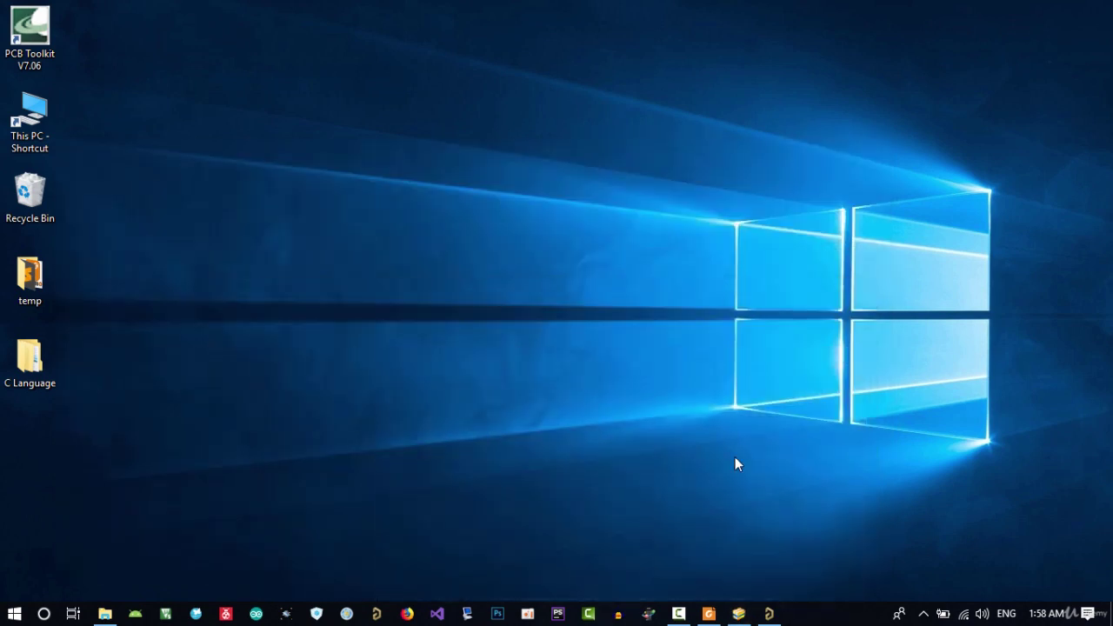
pyautogui.click(738, 613)
pyautogui.moveTo(161, 409); pyautogui.dragTo(37, 446)
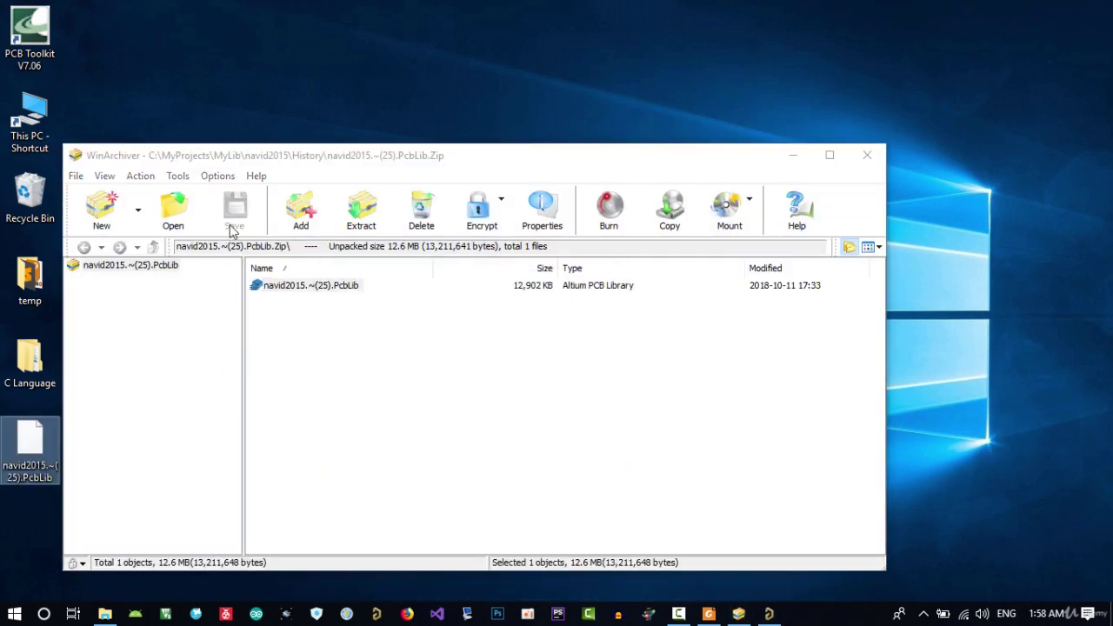
# Open the extracted desktop copy of navid2015.~(25).PcbLib in Altium Designer and move the archive window out of the way
pyautogui.moveTo(258, 163); pyautogui.dragTo(601, 119)
pyautogui.moveTo(30, 445); pyautogui.dragTo(118, 182)
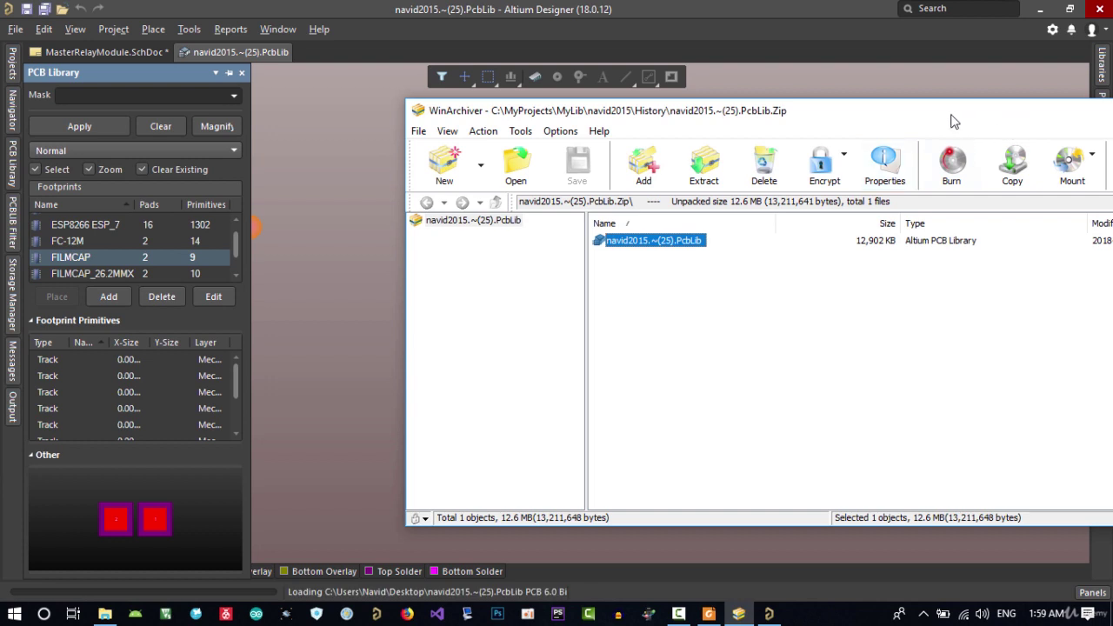
pyautogui.moveTo(950, 114); pyautogui.dragTo(712, 123)
pyautogui.click(898, 121)
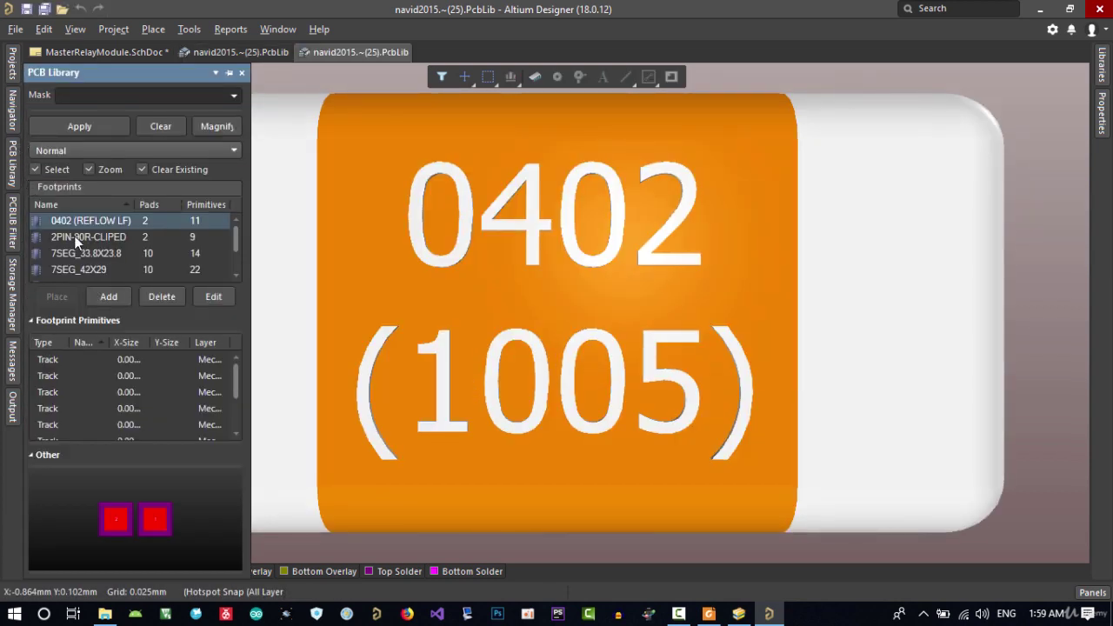
# Find the ESP8266 ESP_7 footprint with the search text "esp" and view its properties and whole 3D model
pyautogui.click(83, 238)
pyautogui.write('esp')
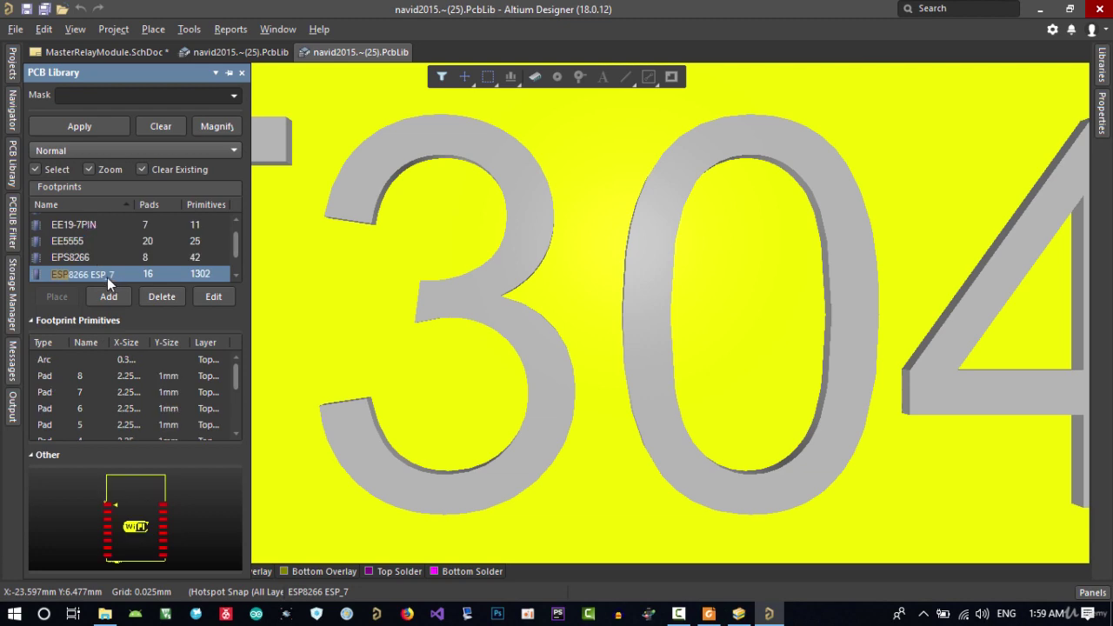
pyautogui.doubleClick(108, 277)
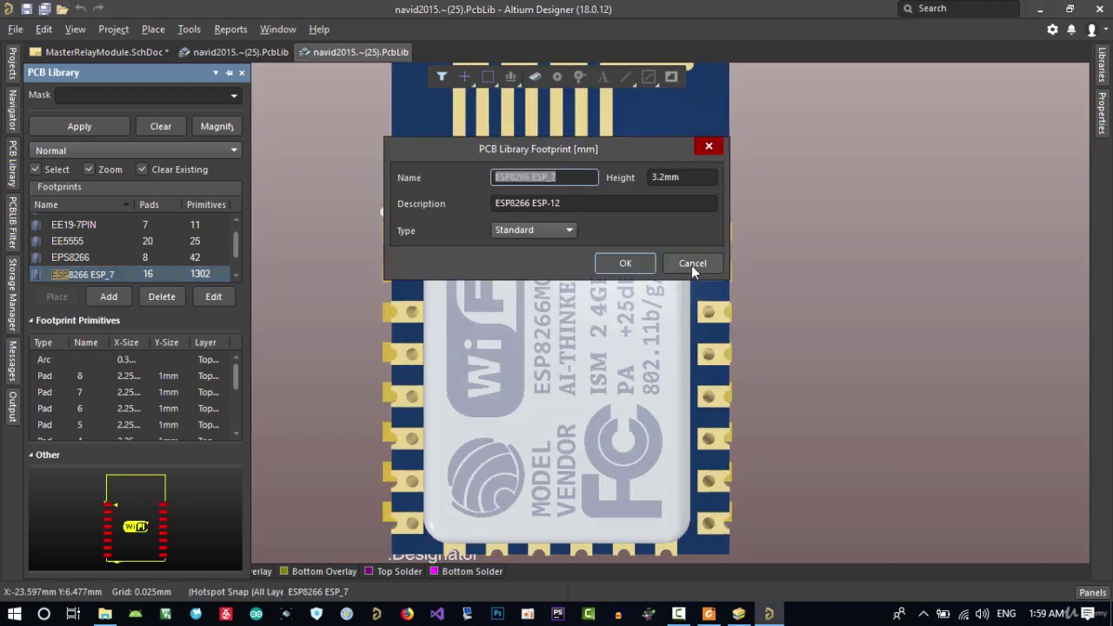
pyautogui.click(692, 263)
pyautogui.keyDown('ctrl'); pyautogui.scroll(-3, 607, 296); pyautogui.keyUp('ctrl')
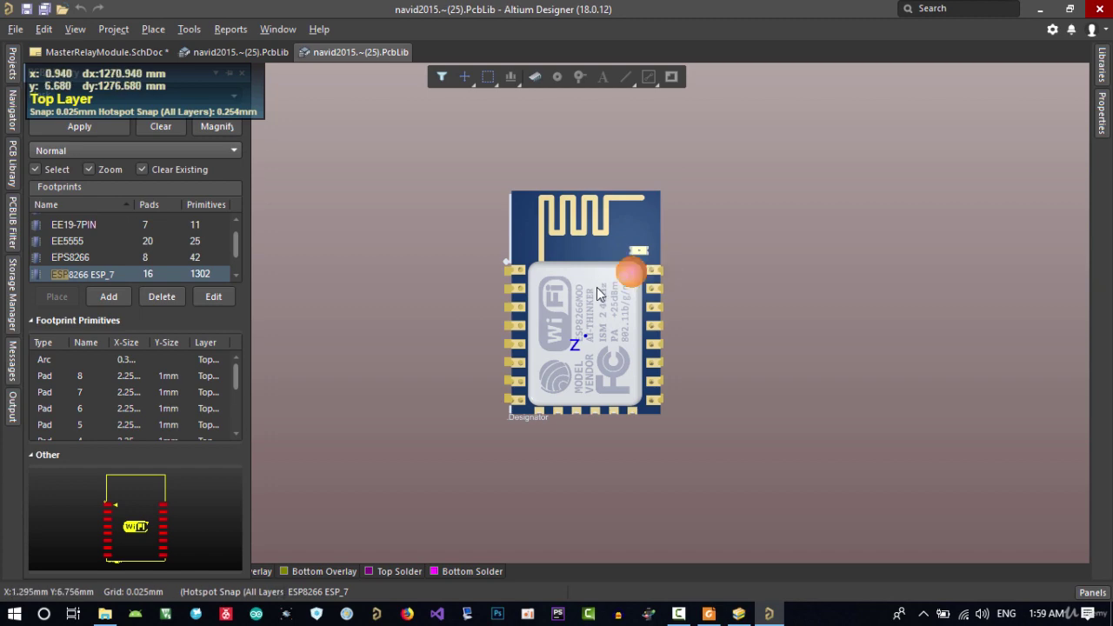
# Switch to File Explorer, go up to the navid2015 folder, and open the navid2015.LibPkg library package in Altium Designer
pyautogui.click(105, 614)
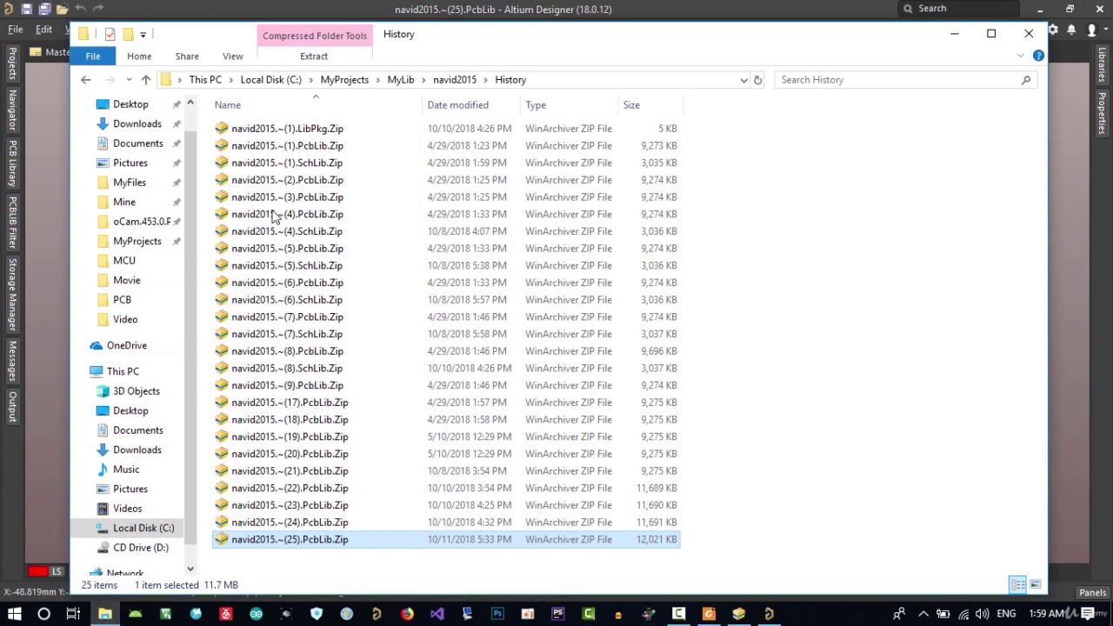
pyautogui.click(448, 80)
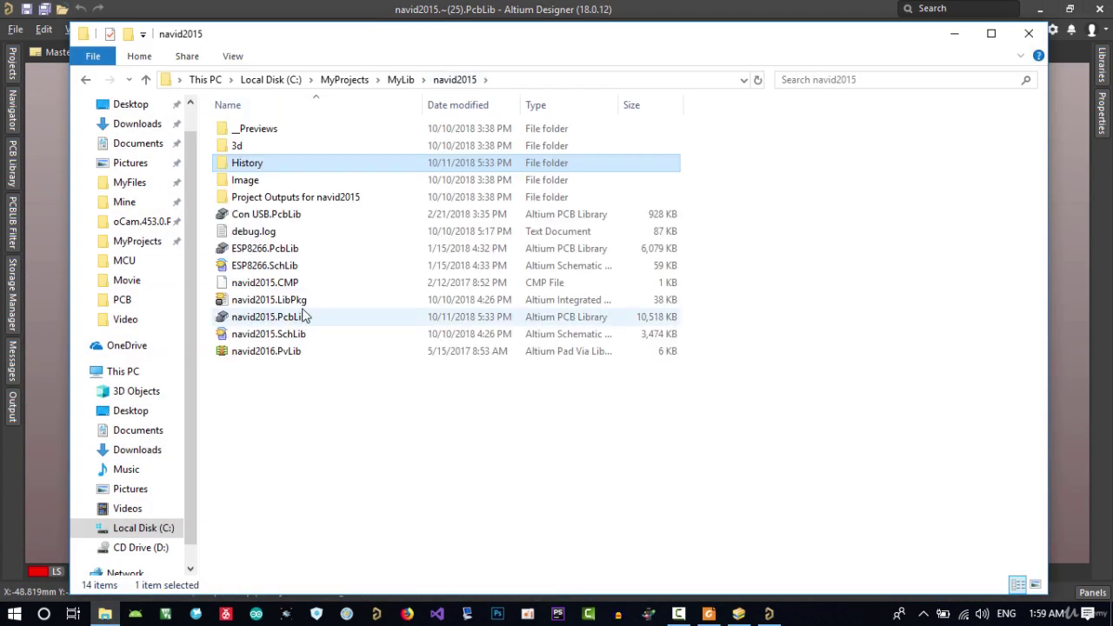
pyautogui.click(300, 303)
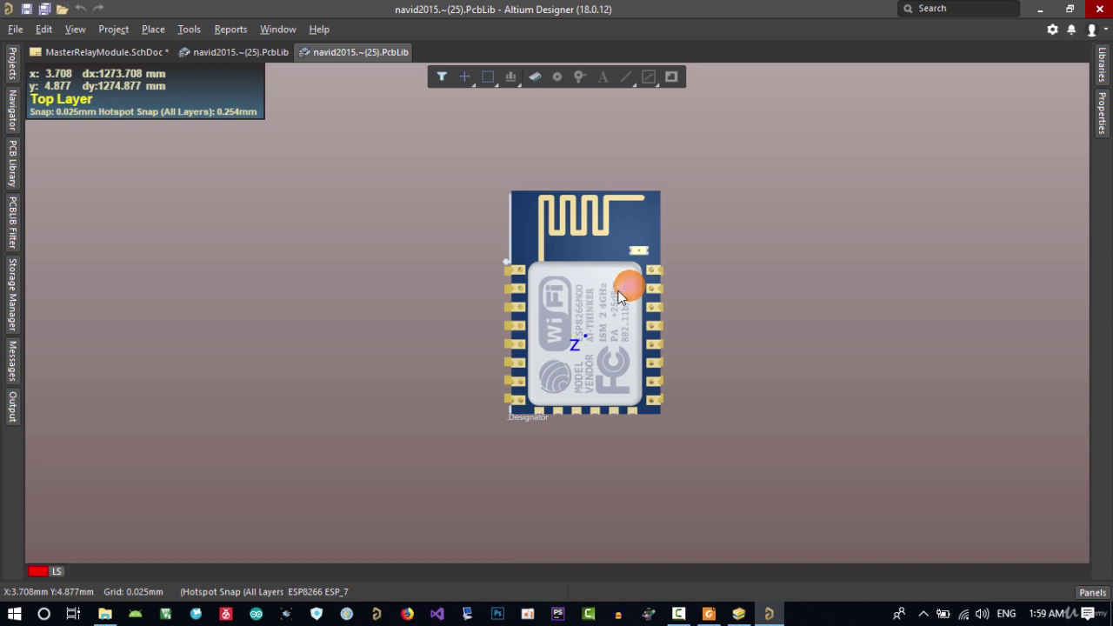
# Show the backup library's ESP8266 ESP_7 footprint in 2D and examine its outline and pads
pyautogui.press('2')
pyautogui.moveTo(635, 334); pyautogui.dragTo(635, 332, button='middle')
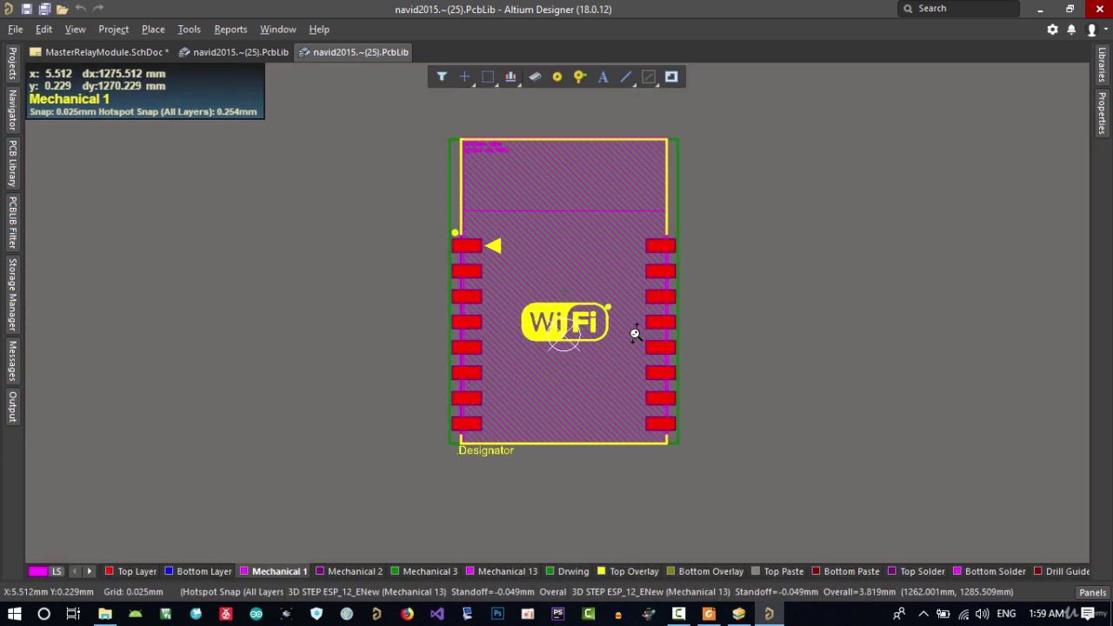
pyautogui.moveTo(534, 188); pyautogui.dragTo(534, 184, button='middle')
pyautogui.moveTo(559, 179); pyautogui.dragTo(513, 243, button='right')
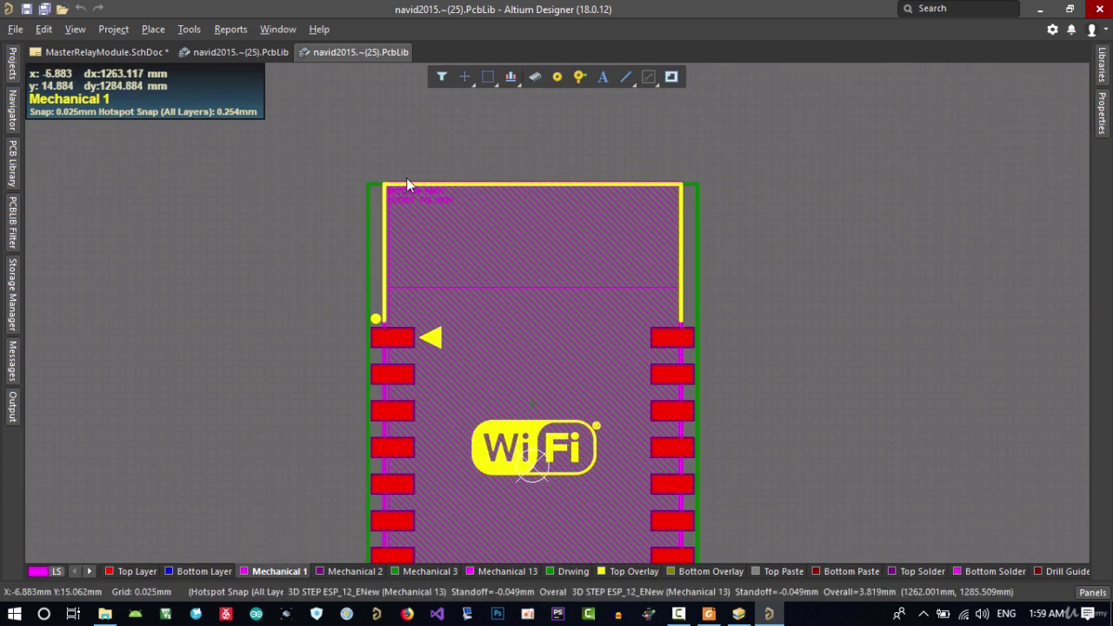
pyautogui.moveTo(511, 200); pyautogui.dragTo(464, 135, button='right')
pyautogui.keyDown('ctrl'); pyautogui.scroll(-1, 532, 305); pyautogui.keyUp('ctrl')
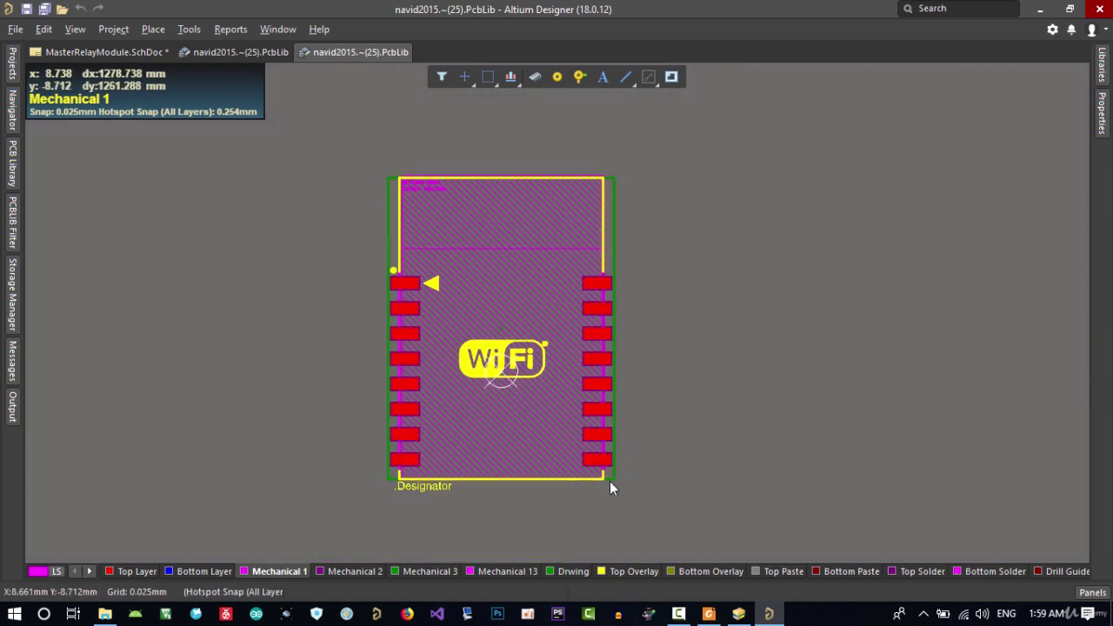
# Open navid2015.PcbLib from the library package and find its ESP8266 ESP_7 footprint with the search text "esp"
pyautogui.click(12, 66)
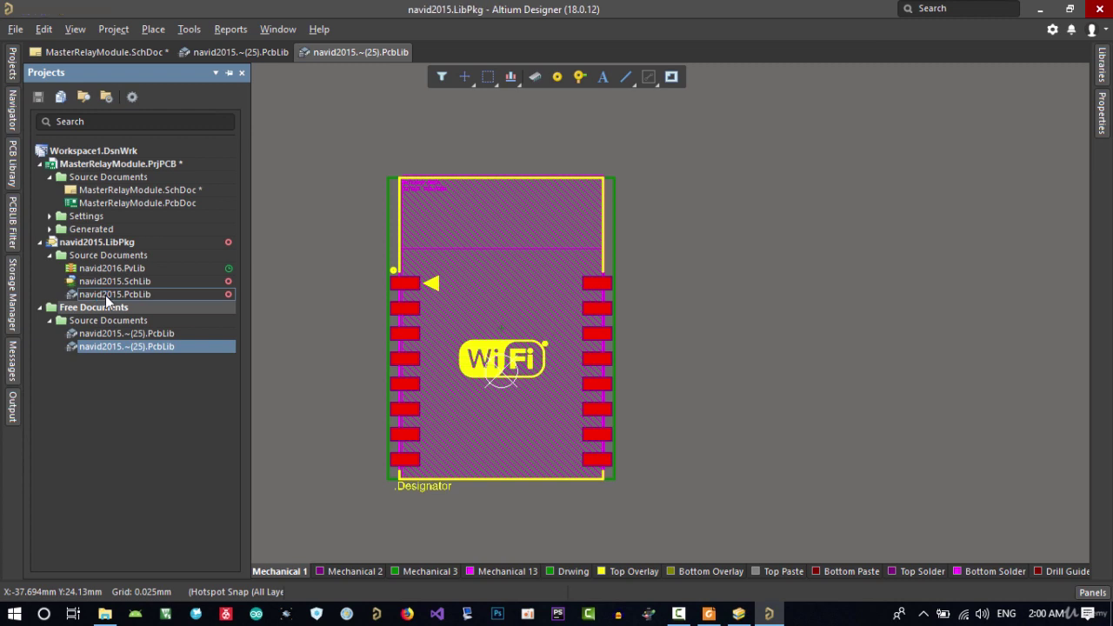
pyautogui.doubleClick(105, 295)
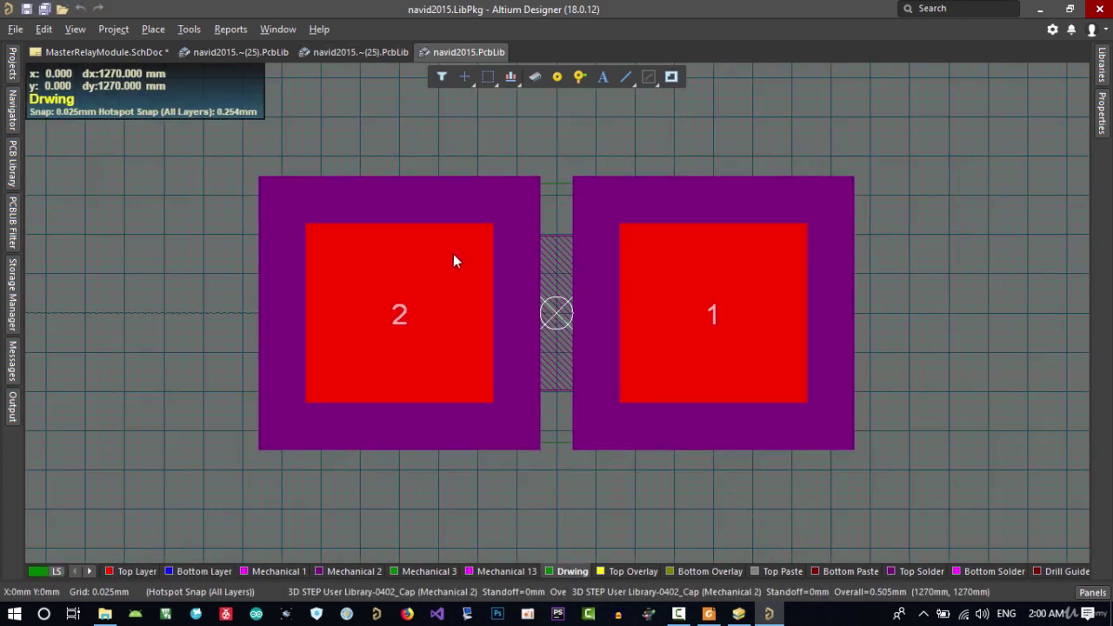
pyautogui.click(13, 165)
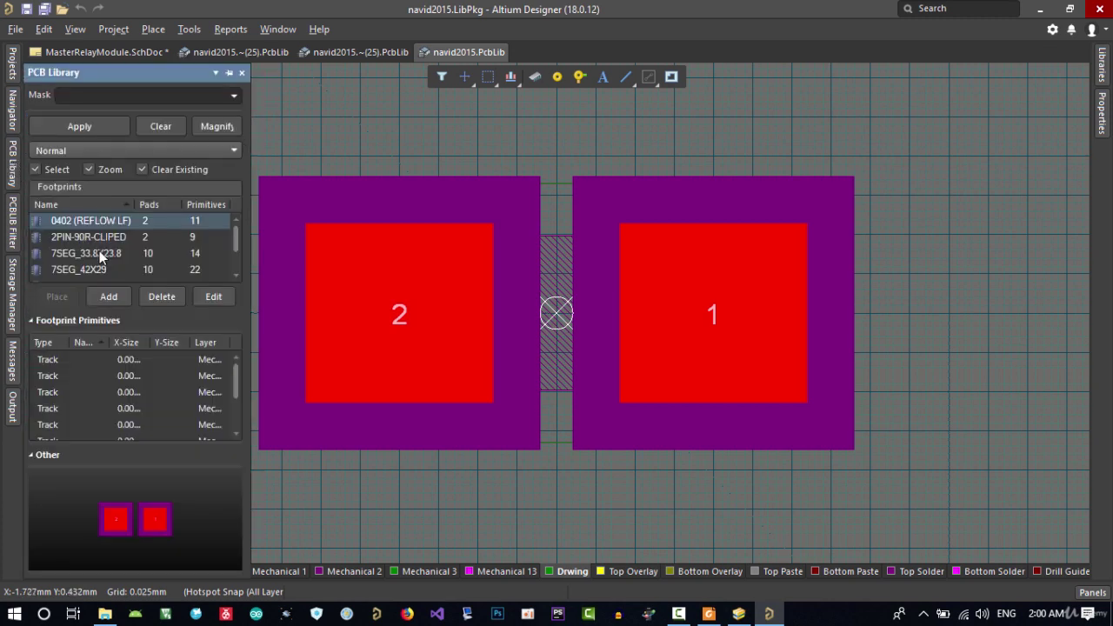
pyautogui.click(100, 253)
pyautogui.write('esp')
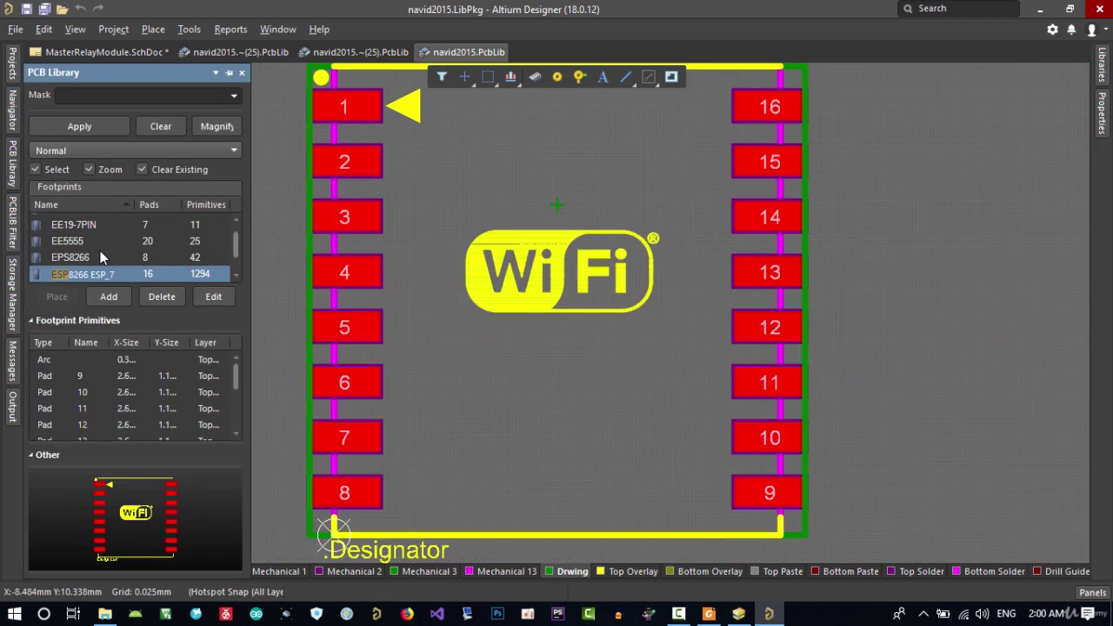
pyautogui.keyDown('ctrl'); pyautogui.scroll(-3, 448, 329); pyautogui.keyUp('ctrl')
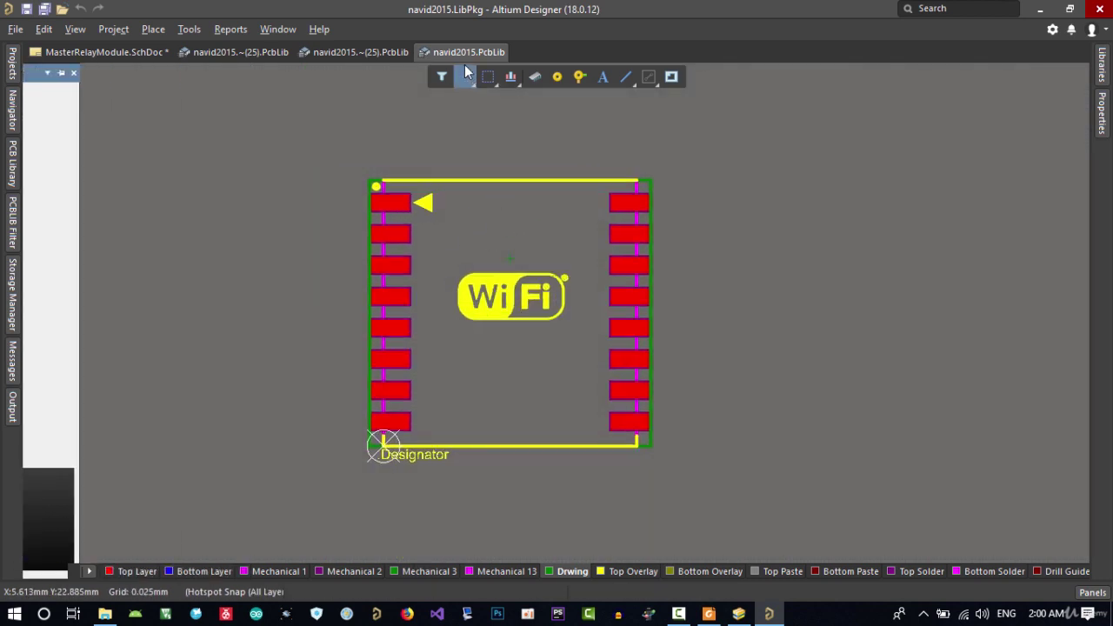
# Split the workspace vertically to show navid2015.PcbLib beside the backup library
pyautogui.rightClick(458, 51)
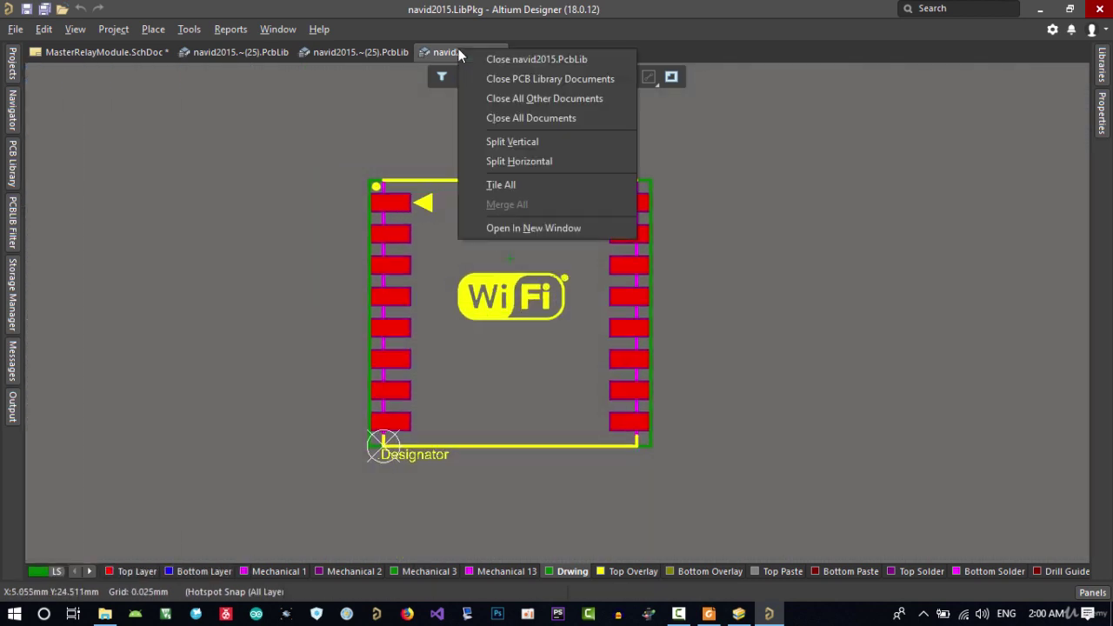
pyautogui.click(509, 143)
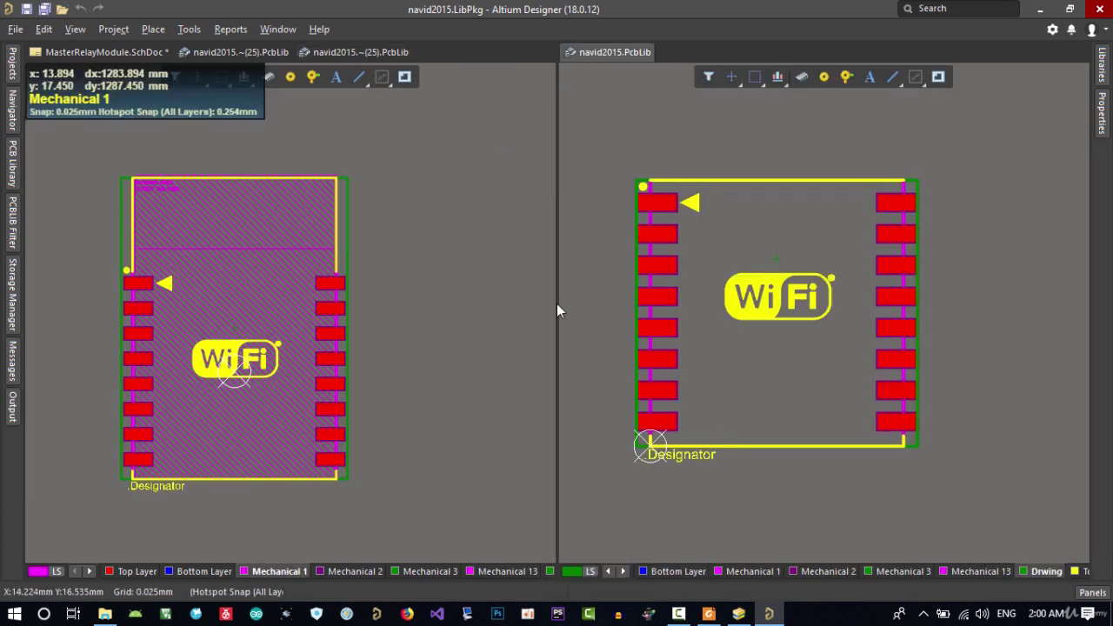
pyautogui.keyDown('ctrl'); pyautogui.scroll(-3, 752, 376); pyautogui.keyUp('ctrl')
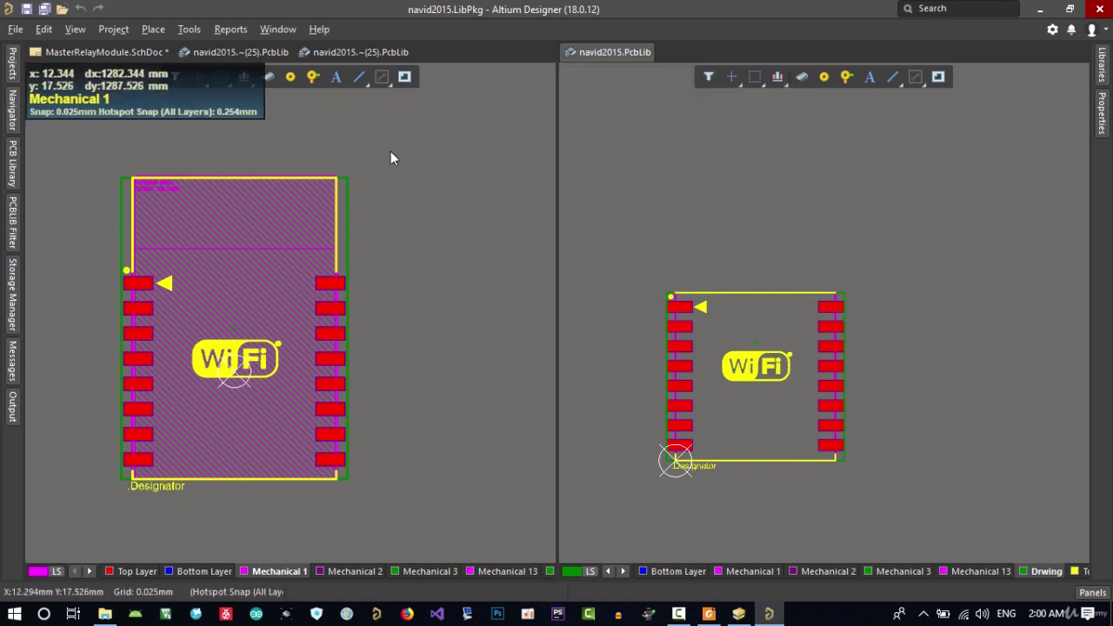
pyautogui.click(409, 130)
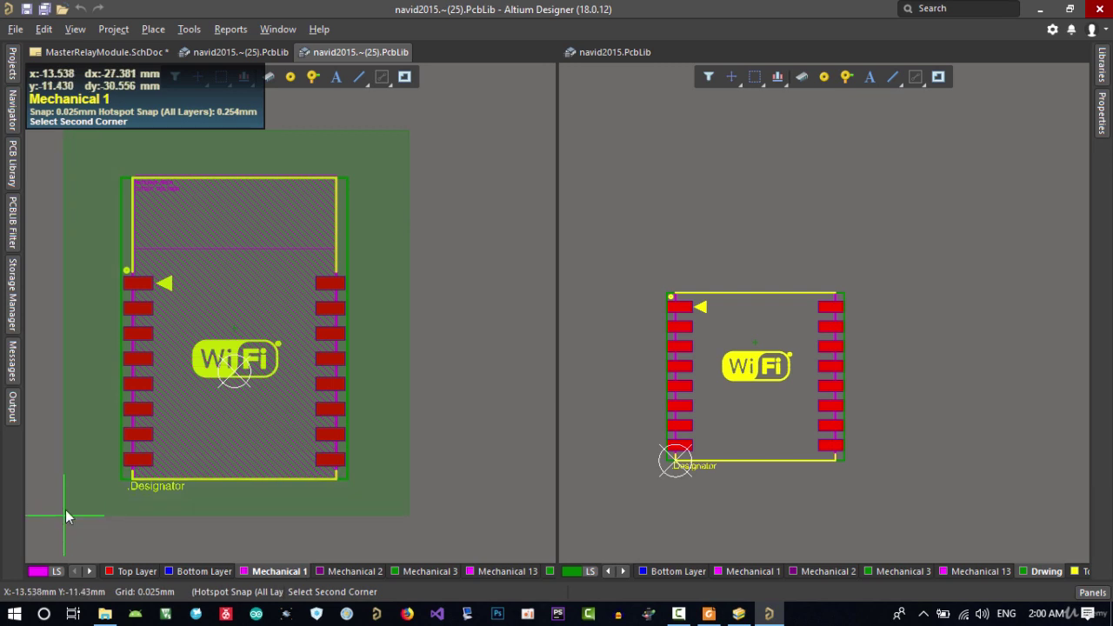
pyautogui.click(96, 501)
pyautogui.click(456, 333)
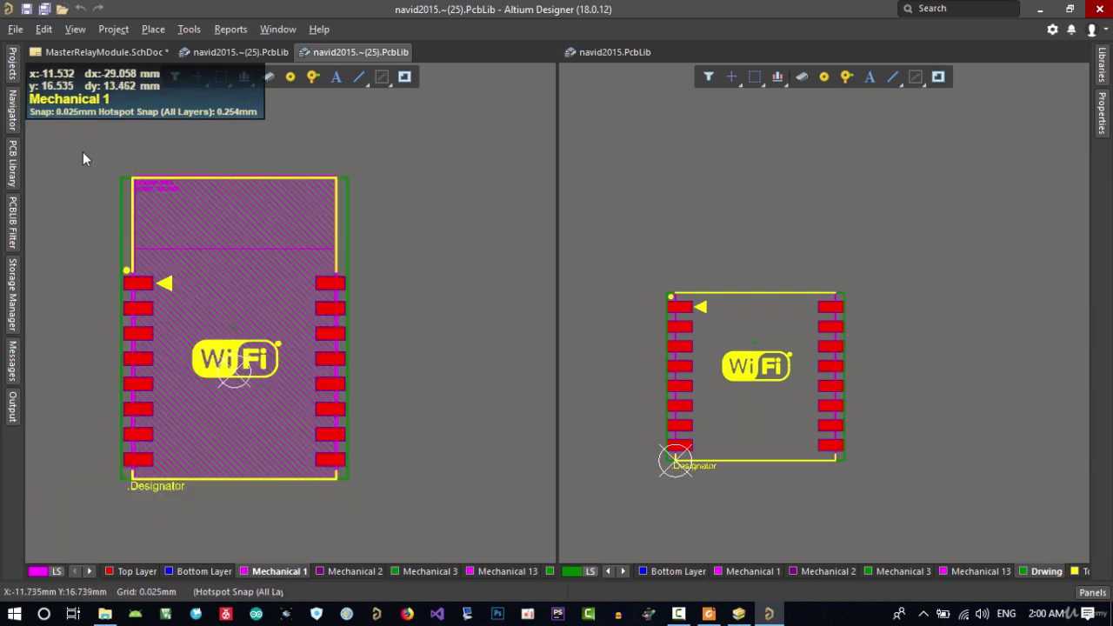
# Check the properties of the ESP8266 ESP_7 footprint in the backup library, leaving them unchanged
pyautogui.click(13, 178)
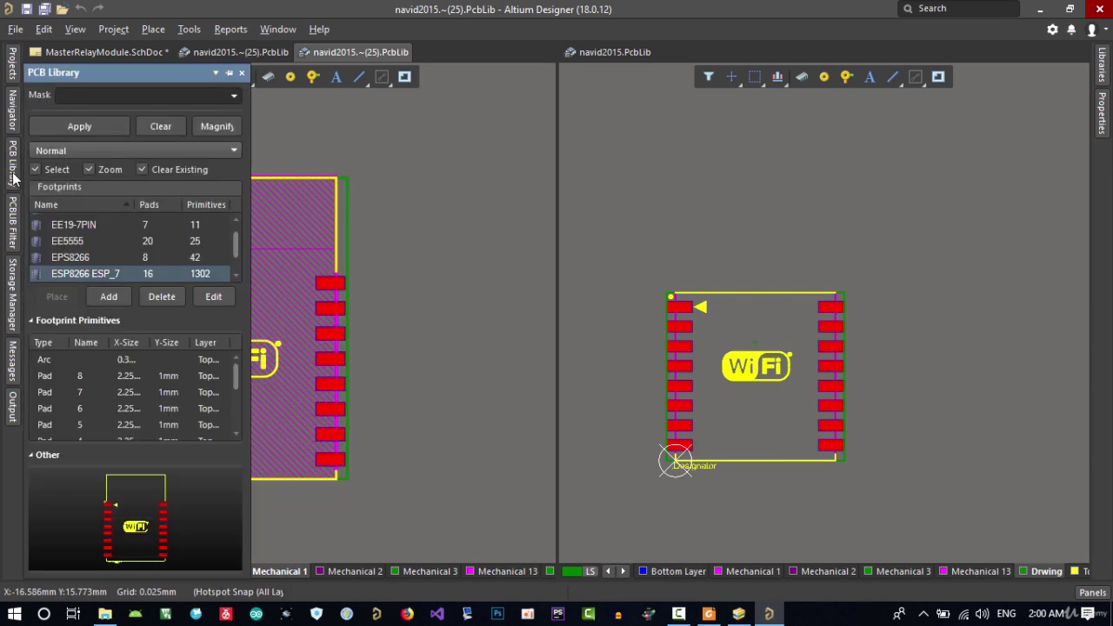
pyautogui.doubleClick(104, 273)
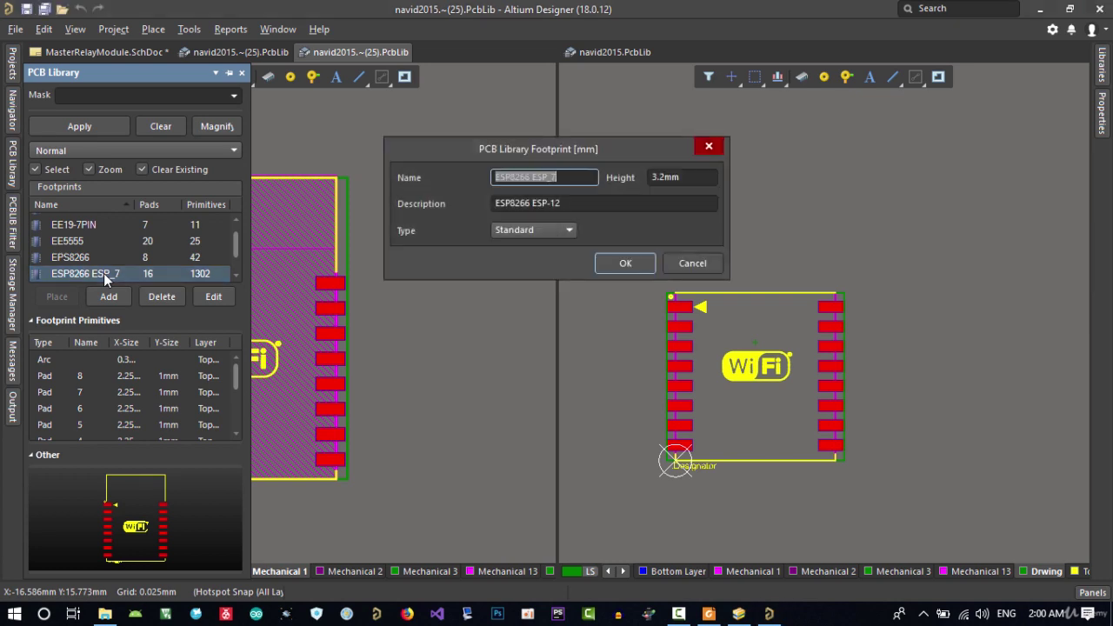
pyautogui.click(692, 263)
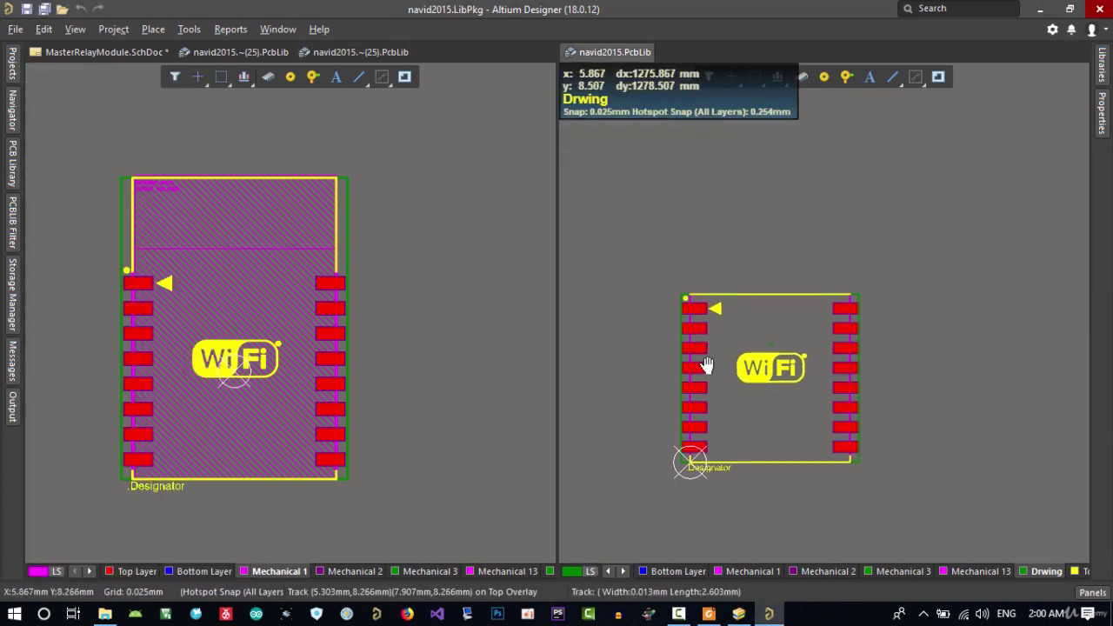
pyautogui.click(11, 73)
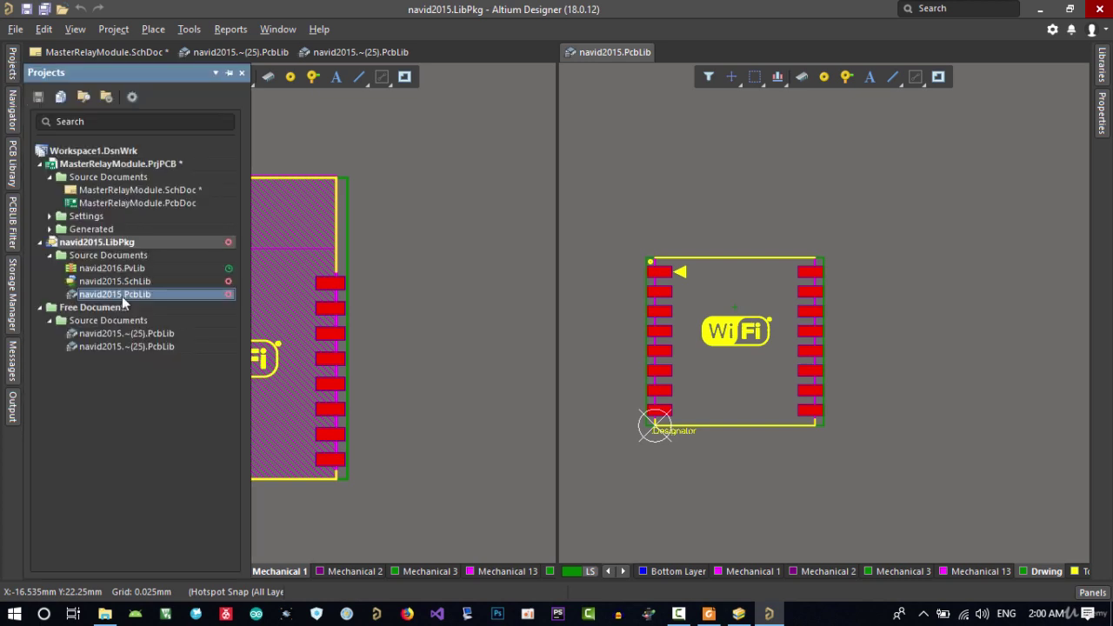
pyautogui.click(122, 346)
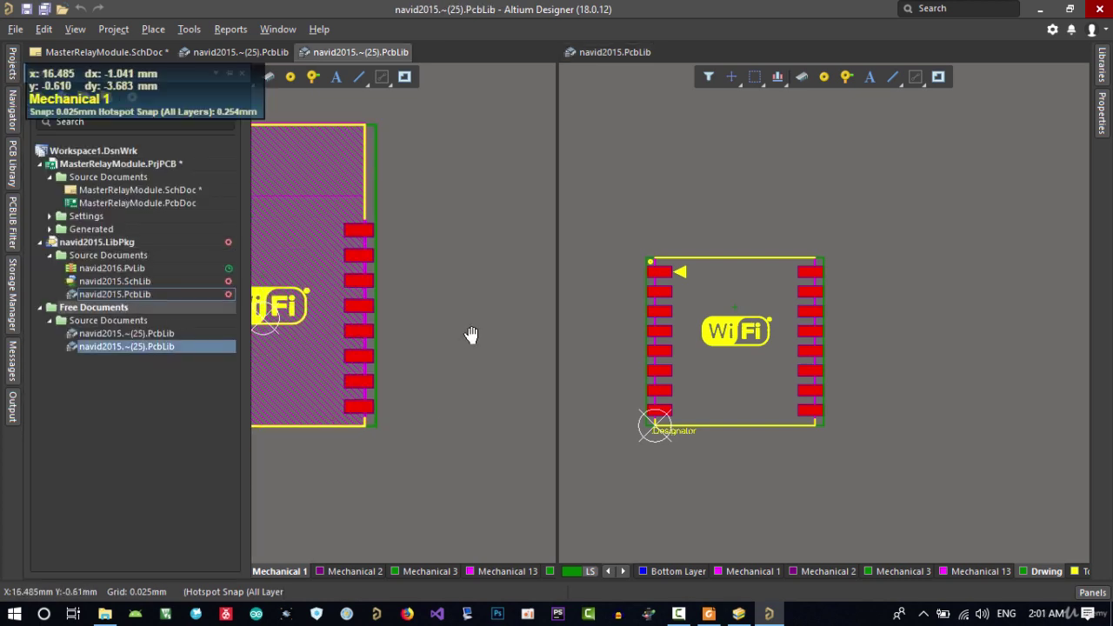
pyautogui.click(12, 167)
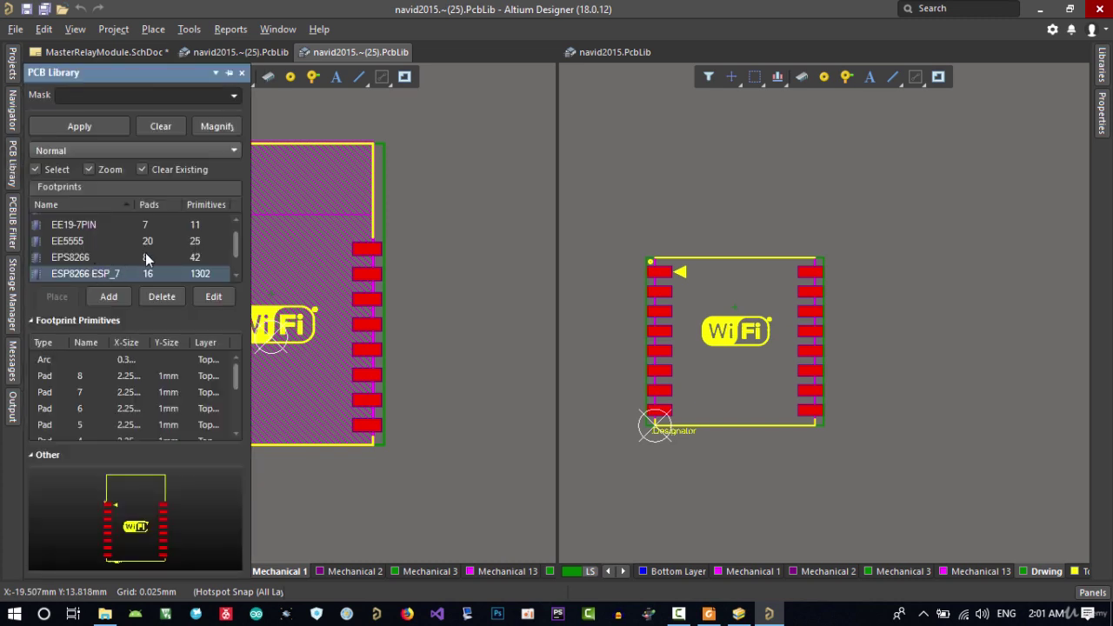
pyautogui.doubleClick(94, 275)
pyautogui.click(688, 263)
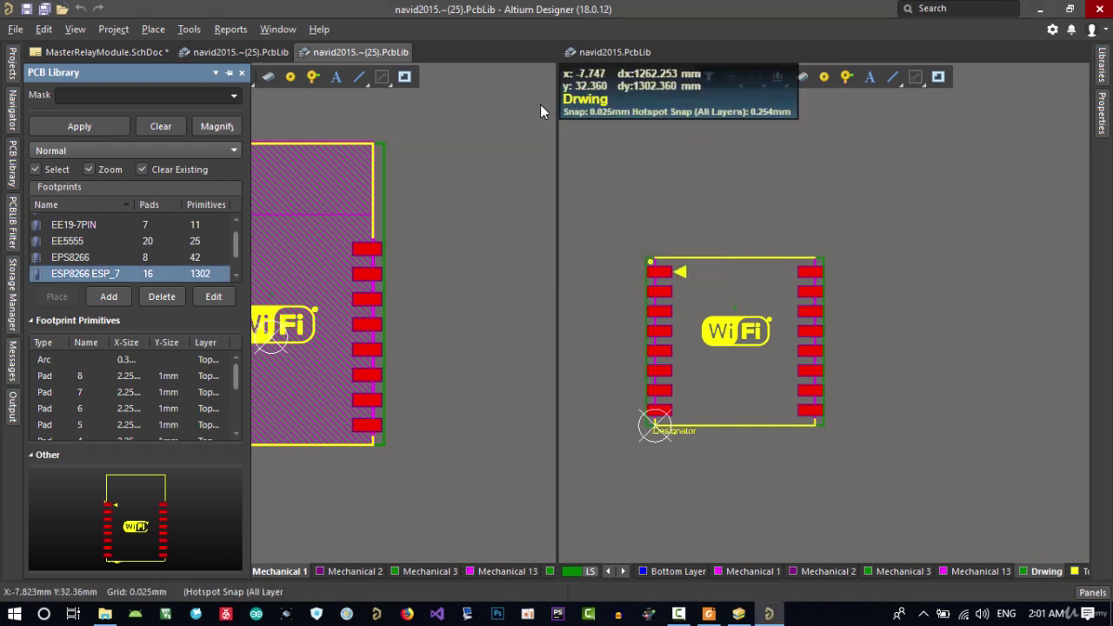
# Activate navid2015.PcbLib and rename its ESP8266 ESP_7 footprint as ESP8266 ESP_7S
pyautogui.rightClick(358, 50)
pyautogui.click(844, 317)
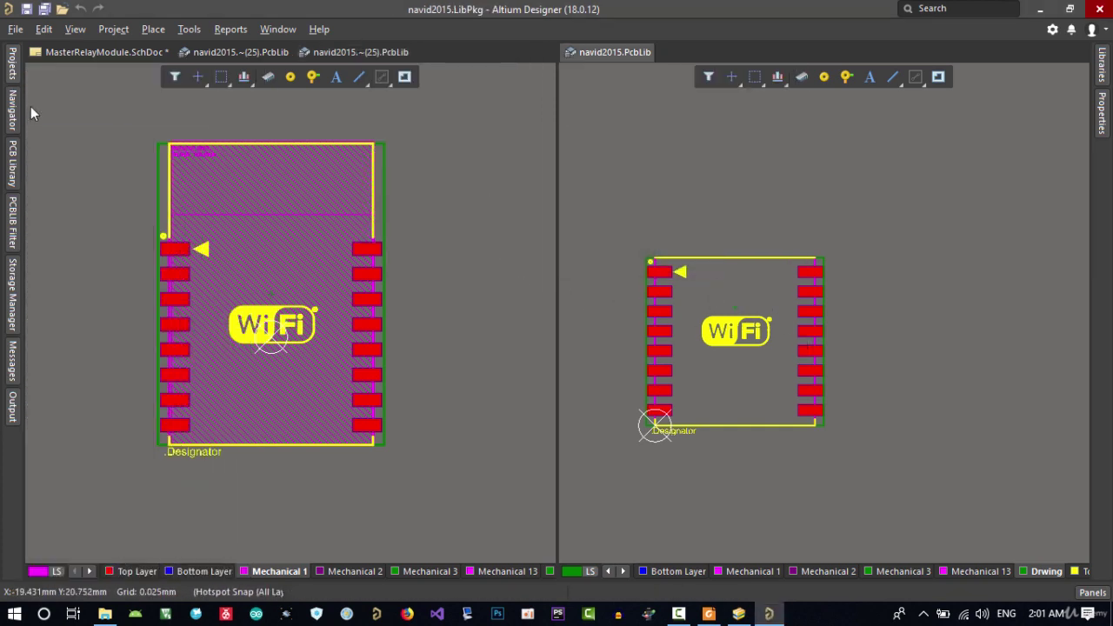
pyautogui.moveTo(15, 174)
pyautogui.click(102, 274)
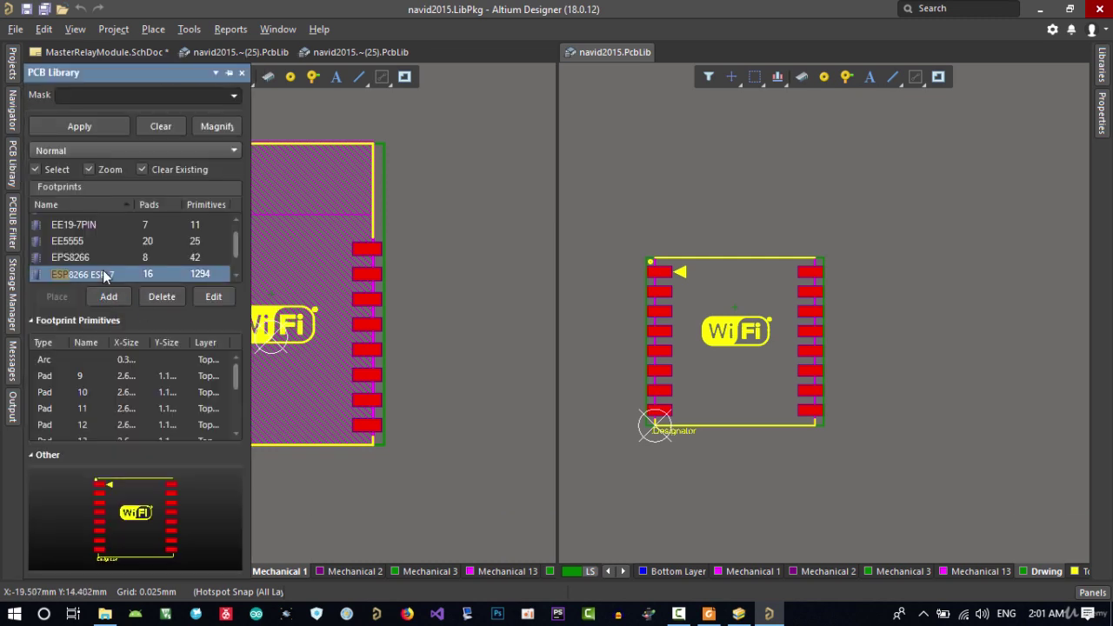
pyautogui.doubleClick(103, 271)
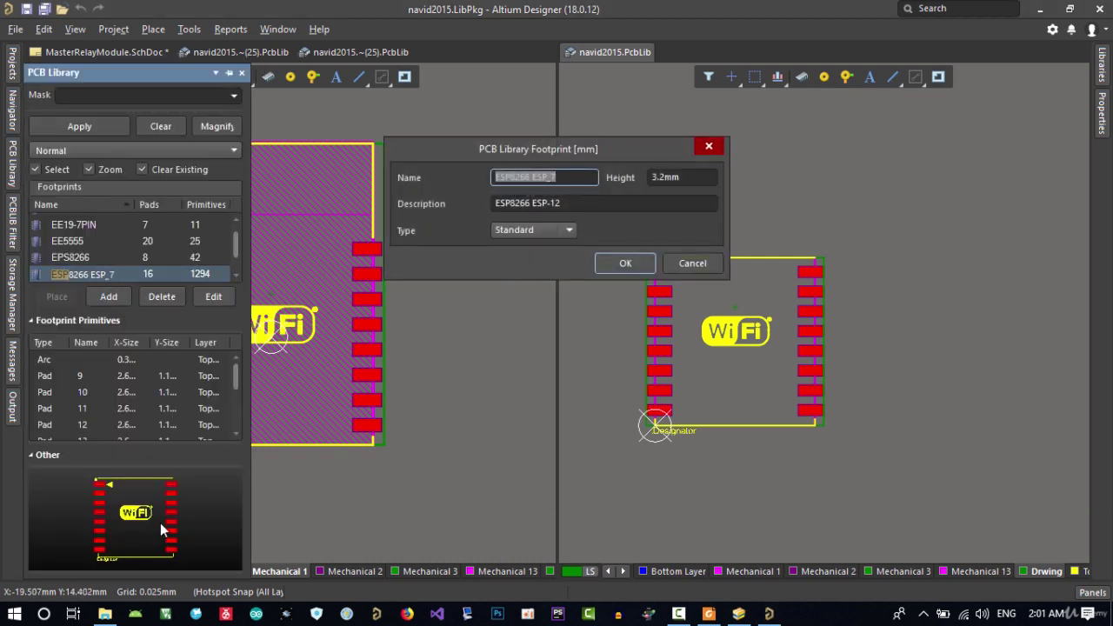
pyautogui.click(567, 179)
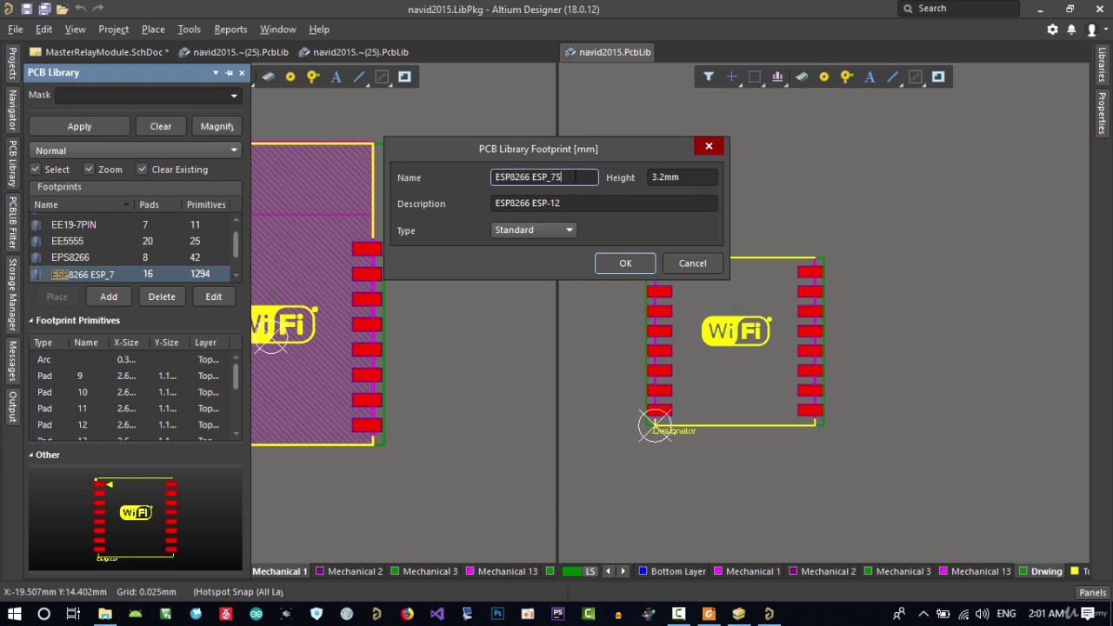
pyautogui.moveTo(575, 178); pyautogui.dragTo(520, 177)
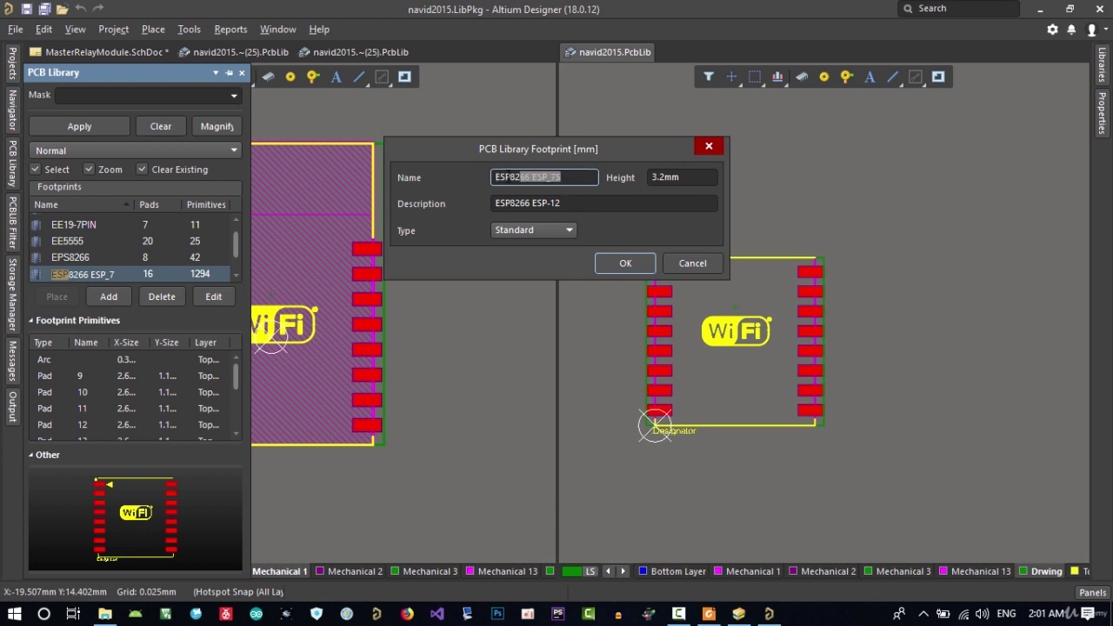
pyautogui.click(623, 263)
# Select the entire ESP8266 ESP_7 footprint in the backup library and copy it with the outline's lower-left corner as reference point
pyautogui.keyDown('ctrl'); pyautogui.scroll(4, 716, 341); pyautogui.keyUp('ctrl')
pyautogui.keyDown('ctrl'); pyautogui.scroll(-3, 782, 345); pyautogui.keyUp('ctrl')
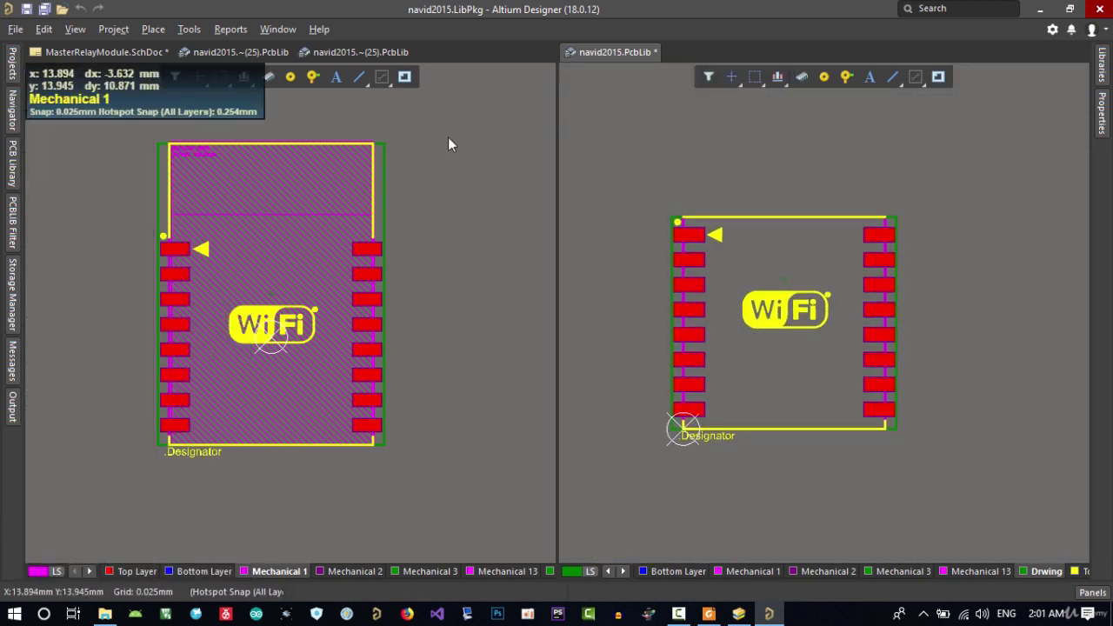
pyautogui.moveTo(448, 139); pyautogui.dragTo(97, 529)
pyautogui.rightClick(249, 341)
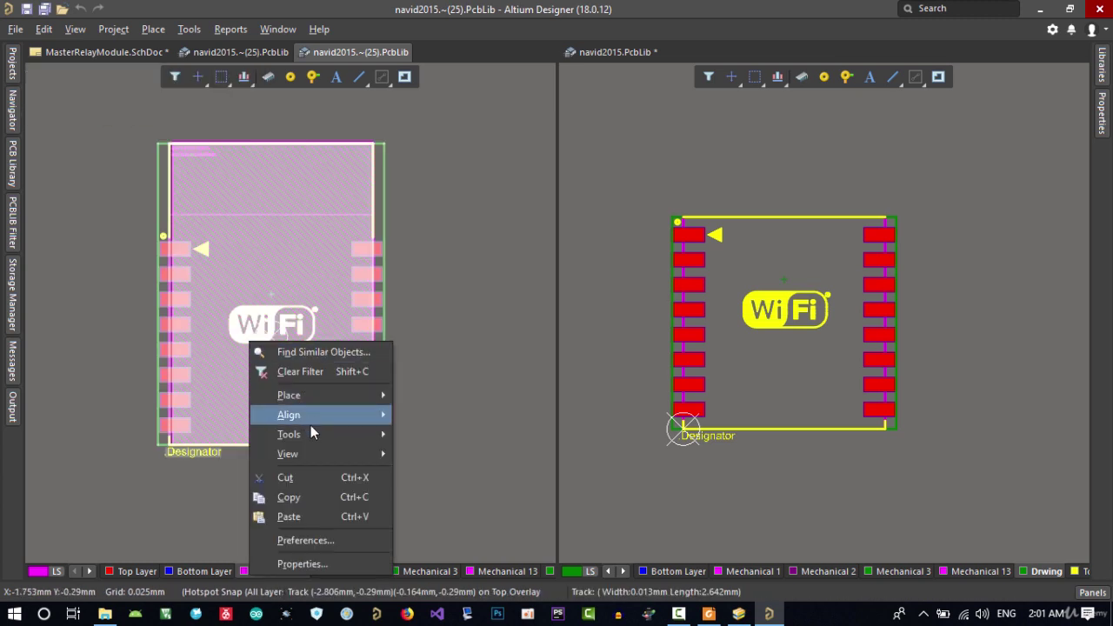
pyautogui.click(331, 496)
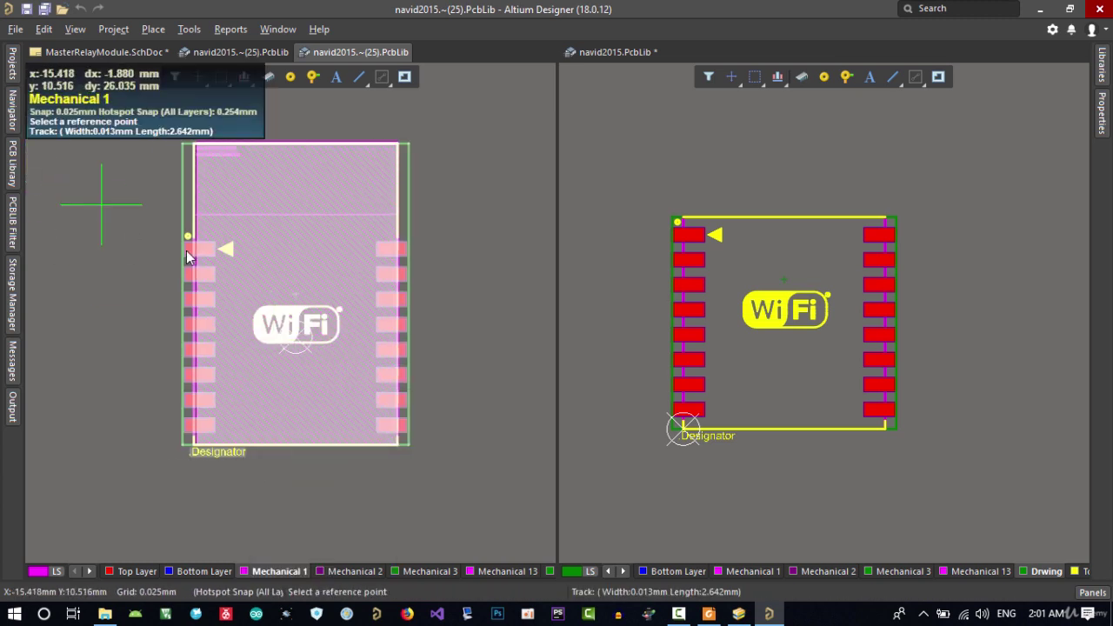
pyautogui.keyDown('ctrl'); pyautogui.scroll(5, 200, 449); pyautogui.keyUp('ctrl')
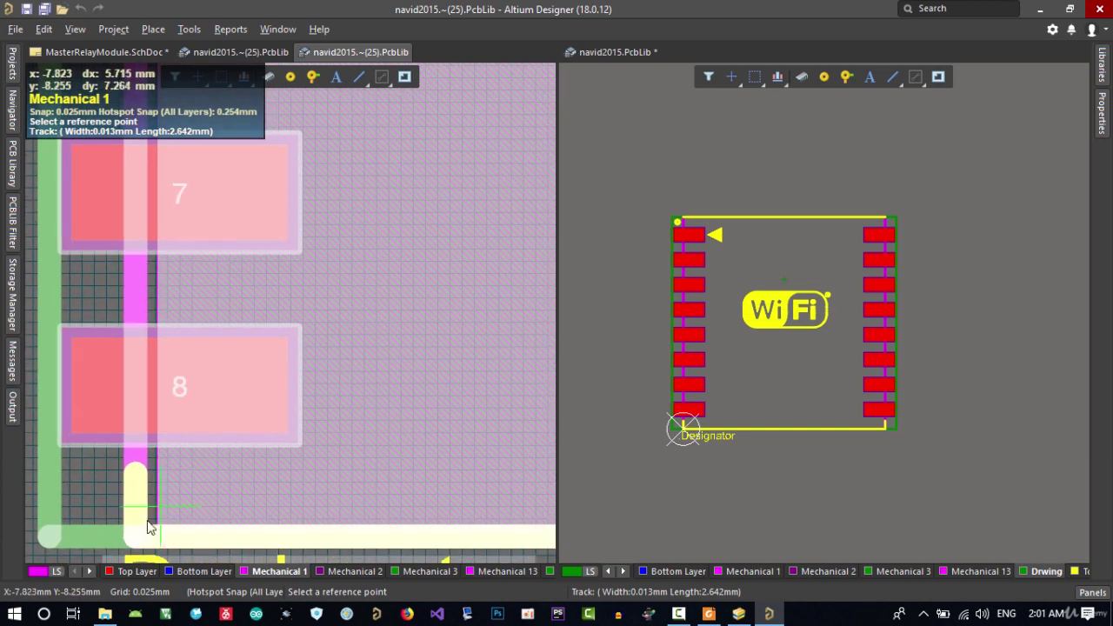
pyautogui.click(138, 538)
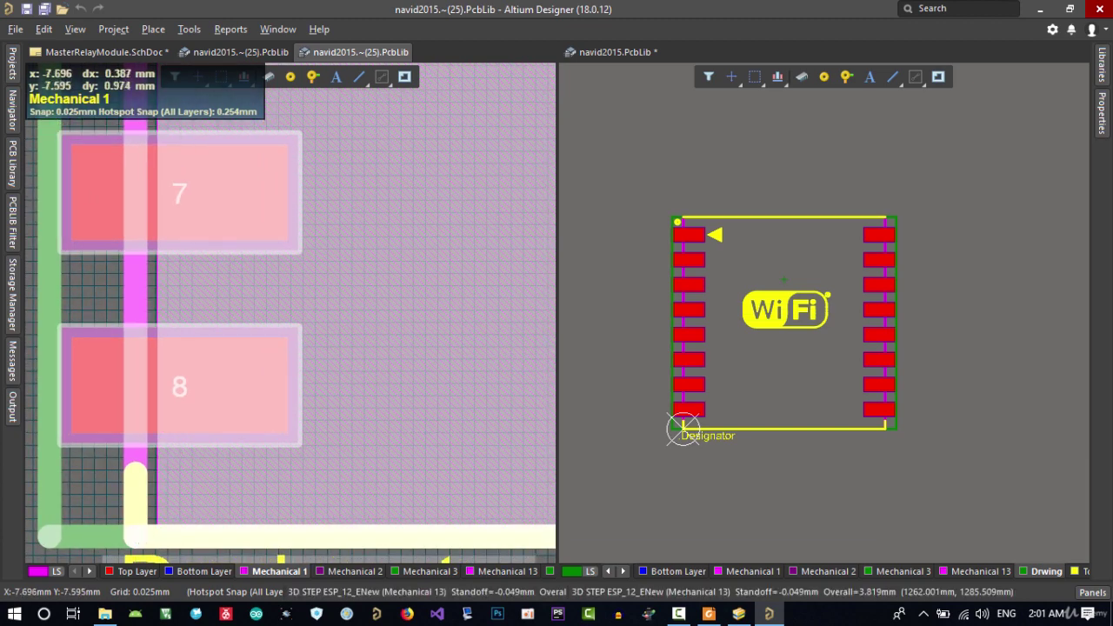
# Make navid2015.PcbLib in the library package the active document again
pyautogui.keyDown('ctrl'); pyautogui.scroll(-3, 139, 522); pyautogui.keyUp('ctrl')
pyautogui.click(12, 65)
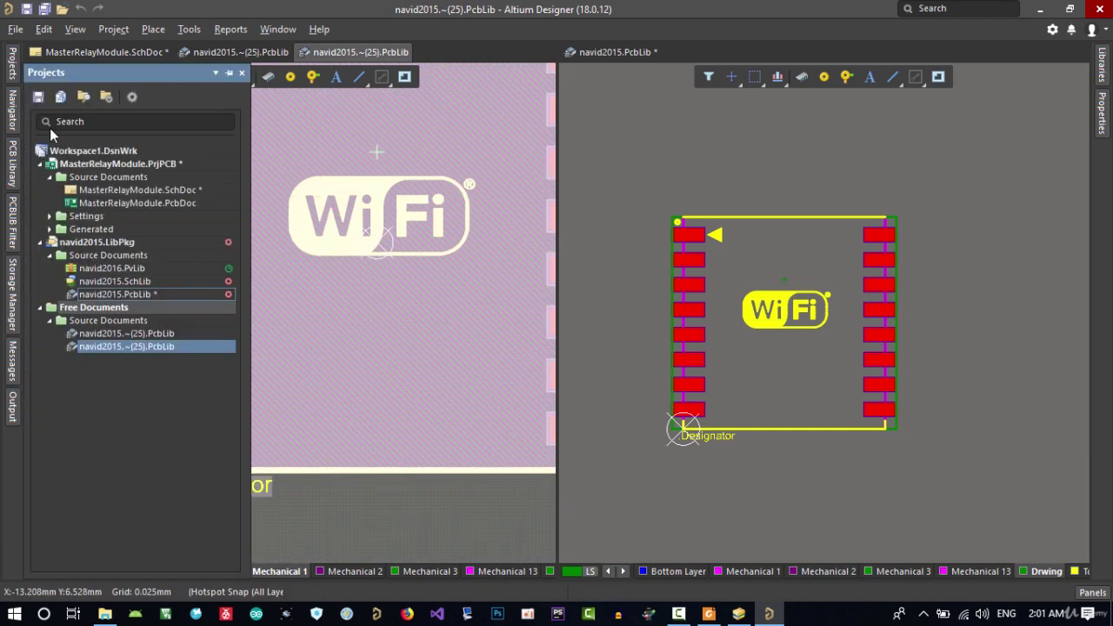
pyautogui.click(132, 295)
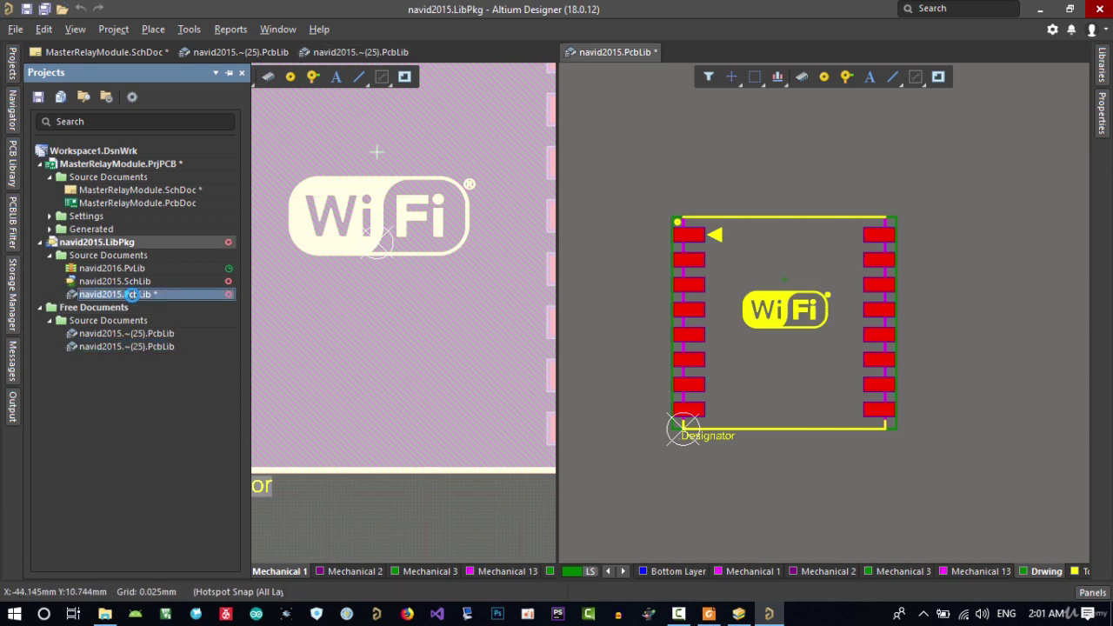
# Add a new blank footprint to navid2015.PcbLib
pyautogui.click(13, 161)
pyautogui.scroll(-1, 133, 259)
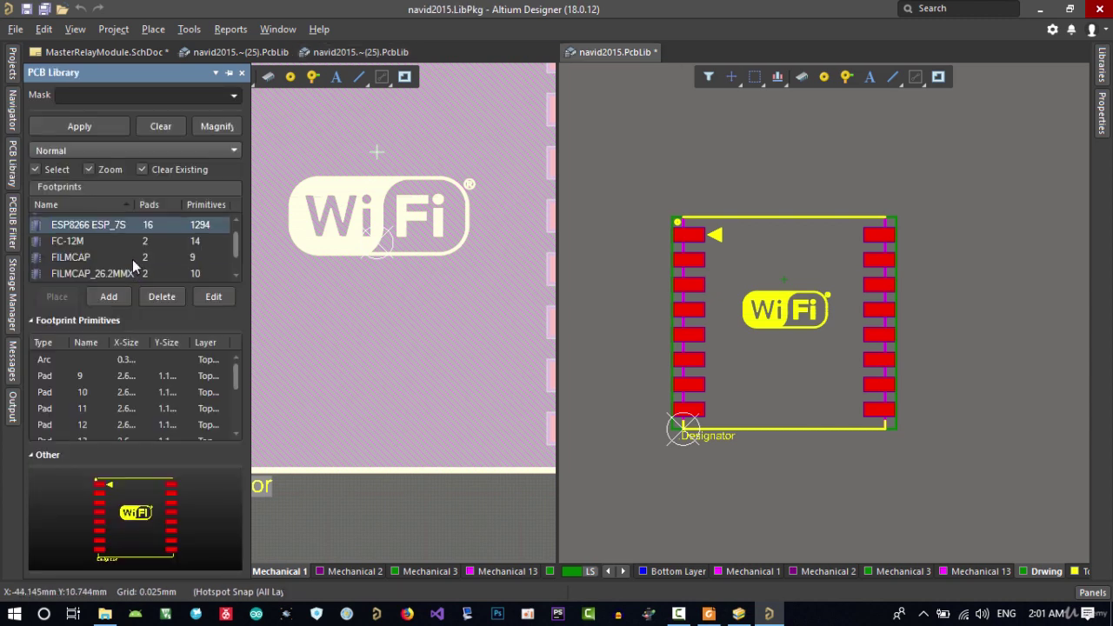
pyautogui.click(117, 224)
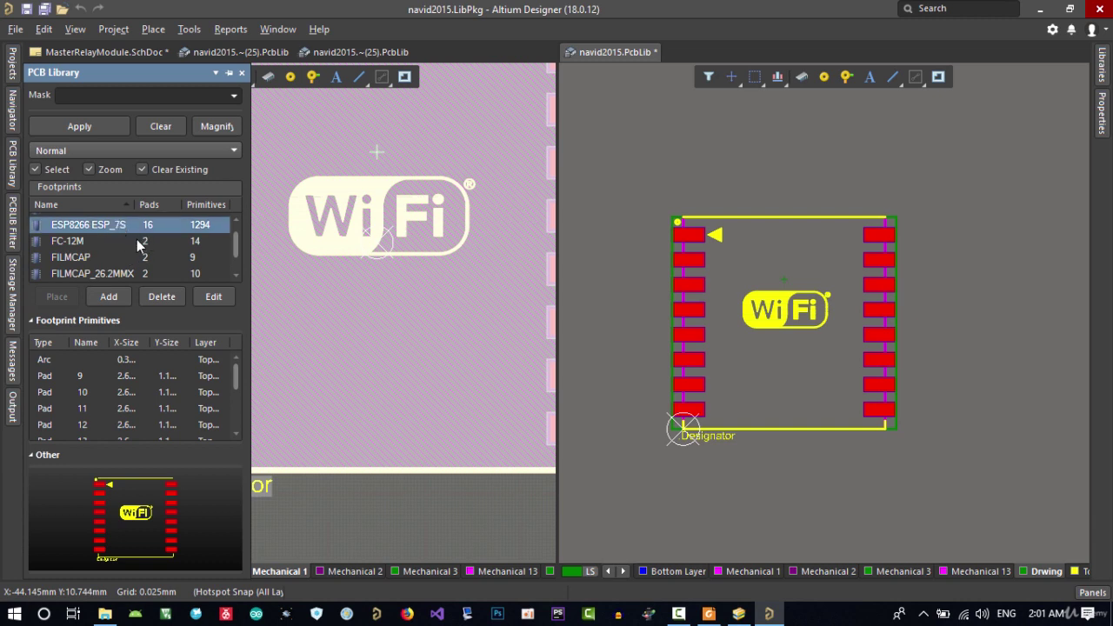
pyautogui.scroll(1, 98, 248)
pyautogui.scroll(-1, 100, 250)
pyautogui.click(86, 243)
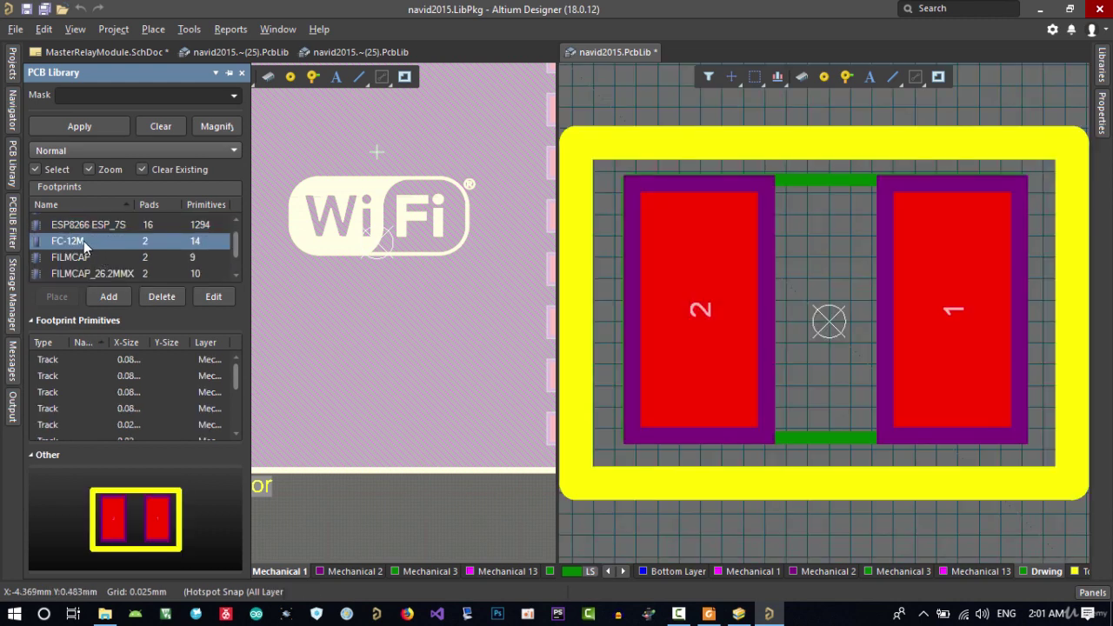
pyautogui.rightClick(98, 240)
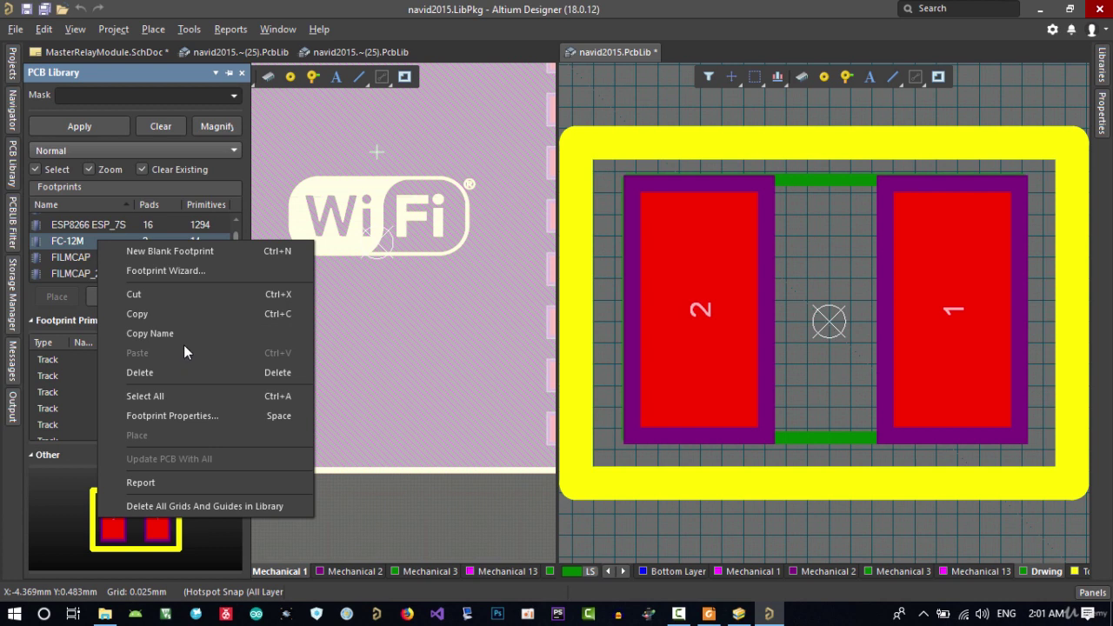
pyautogui.click(472, 507)
pyautogui.scroll(1, 112, 252)
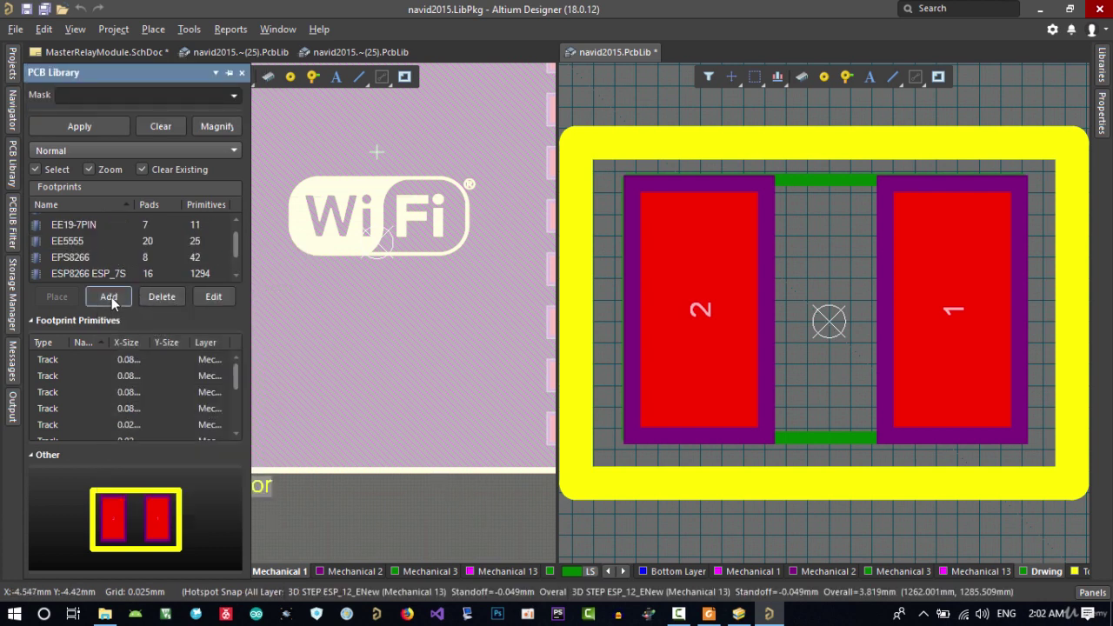
pyautogui.click(108, 297)
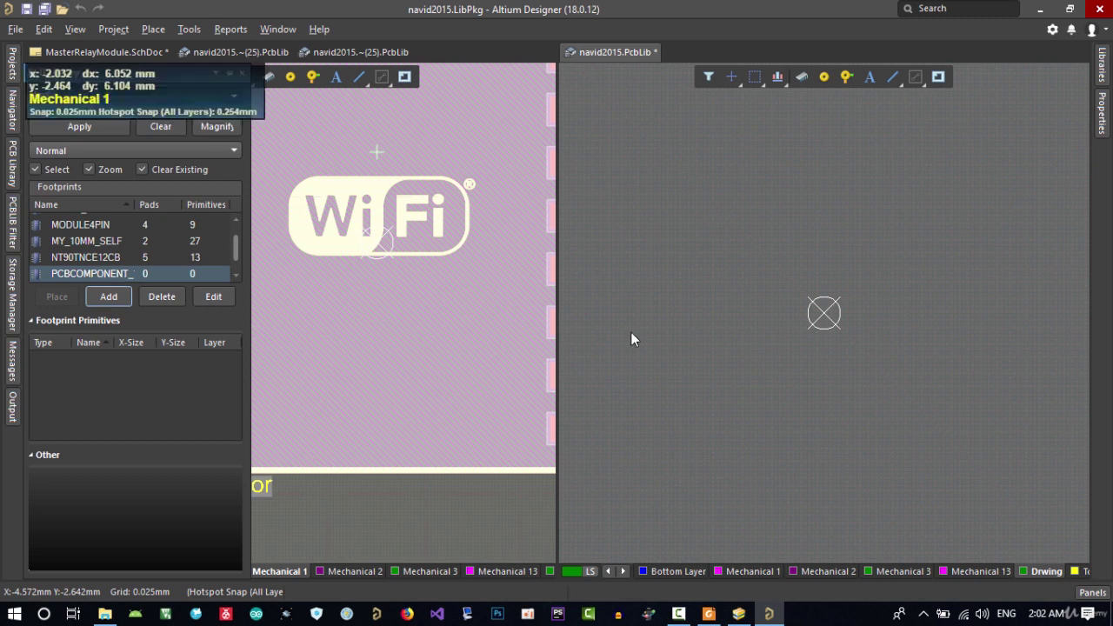
# Paste the copied ESP8266 footprint into the blank footprint with its reference corner exactly on the origin
pyautogui.moveTo(771, 342); pyautogui.dragTo(729, 390, button='right')
pyautogui.moveTo(775, 378); pyautogui.dragTo(777, 370, button='middle')
pyautogui.moveTo(805, 369)
pyautogui.mouseDown(button='right')
pyautogui.moveTo(773, 409)
pyautogui.moveTo(790, 413)
pyautogui.mouseUp(button='right')
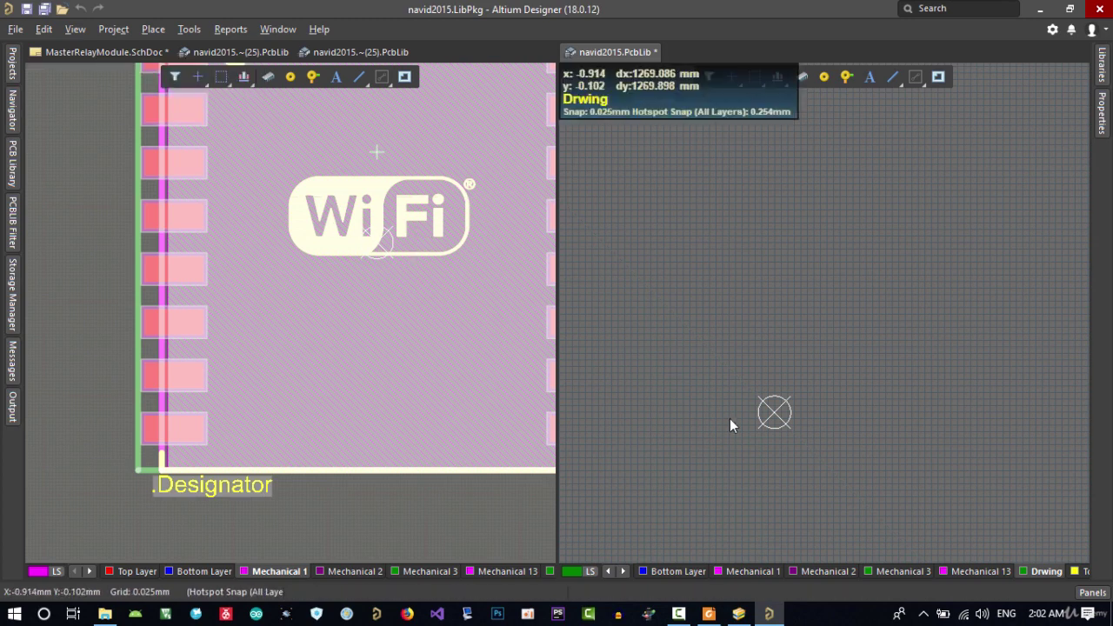
pyautogui.rightClick(777, 408)
pyautogui.click(826, 376)
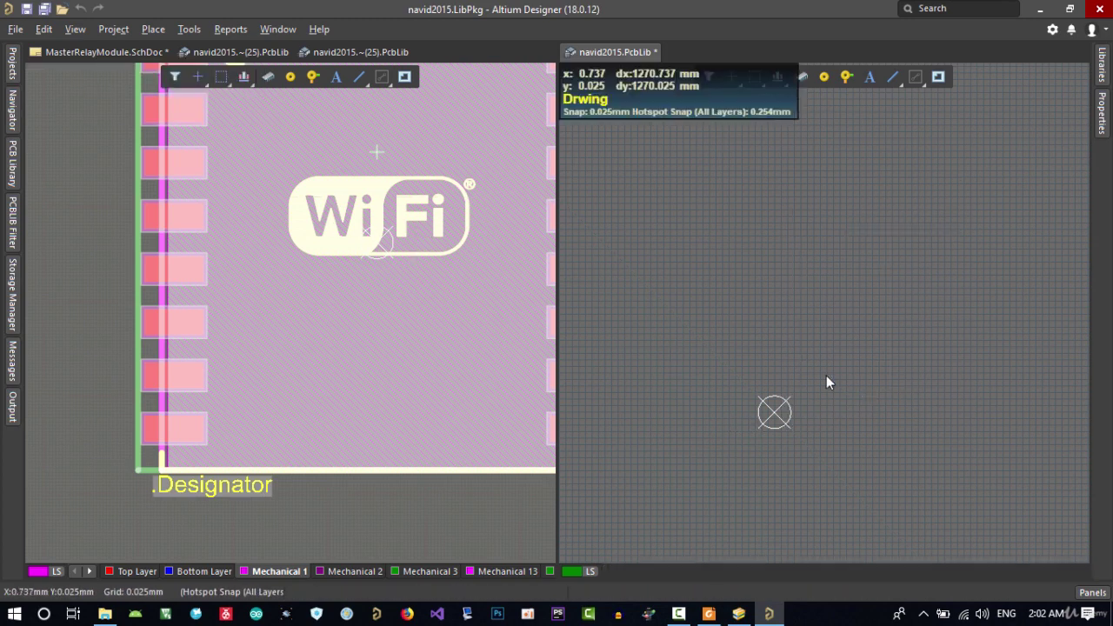
pyautogui.moveTo(780, 418); pyautogui.dragTo(780, 404, button='middle')
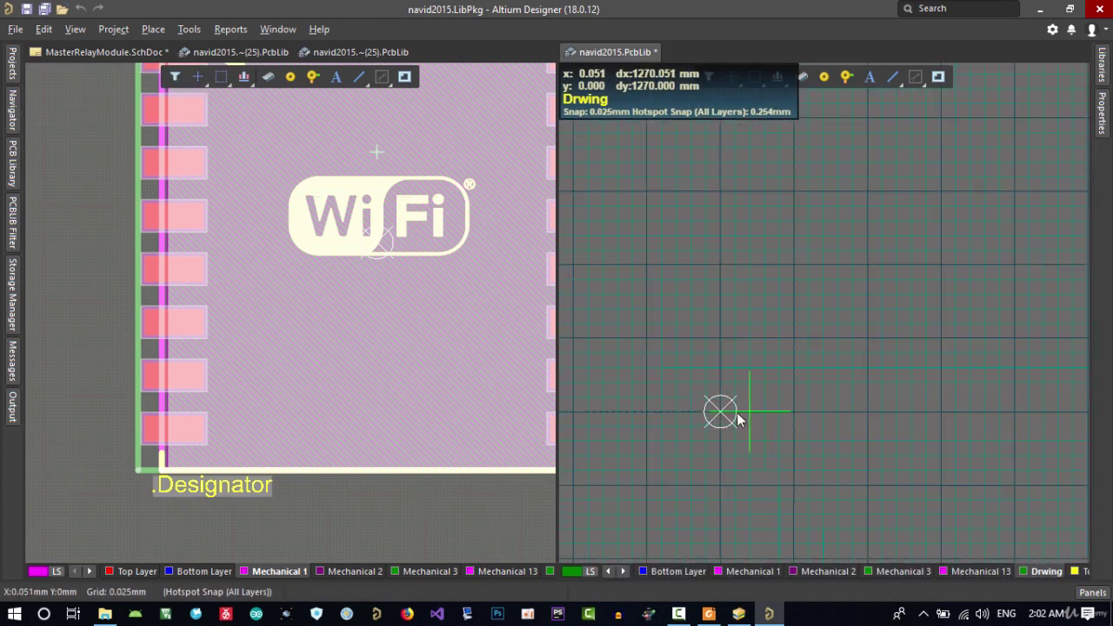
pyautogui.click(721, 412)
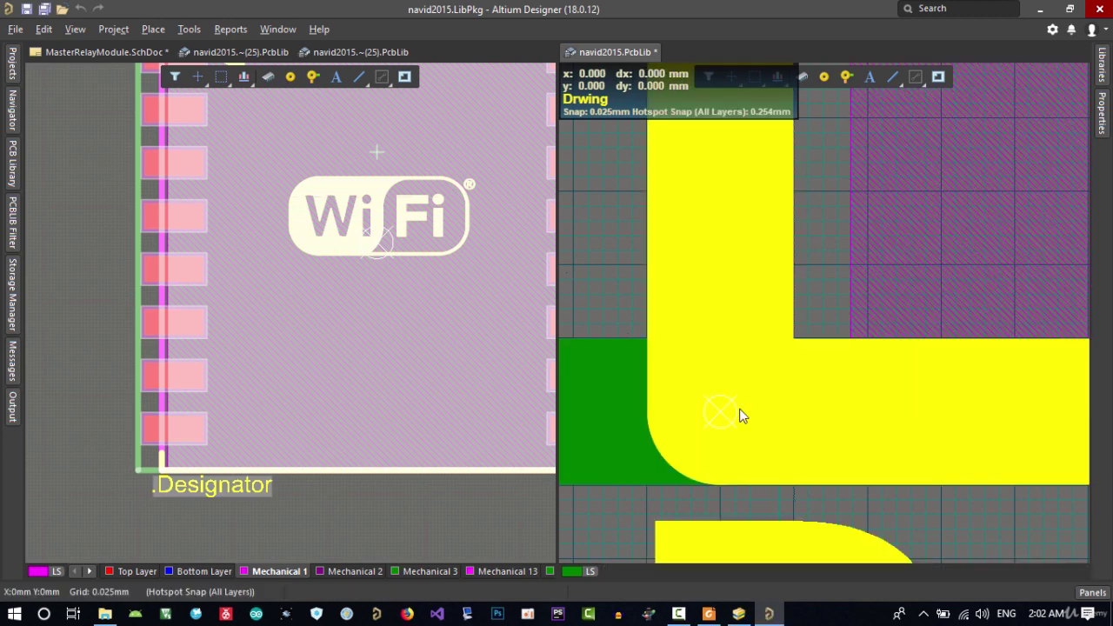
pyautogui.moveTo(720, 405); pyautogui.dragTo(720, 419, button='middle')
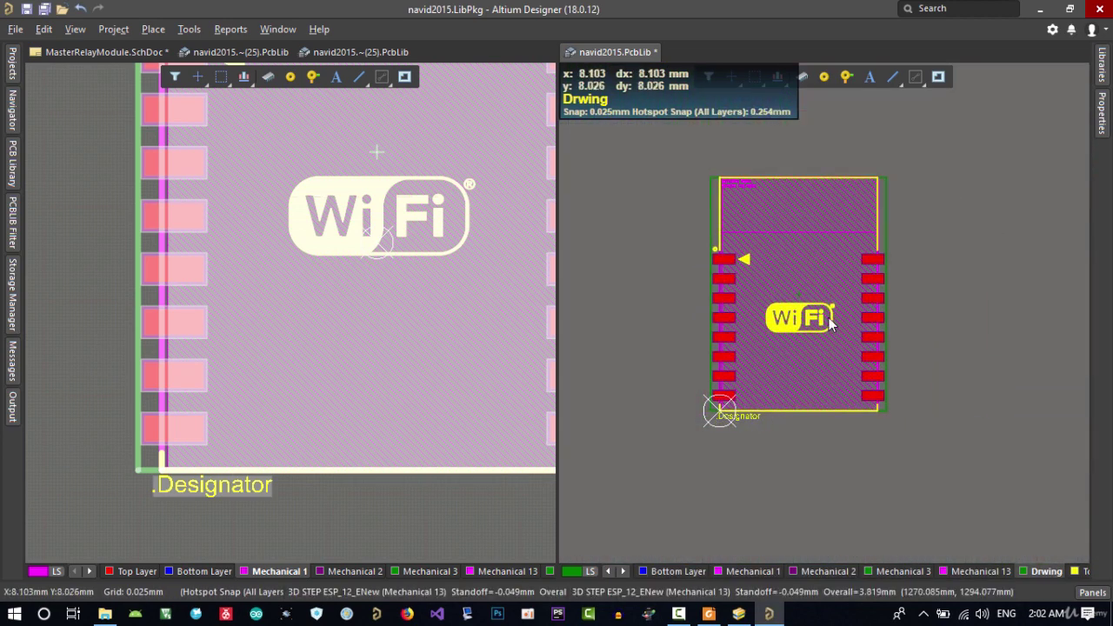
pyautogui.moveTo(832, 316); pyautogui.dragTo(767, 398, button='right')
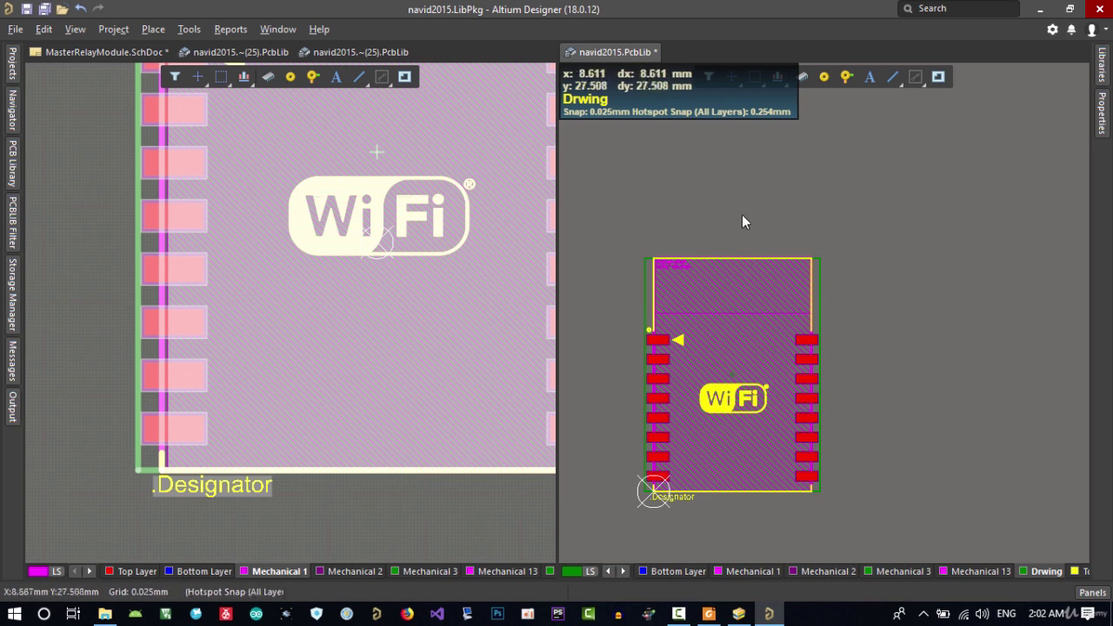
pyautogui.moveTo(741, 214); pyautogui.dragTo(760, 235, button='right')
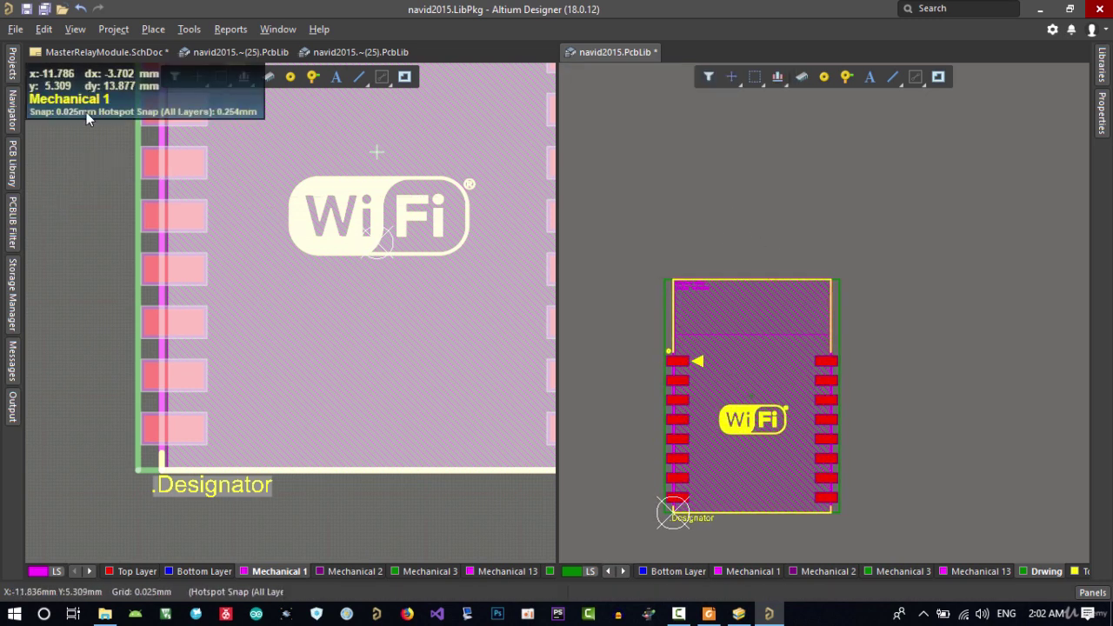
# Copy the name text from the ESP8266 ESP_7S footprint's properties, leaving that footprint unchanged
pyautogui.click(18, 174)
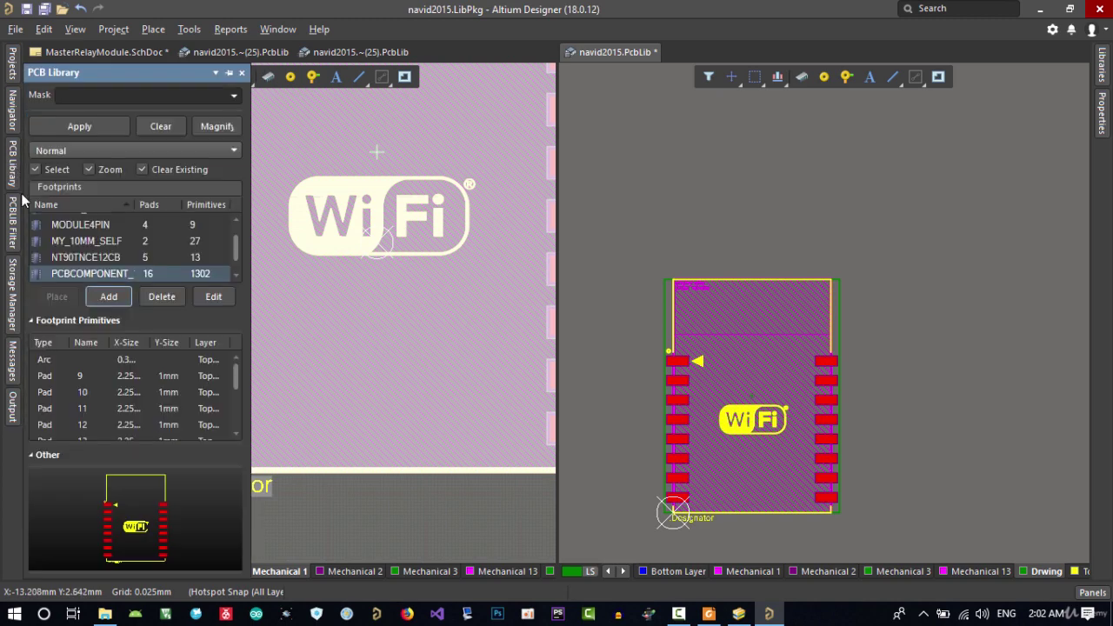
pyautogui.click(95, 258)
pyautogui.write('esp')
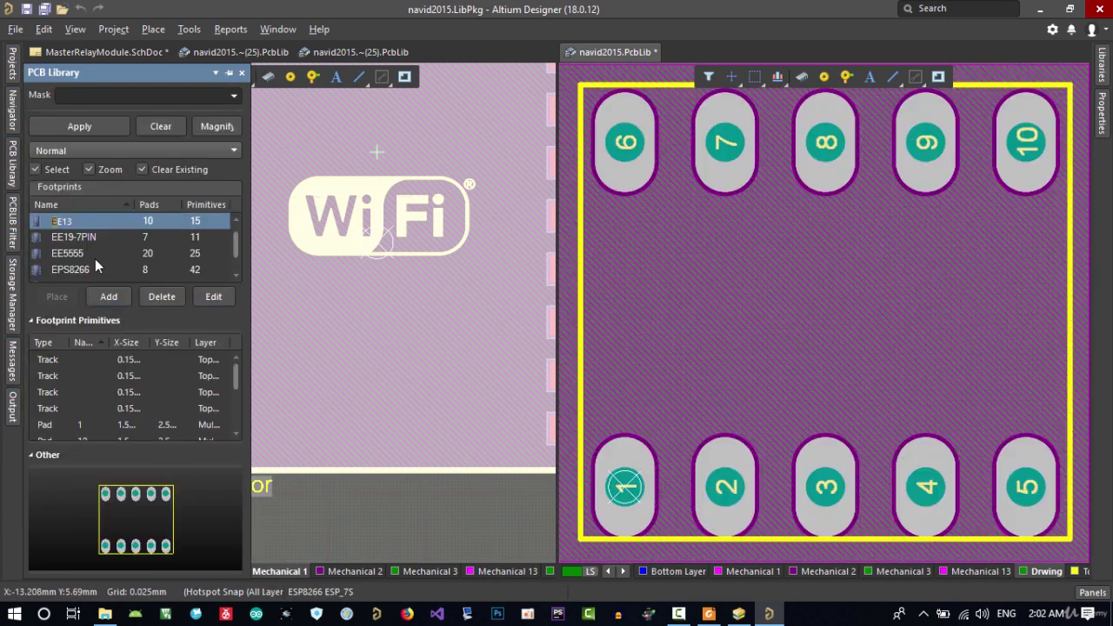
pyautogui.doubleClick(100, 274)
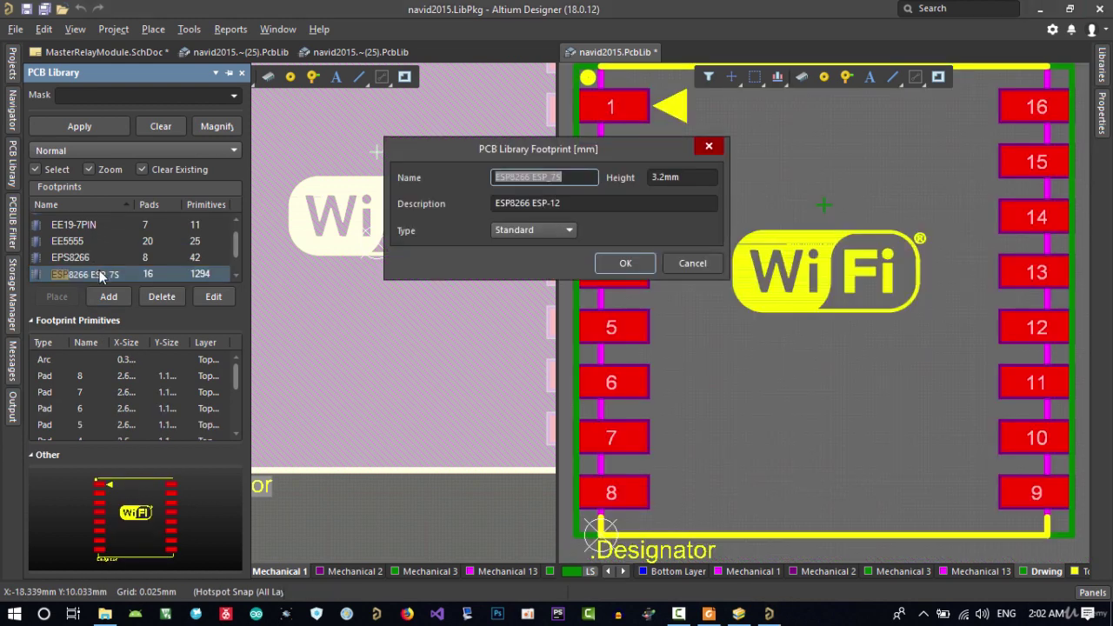
pyautogui.moveTo(569, 178); pyautogui.dragTo(465, 173)
pyautogui.rightClick(520, 177)
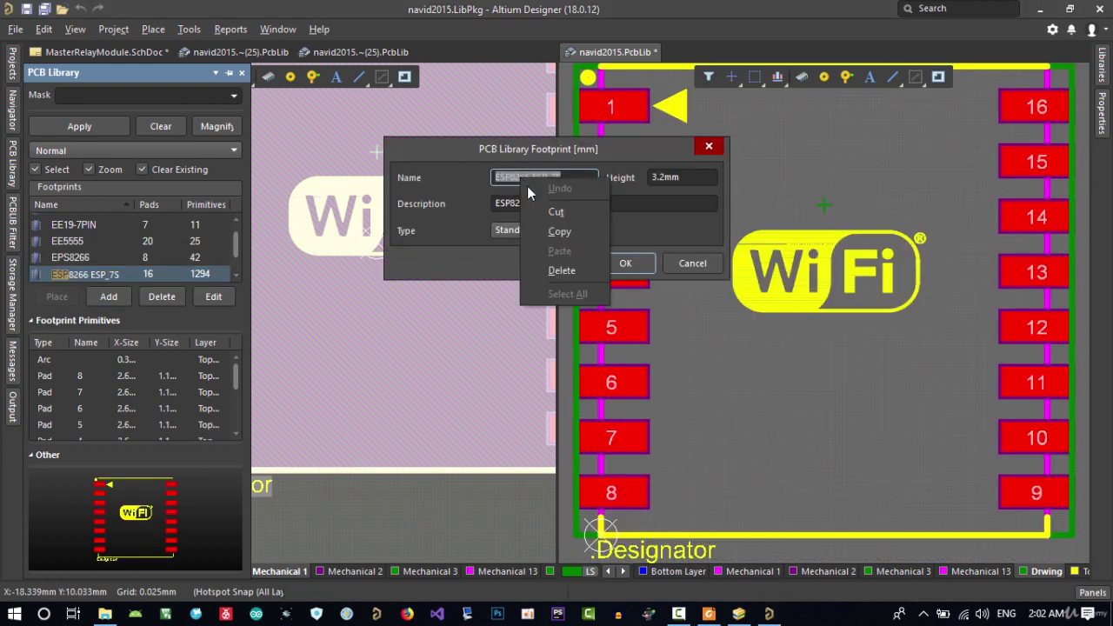
pyautogui.click(557, 229)
pyautogui.click(692, 264)
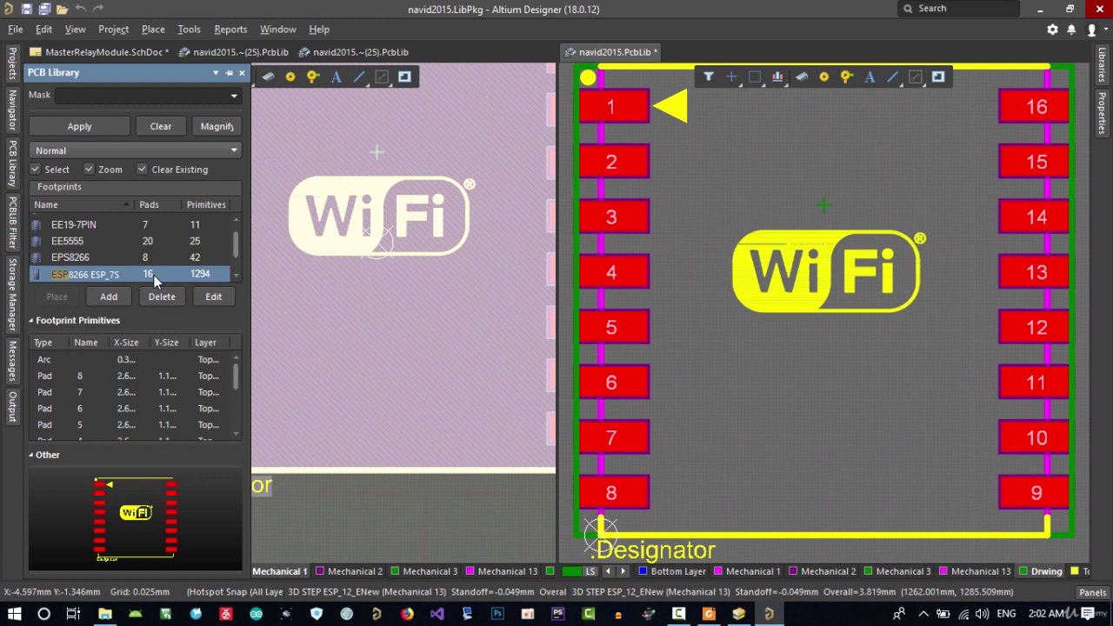
# Rename the newly pasted footprint PCBComponent_1 as ESP8266 ESP_7, reusing the copied name without its final S
pyautogui.click(87, 258)
pyautogui.press('p')
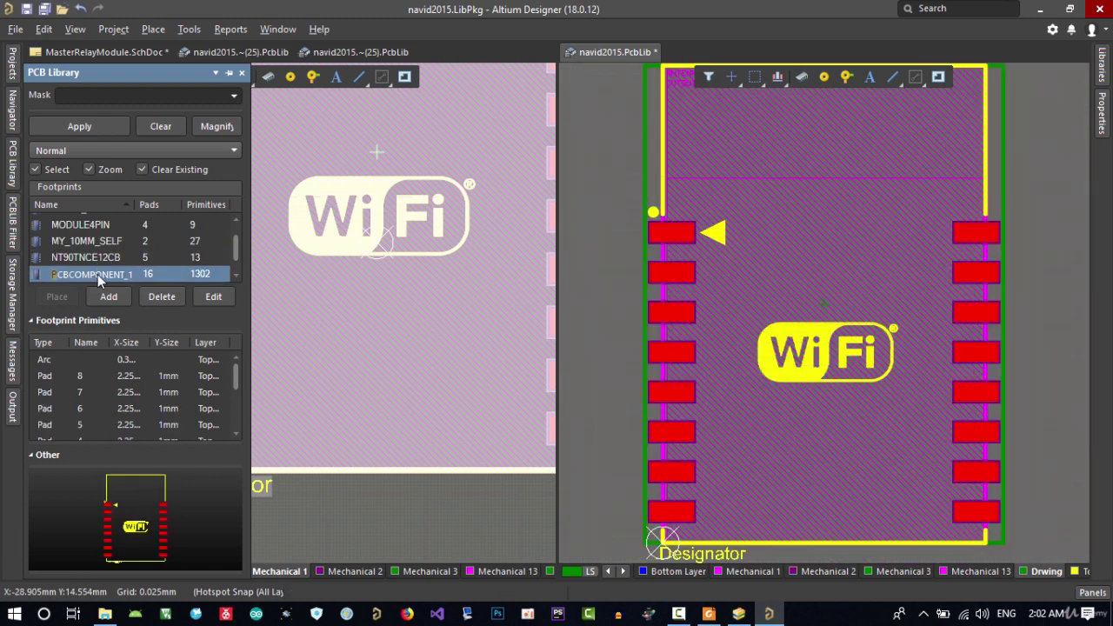
pyautogui.moveTo(694, 301); pyautogui.dragTo(696, 306, button='middle')
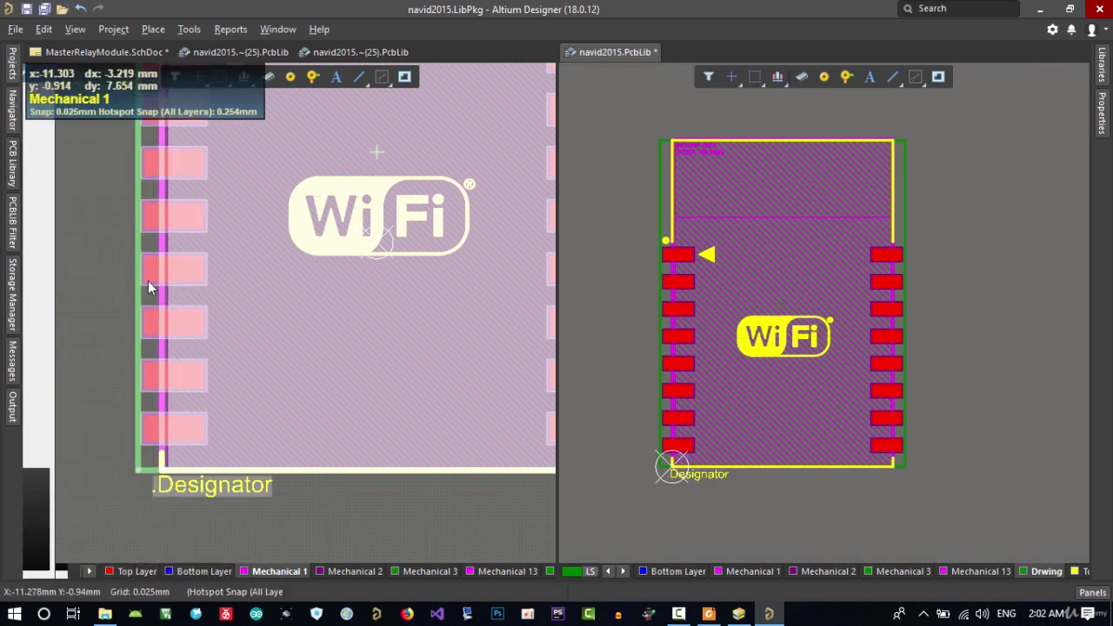
pyautogui.moveTo(13, 176)
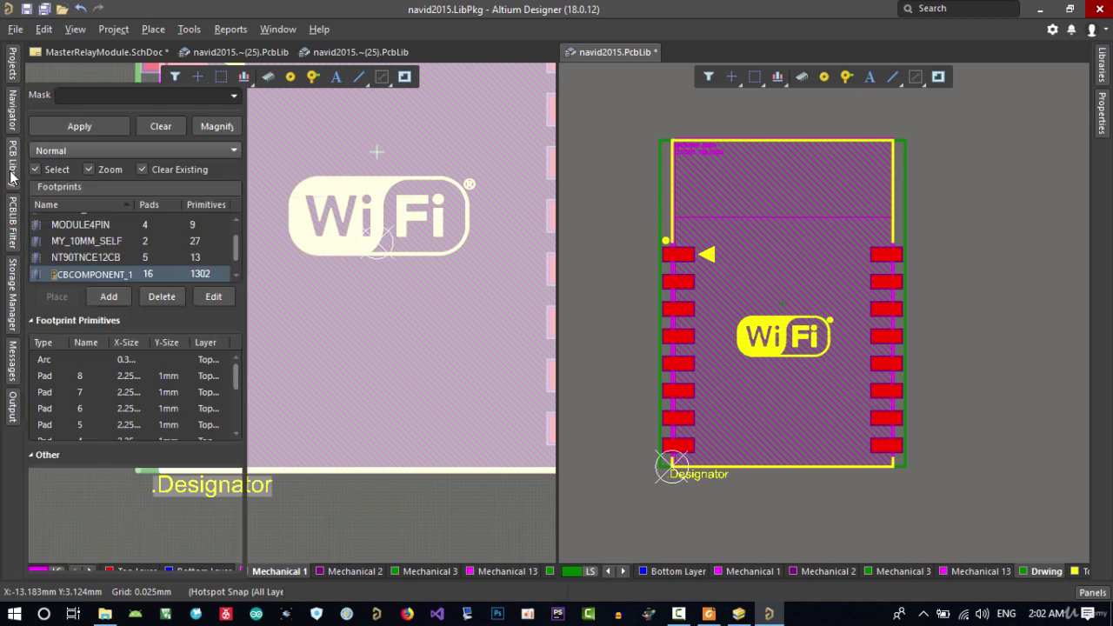
pyautogui.doubleClick(77, 272)
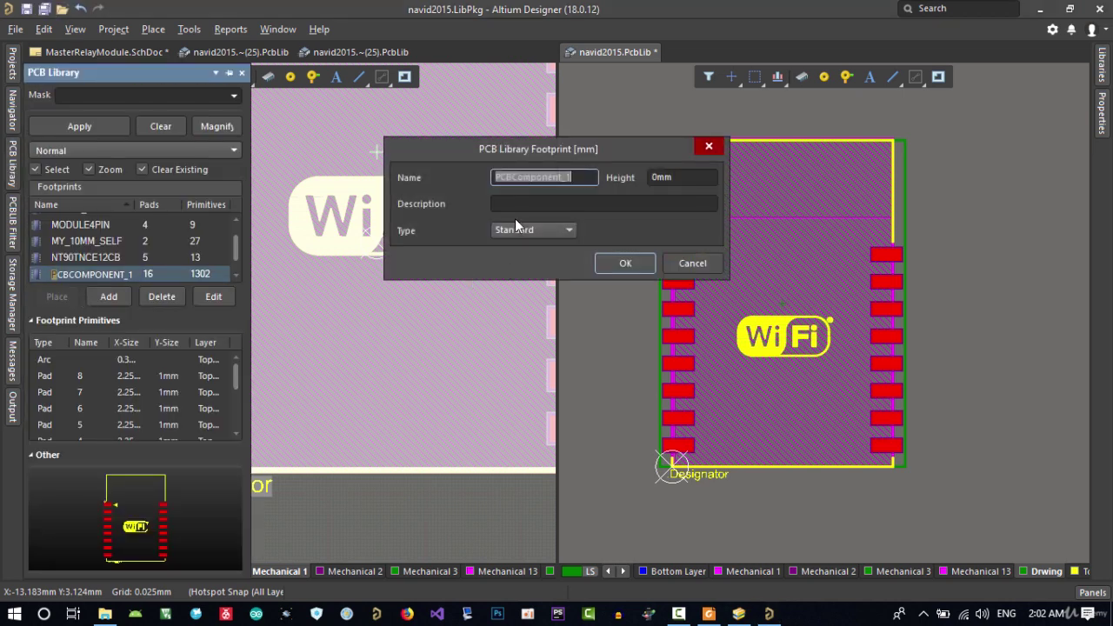
pyautogui.rightClick(571, 183)
pyautogui.click(598, 247)
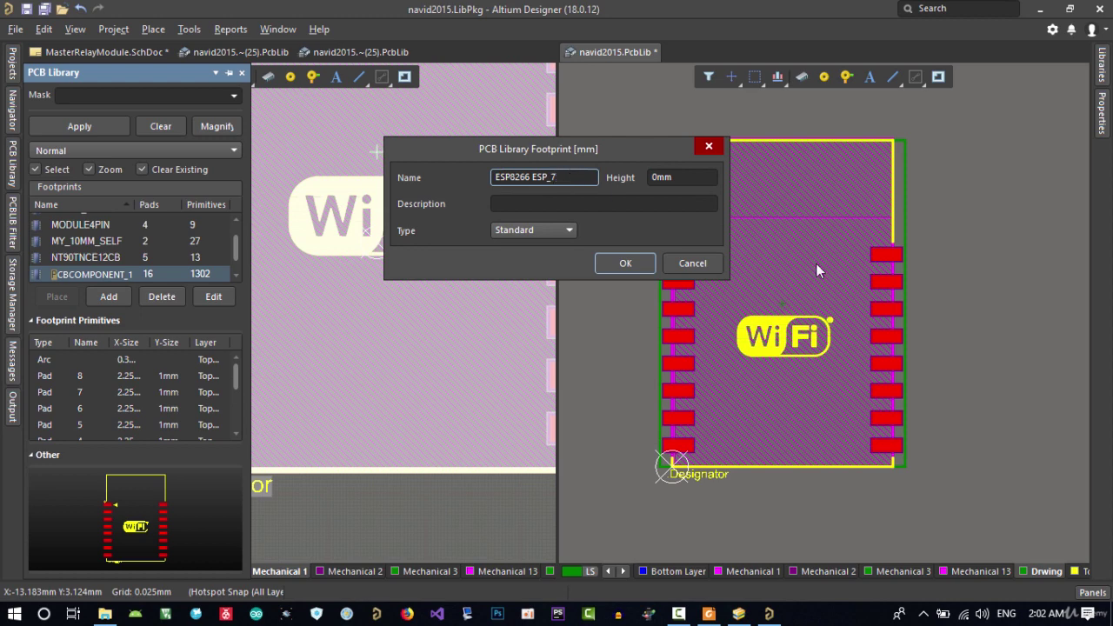
pyautogui.click(626, 264)
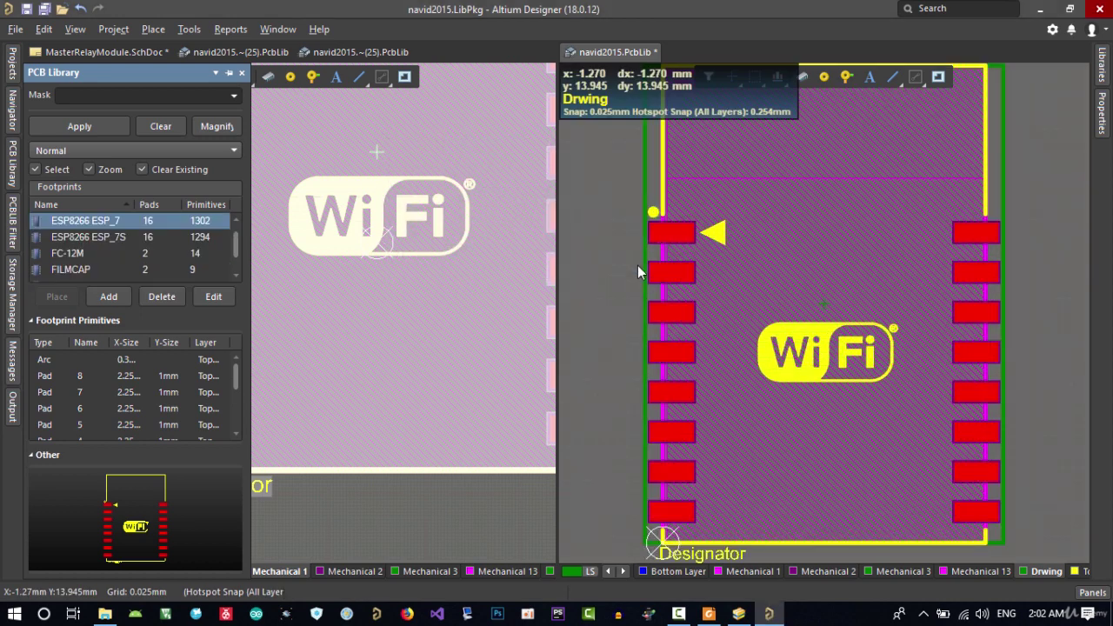
# Close the backup library the footprint was copied from and save all open documents
pyautogui.scroll(1, 113, 251)
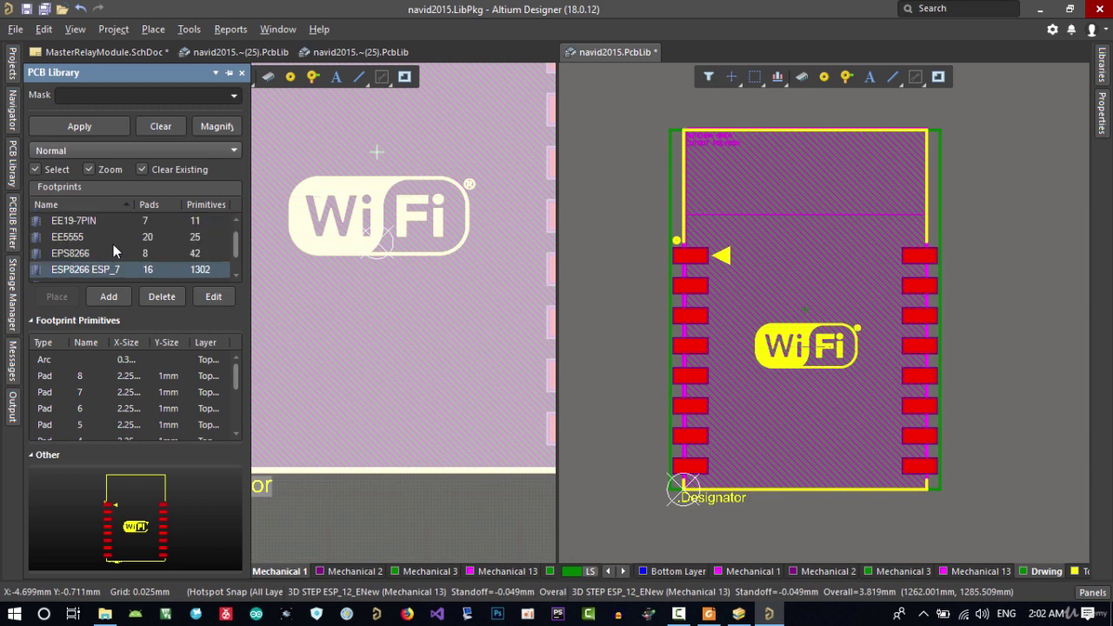
pyautogui.click(483, 320)
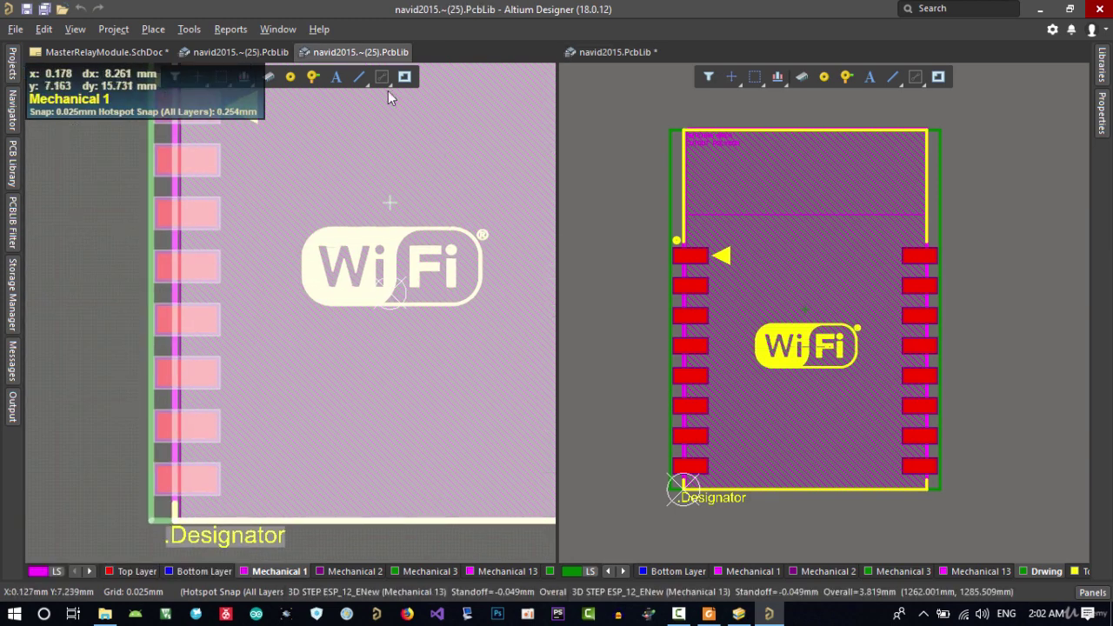
pyautogui.rightClick(379, 56)
pyautogui.click(452, 61)
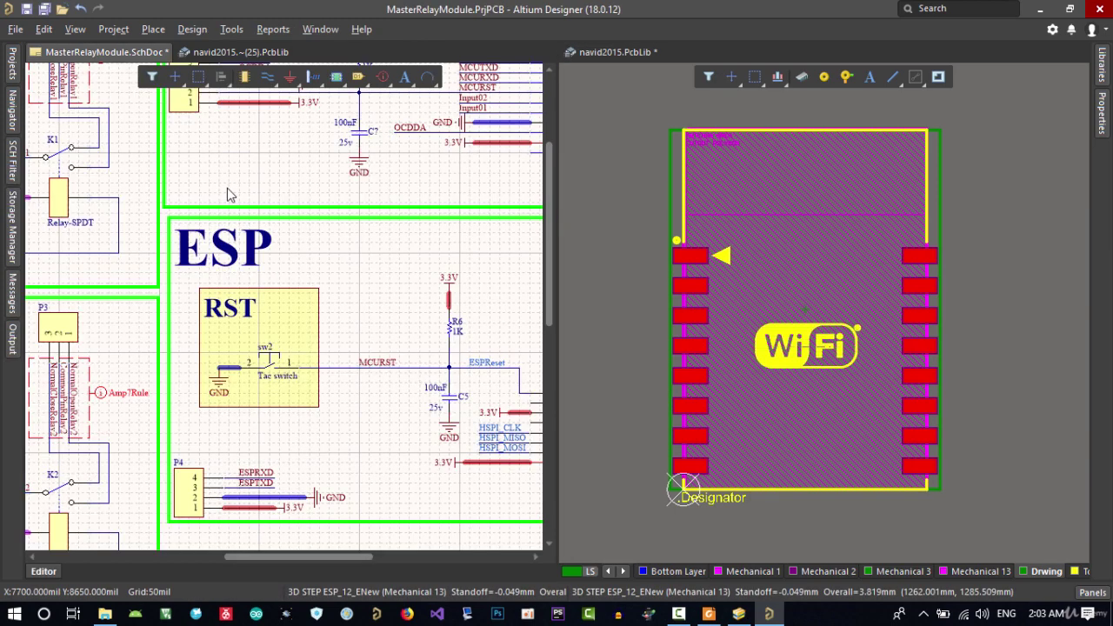
pyautogui.click(15, 28)
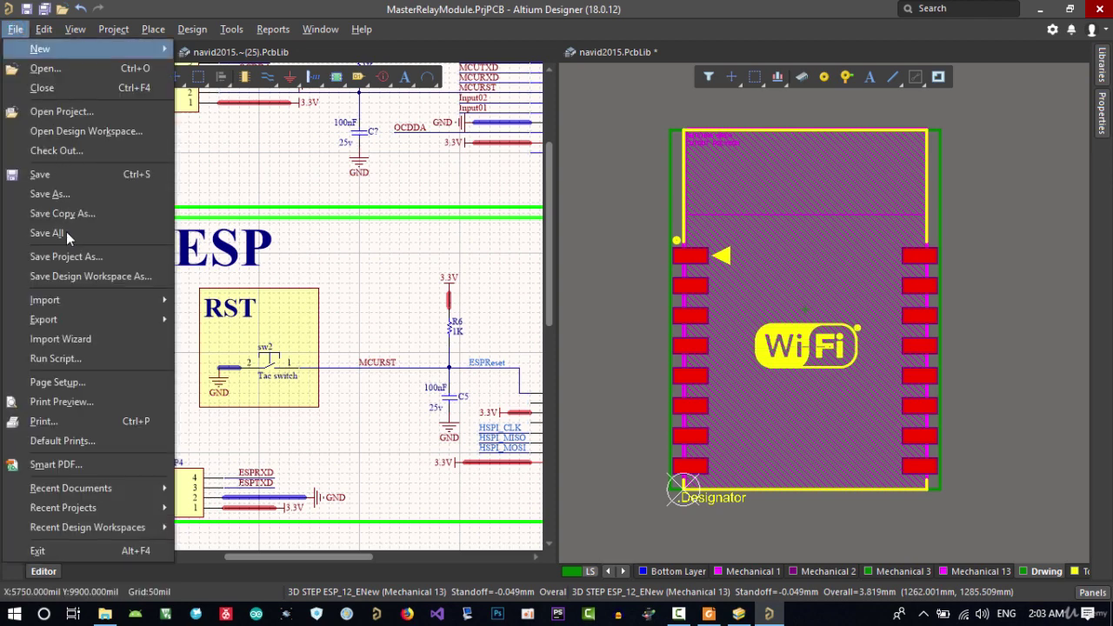
pyautogui.click(67, 235)
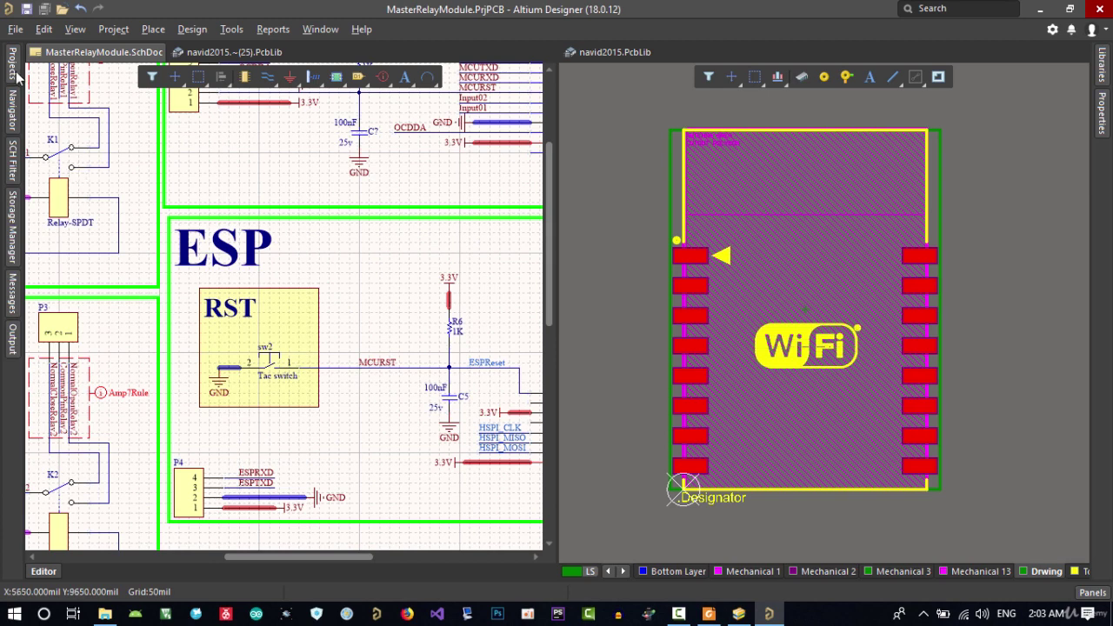
# Close the remaining backup library navid2015.~(25).PcbLib and the navid2015.PcbLib document
pyautogui.moveTo(17, 76)
pyautogui.rightClick(234, 51)
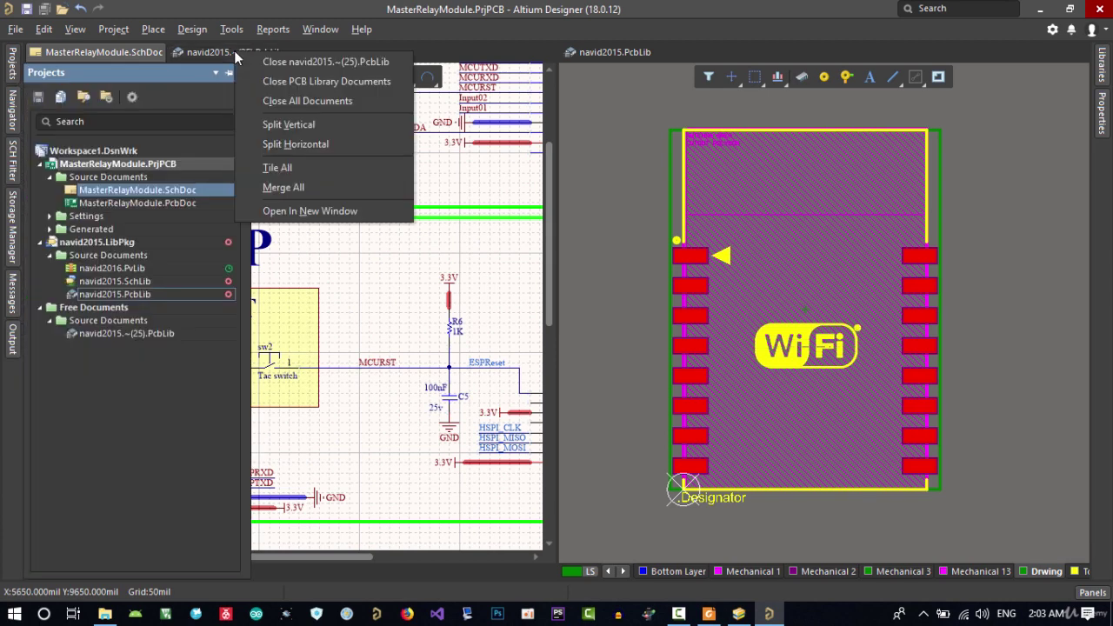
pyautogui.click(265, 60)
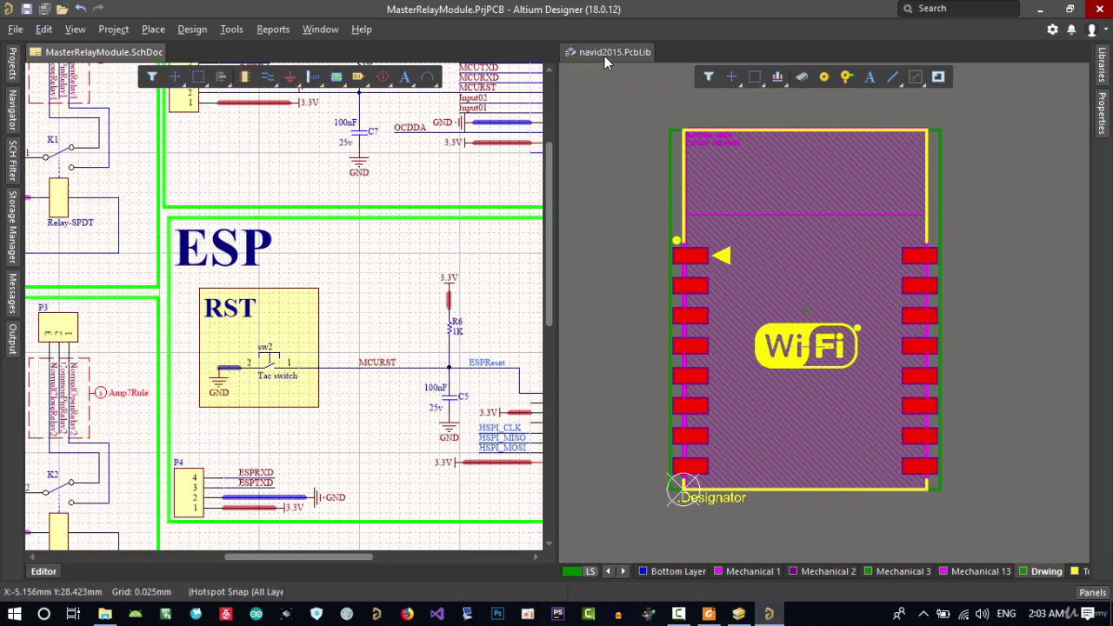
pyautogui.rightClick(604, 54)
pyautogui.click(619, 69)
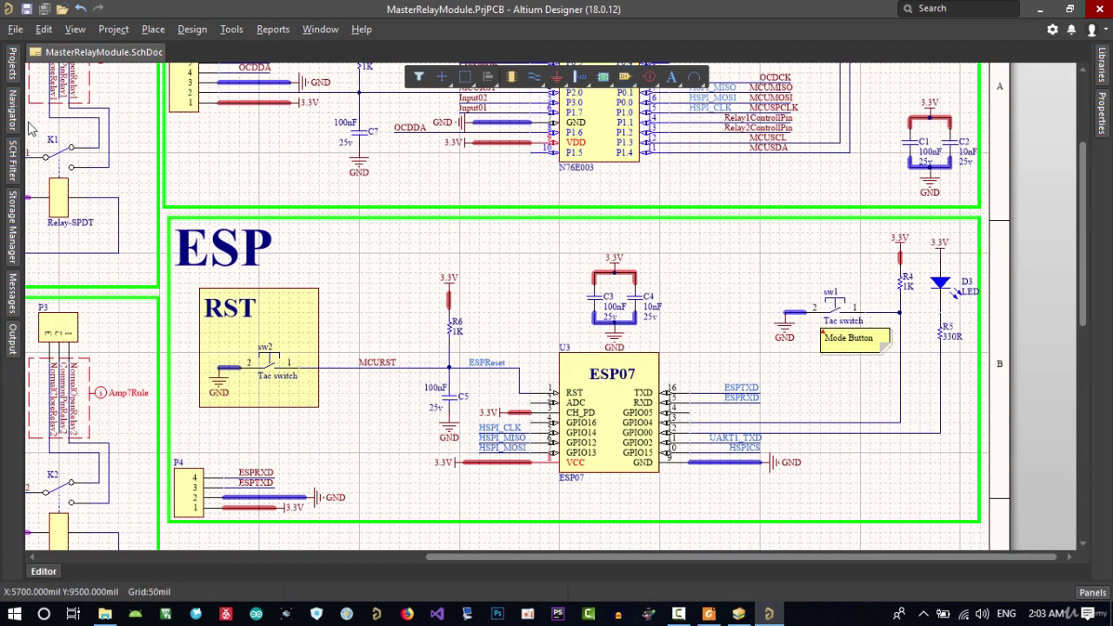
# Open the schematic library navid2015.SchLib from the library package and show its component list
pyautogui.click(13, 65)
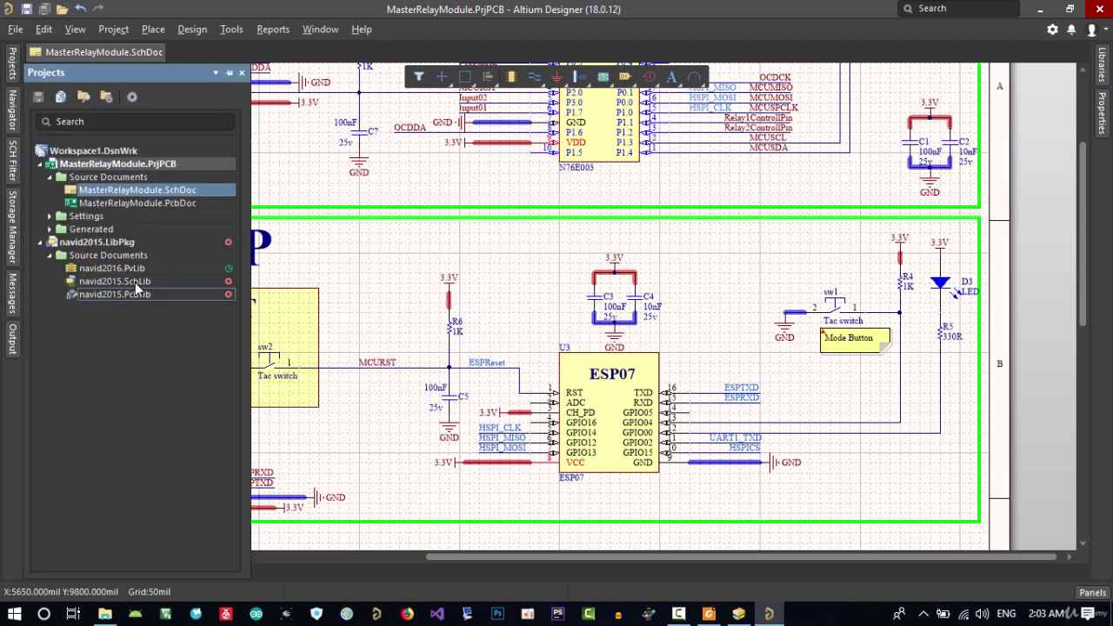
pyautogui.click(110, 281)
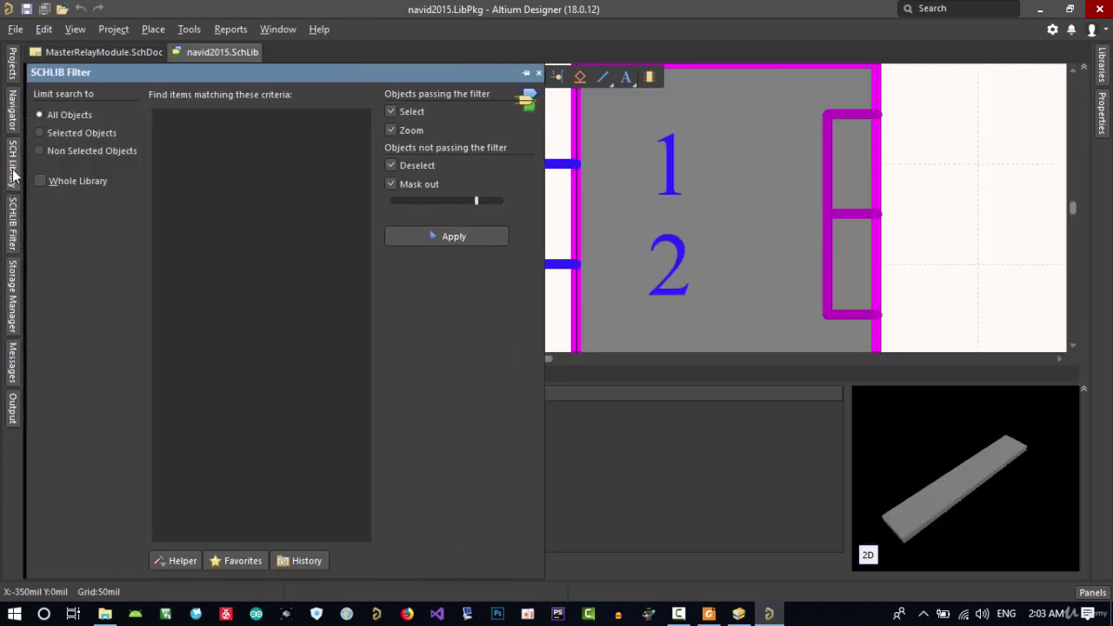
pyautogui.moveTo(13, 169)
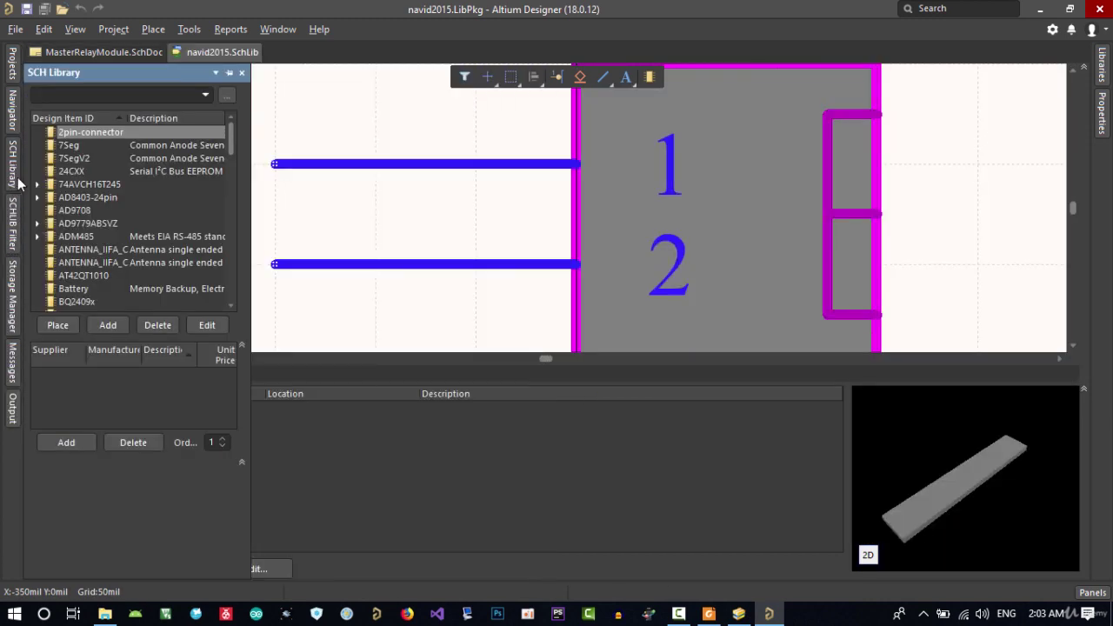
# Add the ESP8266 ESP_7S footprint from navid2015.PcbLib as a second footprint model of the ESP07 schematic component
pyautogui.click(98, 222)
pyautogui.write('esp')
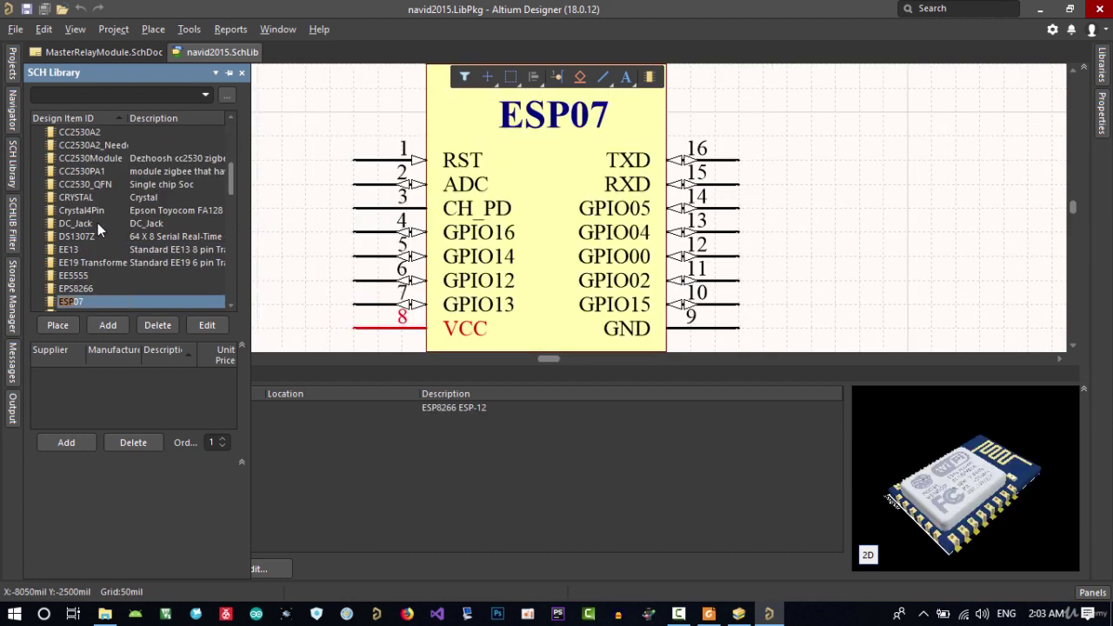
pyautogui.click(446, 410)
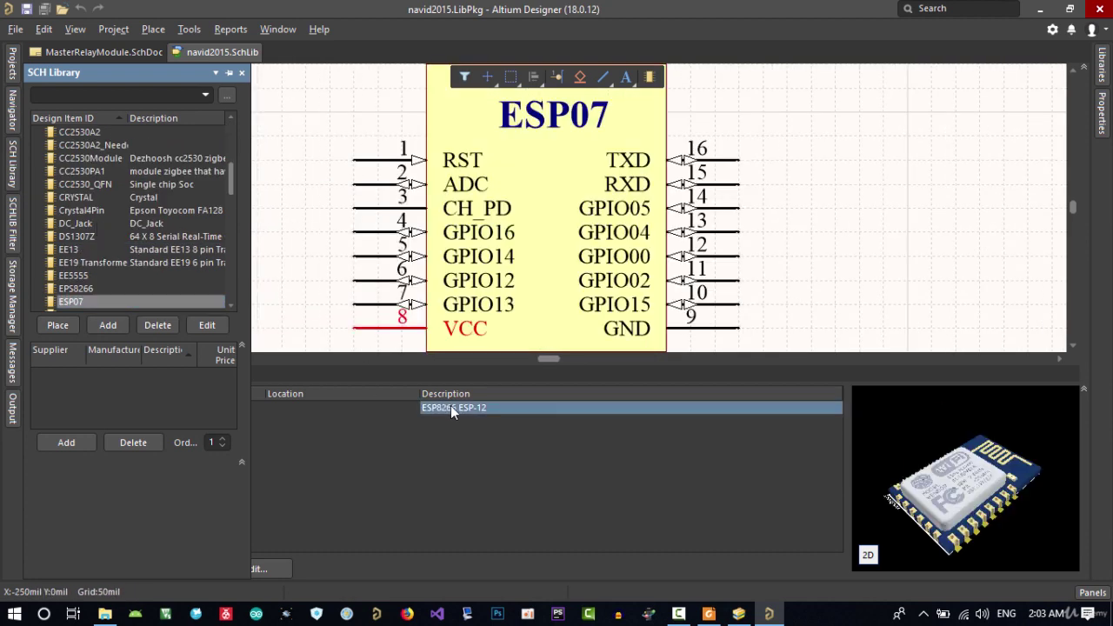
pyautogui.click(80, 407)
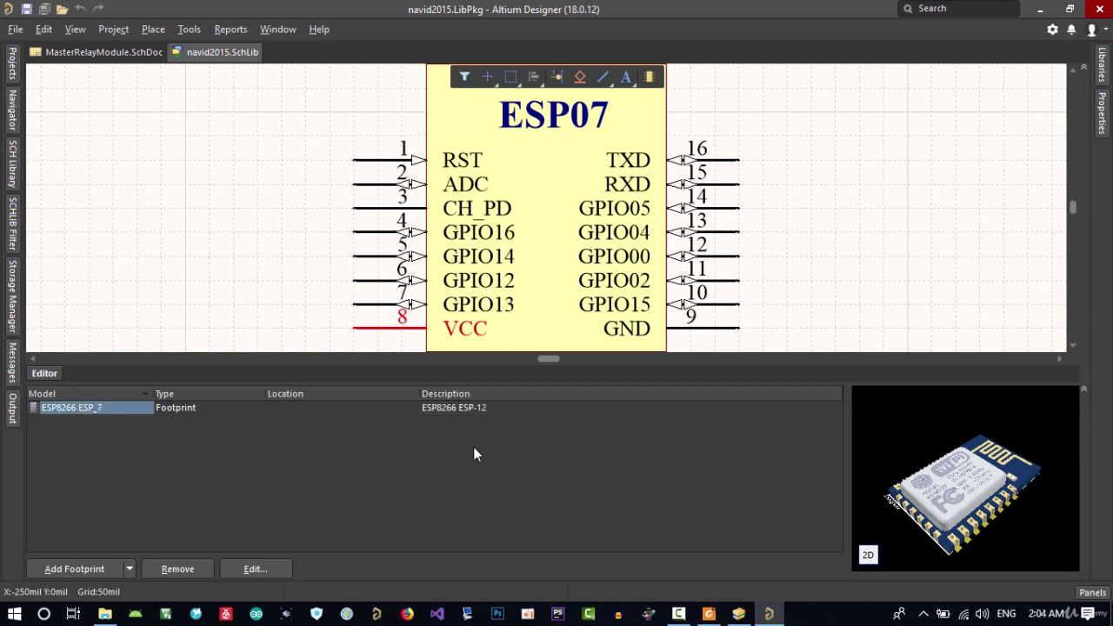
pyautogui.click(109, 569)
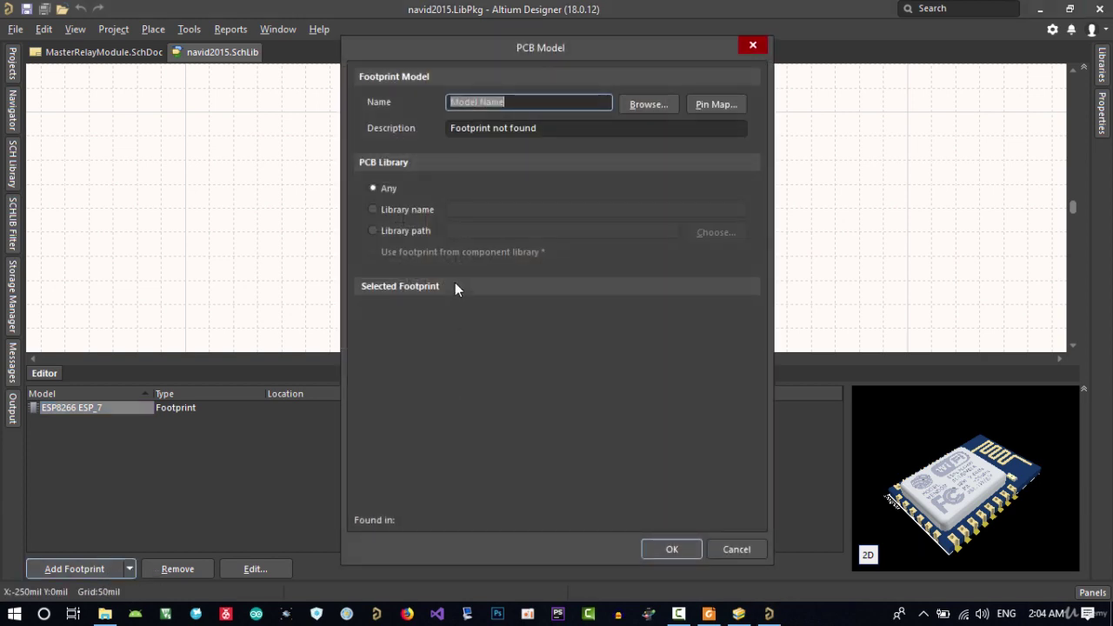
pyautogui.click(648, 104)
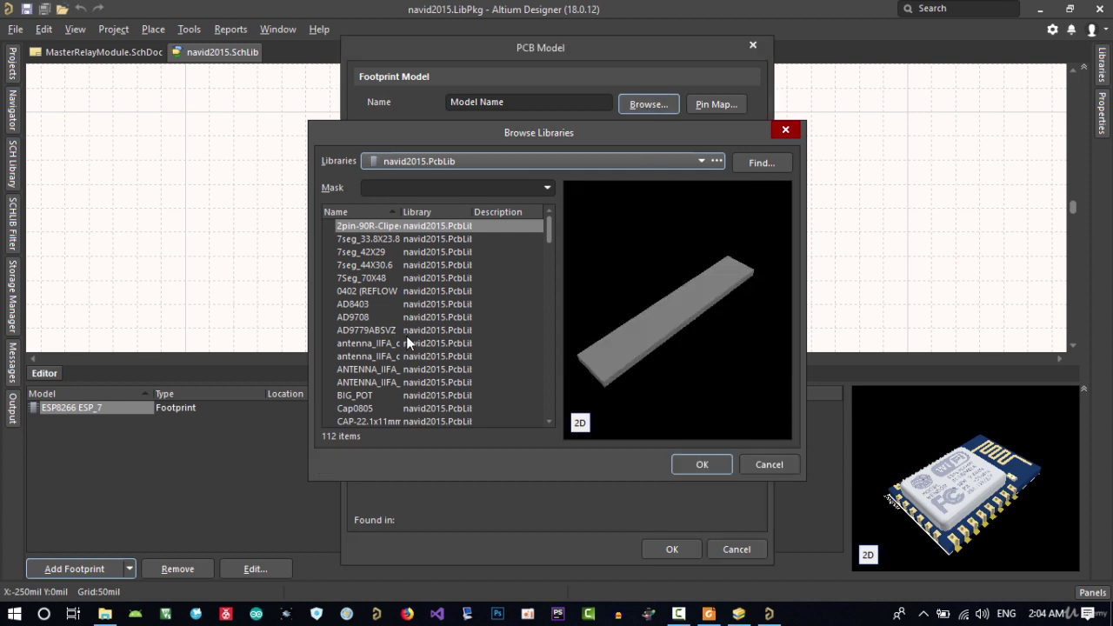
pyautogui.click(365, 304)
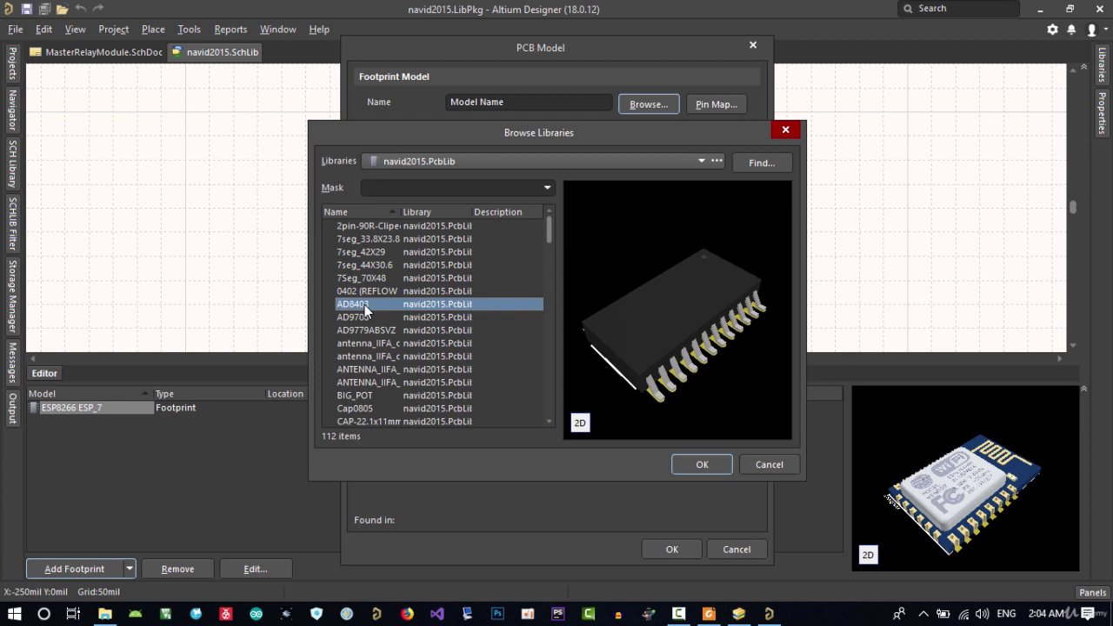
pyautogui.write('es')
pyautogui.scroll(-1, 433, 363)
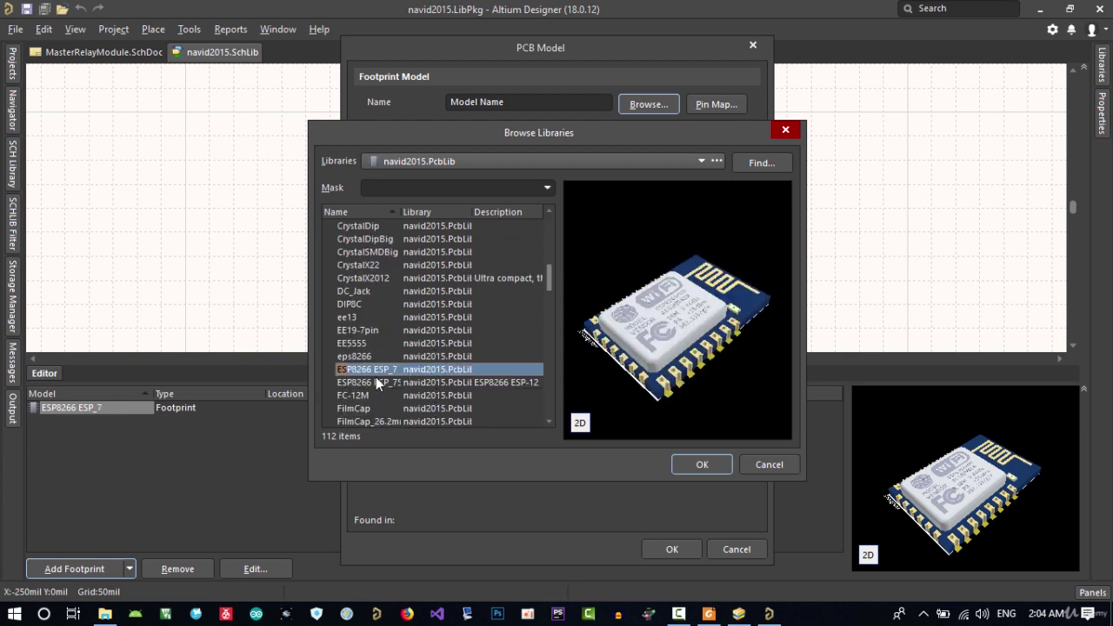
pyautogui.click(387, 381)
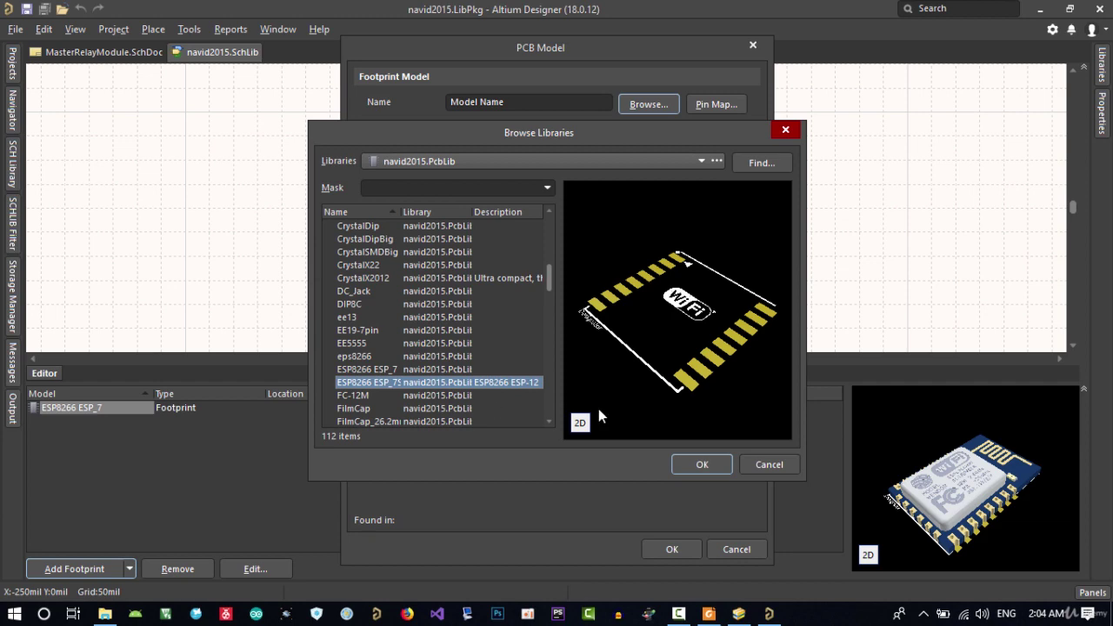
pyautogui.click(701, 464)
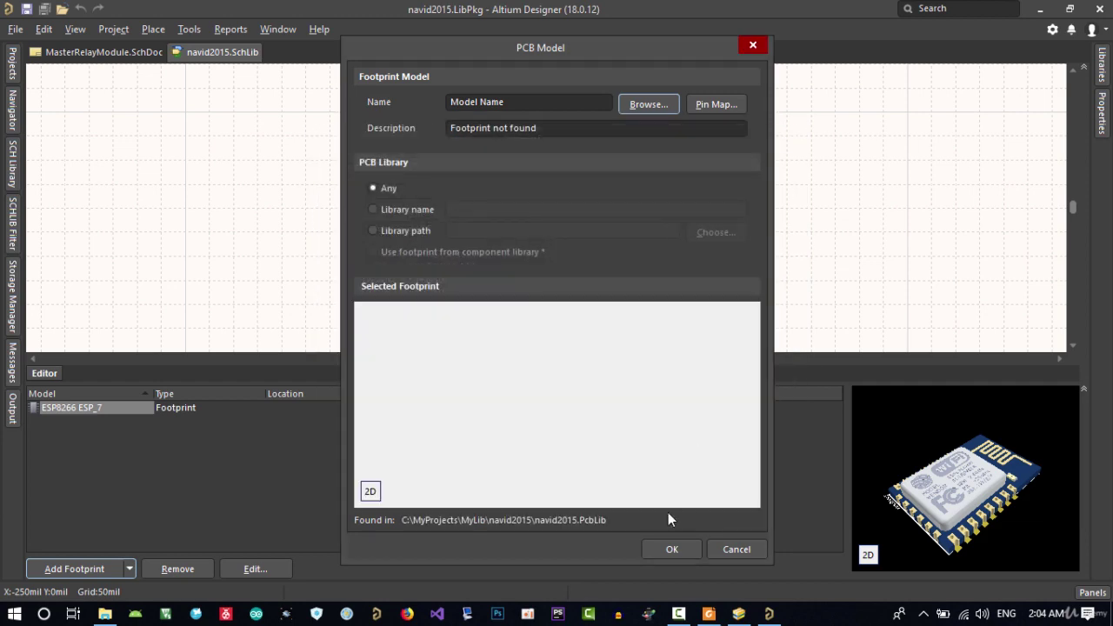
pyautogui.click(668, 548)
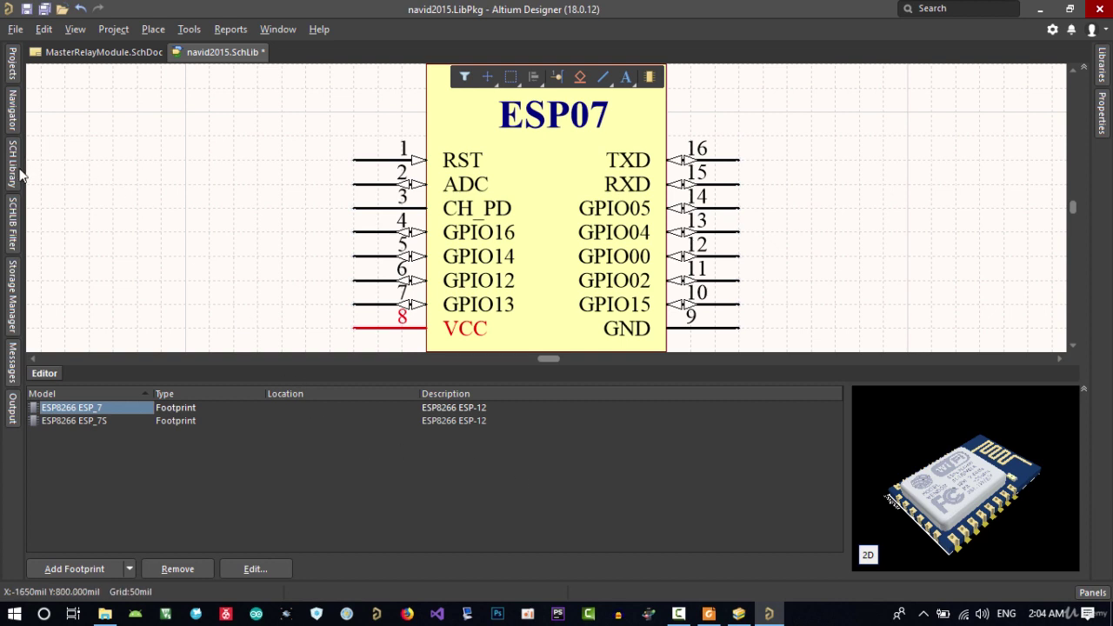
# Save the edited schematic library and recompile the navid2015.LibPkg integrated library
pyautogui.click(14, 70)
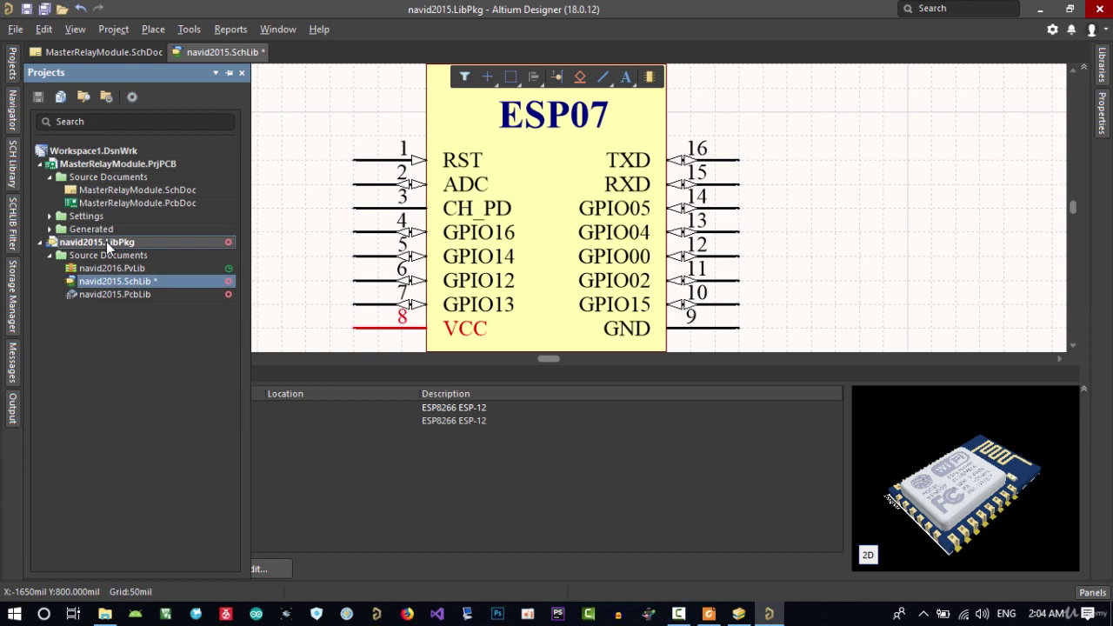
pyautogui.rightClick(106, 241)
pyautogui.click(99, 336)
pyautogui.click(16, 28)
pyautogui.click(78, 231)
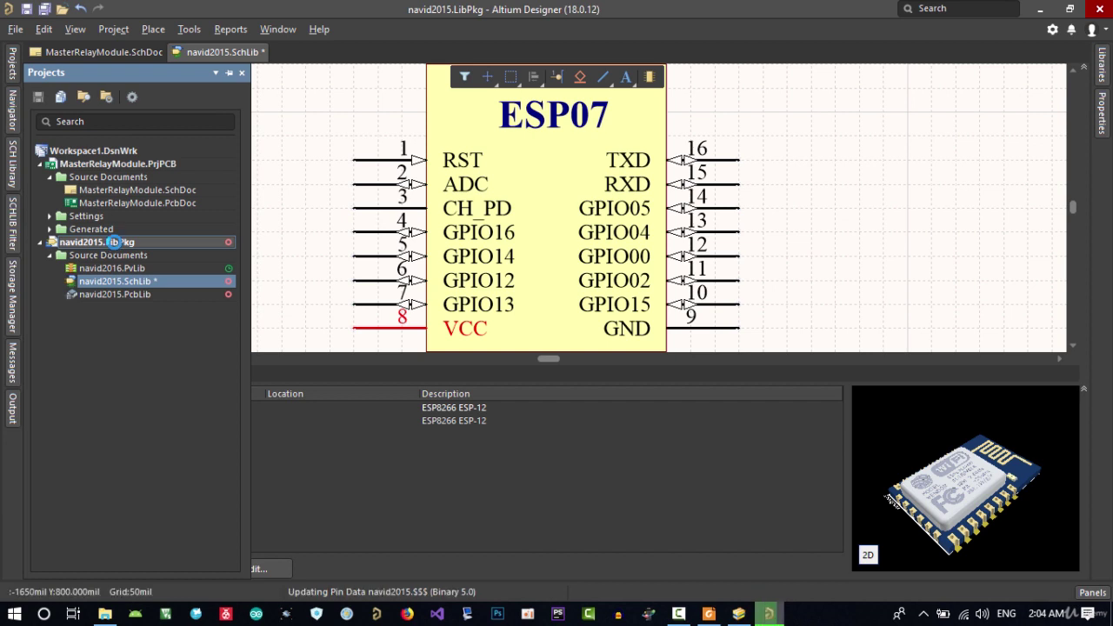
pyautogui.rightClick(112, 243)
pyautogui.click(141, 253)
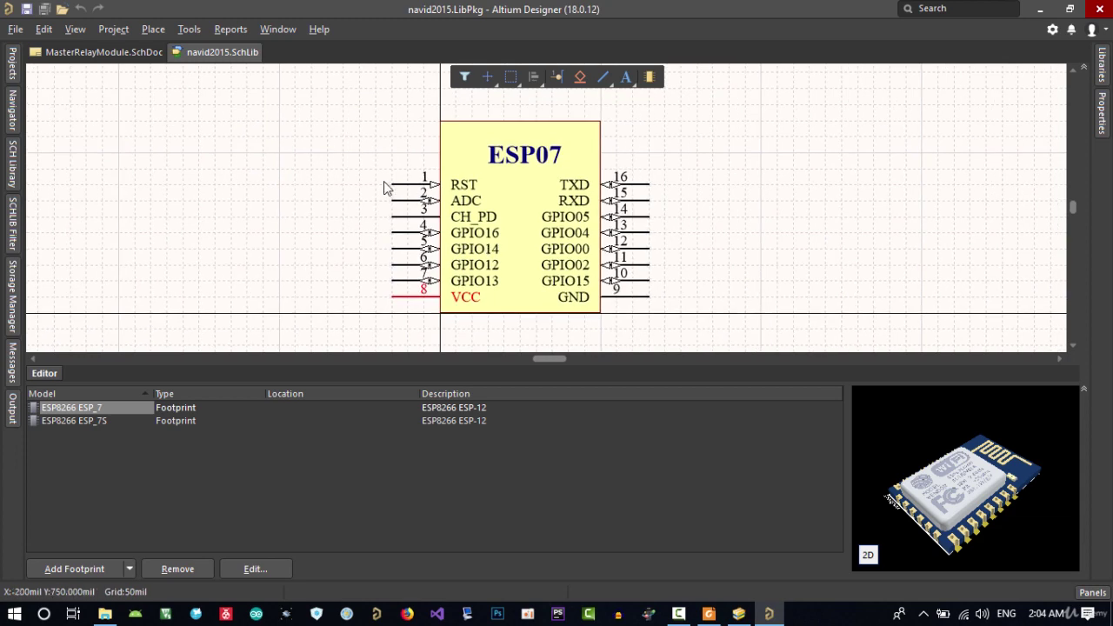
# Examine the footprint models assigned to the ESP07 component U3 in MasterRelayModule.SchDoc, including the 3D preview
pyautogui.click(89, 53)
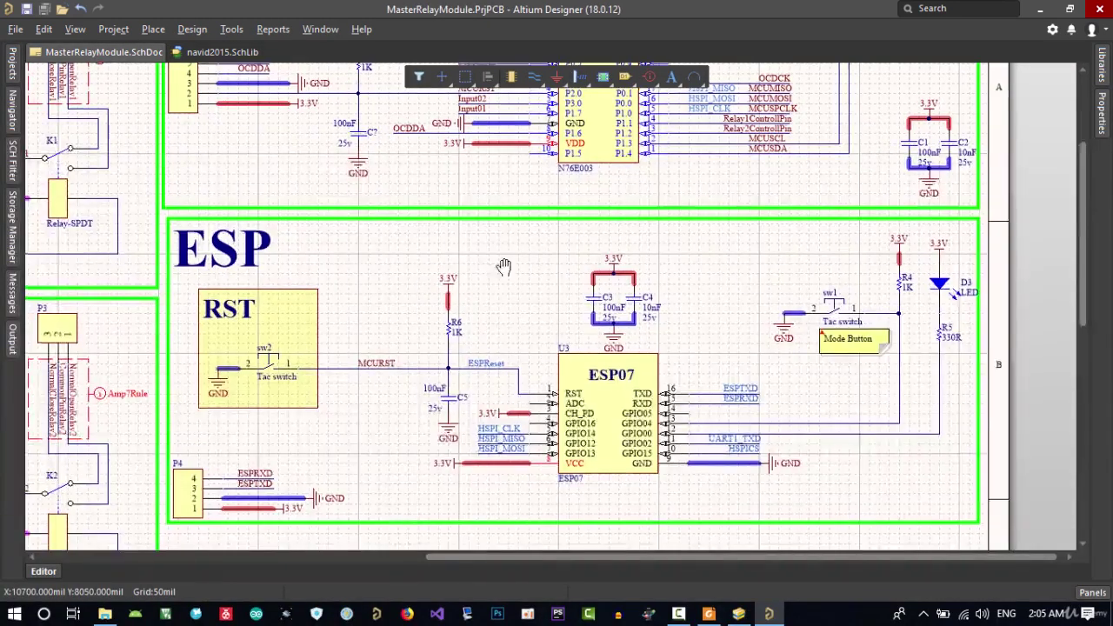
pyautogui.moveTo(505, 267); pyautogui.dragTo(416, 233, button='right')
pyautogui.click(524, 375)
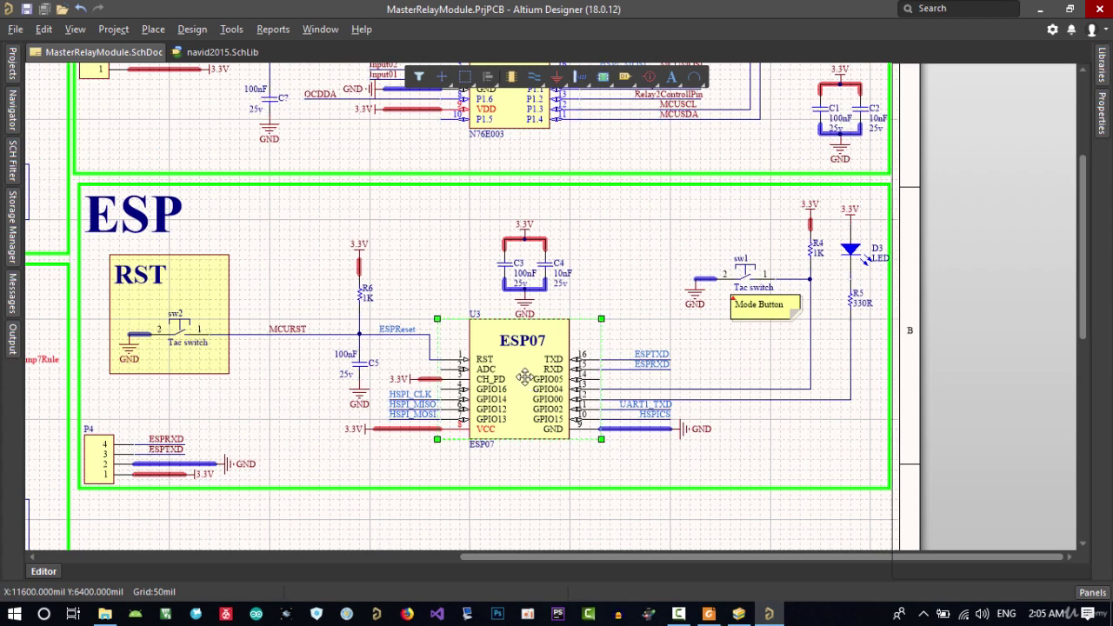
pyautogui.doubleClick(524, 376)
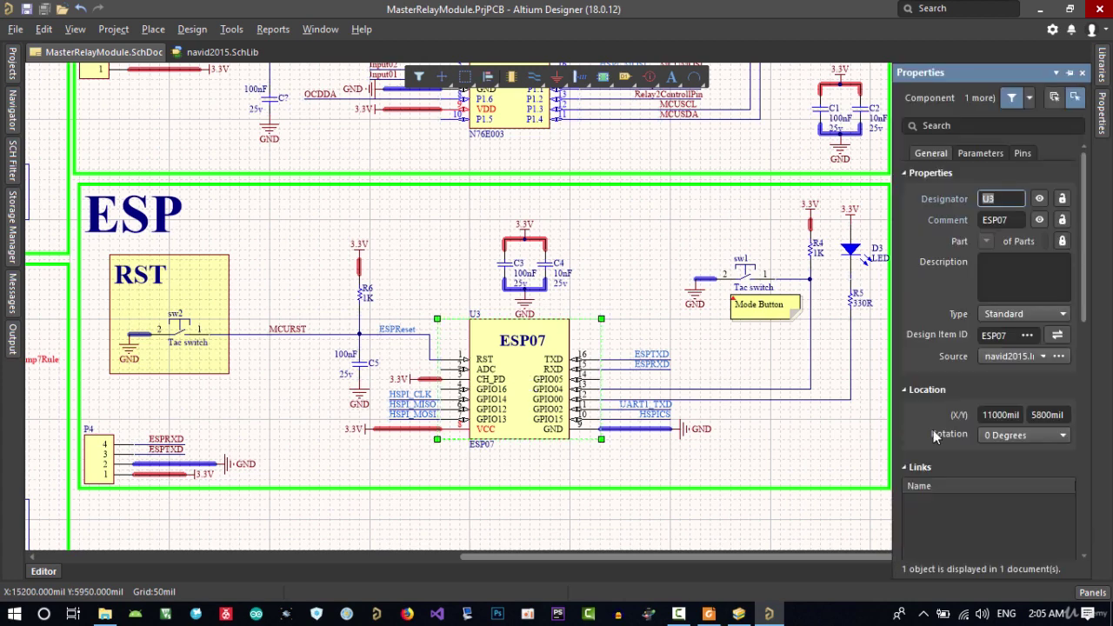
pyautogui.moveTo(893, 396); pyautogui.dragTo(768, 393)
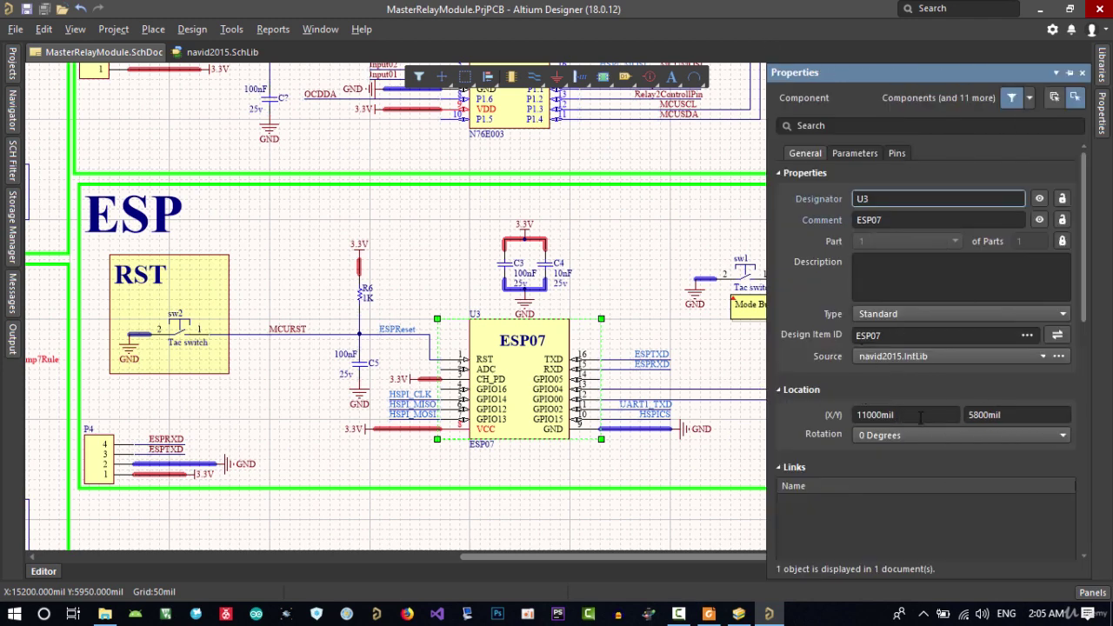
pyautogui.scroll(-3, 821, 431)
pyautogui.scroll(-3, 823, 438)
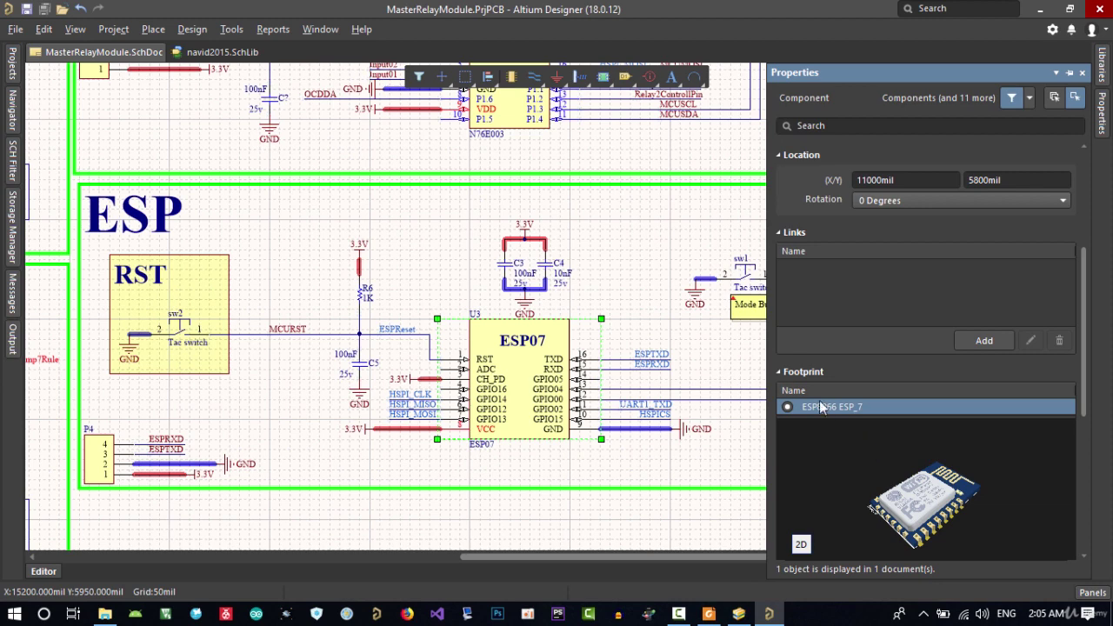
pyautogui.click(780, 373)
pyautogui.click(782, 373)
pyautogui.scroll(-1, 817, 432)
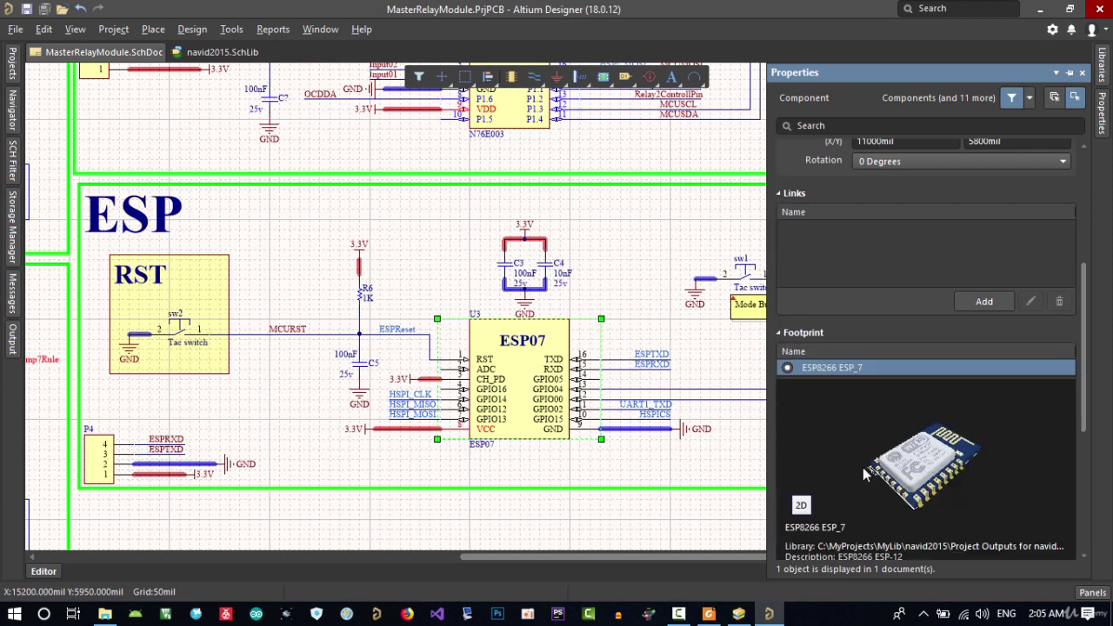
pyautogui.moveTo(955, 474); pyautogui.dragTo(908, 436)
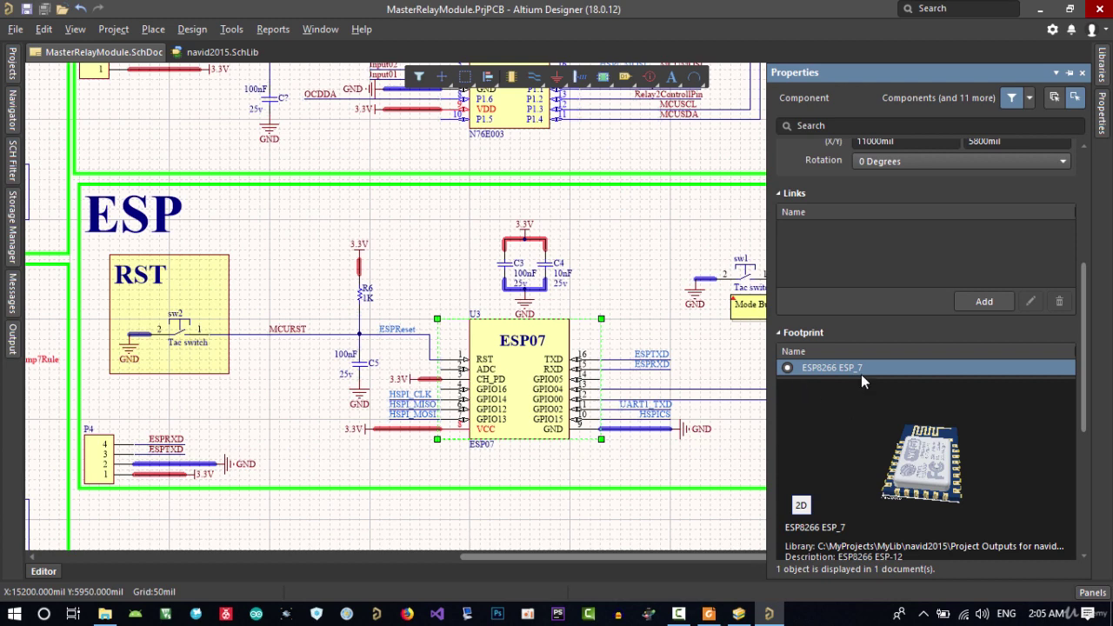
# Find ESP07 in the navid2015.IntLib library and compare the previews of its ESP8266 ESP_7 and ESP_7S footprints
pyautogui.moveTo(620, 177); pyautogui.dragTo(610, 266, button='right')
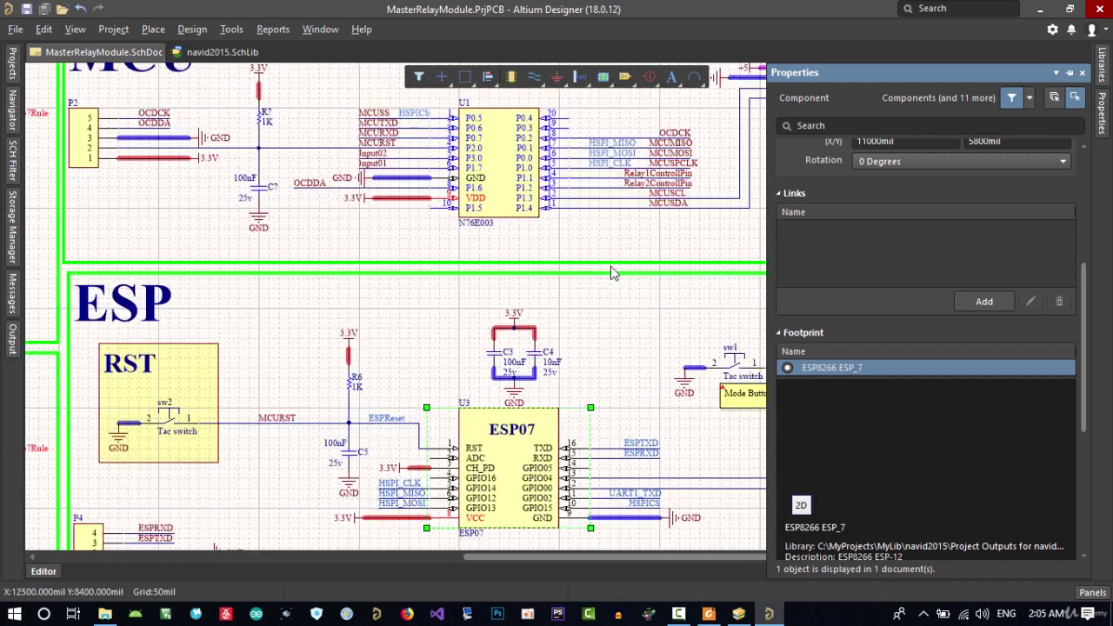
pyautogui.moveTo(647, 325); pyautogui.dragTo(580, 329, button='right')
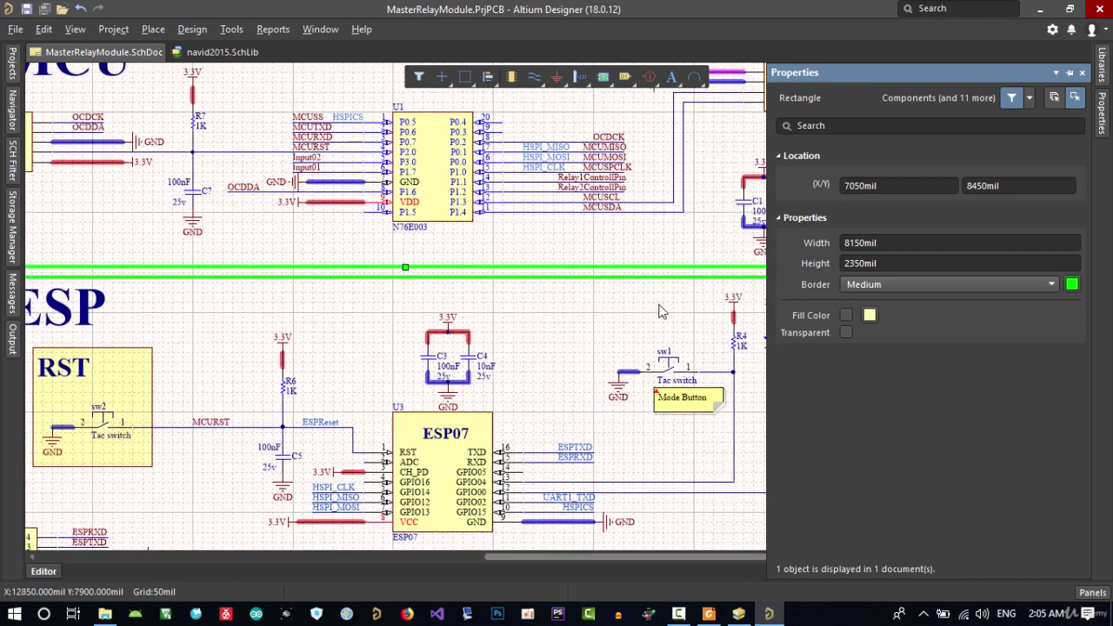
pyautogui.click(1105, 75)
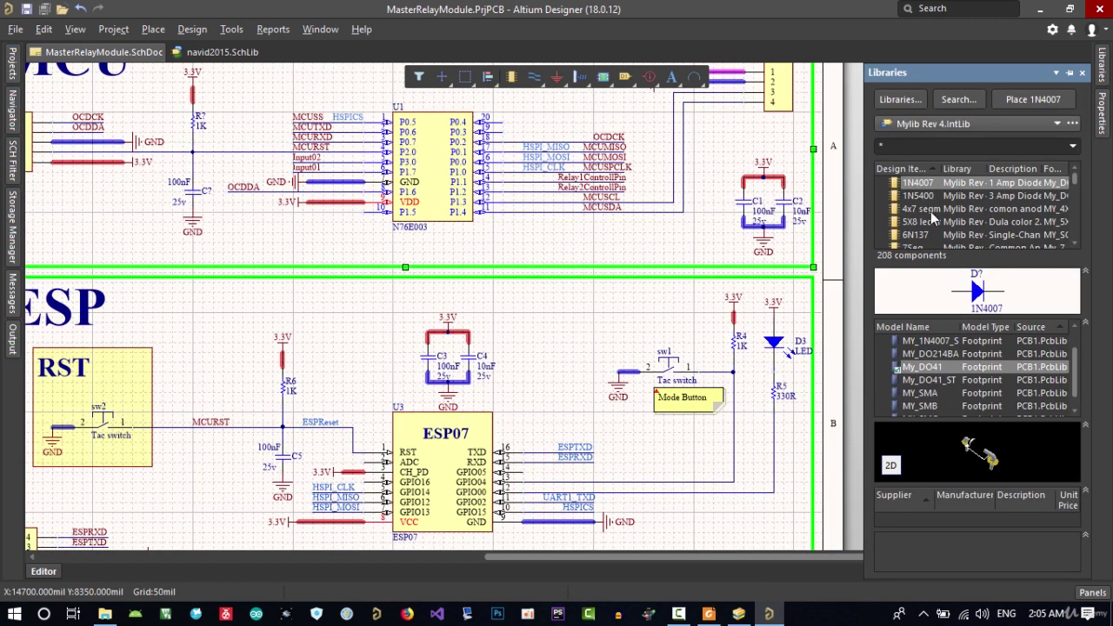
pyautogui.click(946, 124)
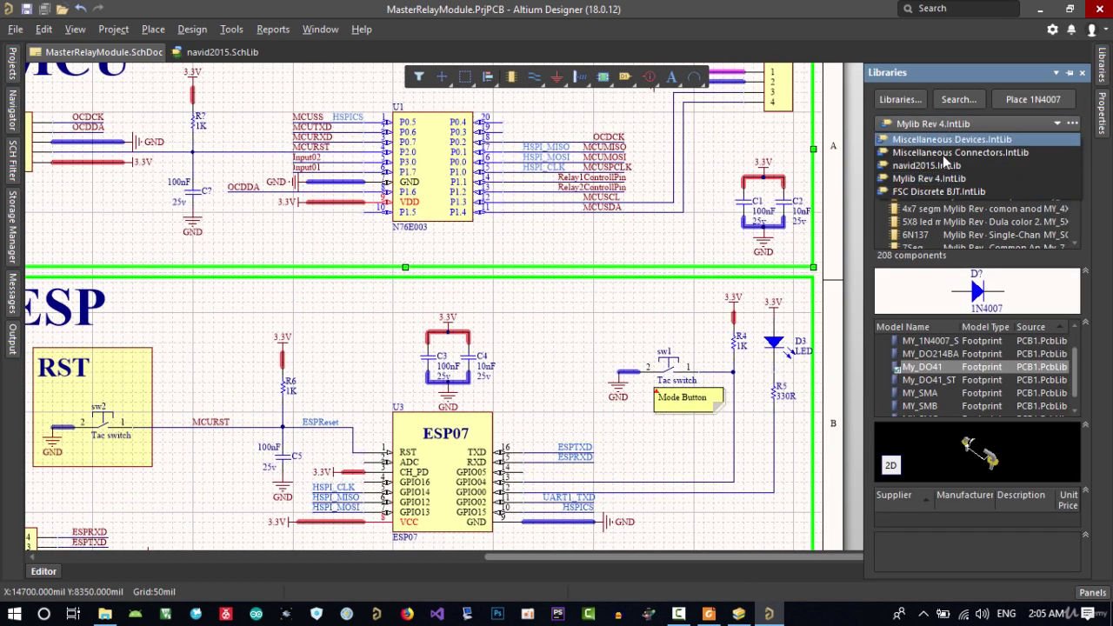
pyautogui.click(948, 168)
pyautogui.click(916, 208)
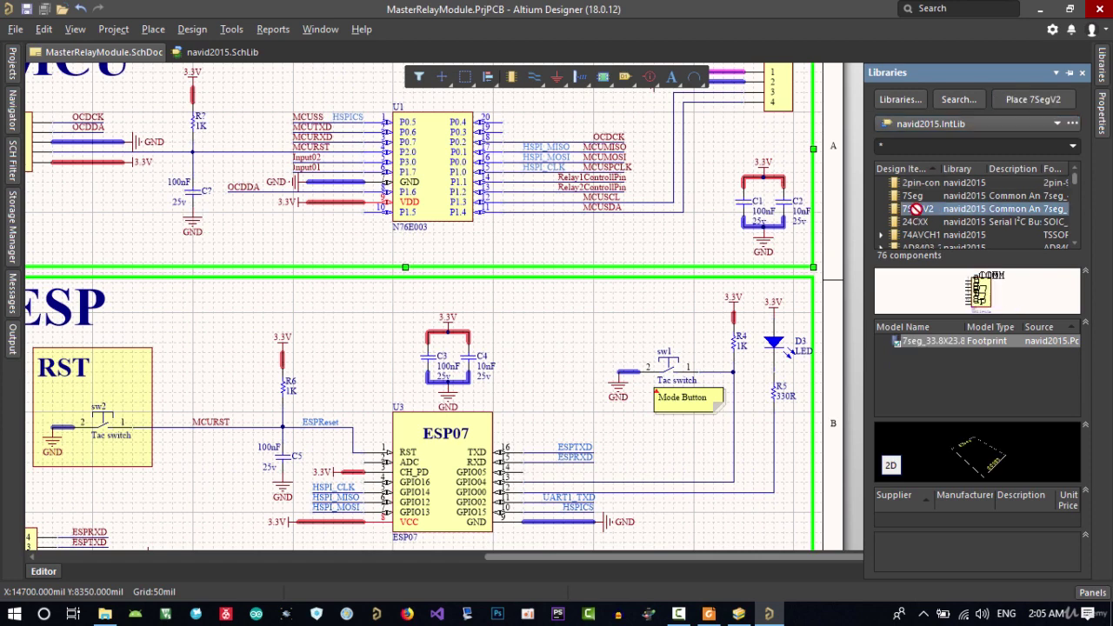
pyautogui.write('esp')
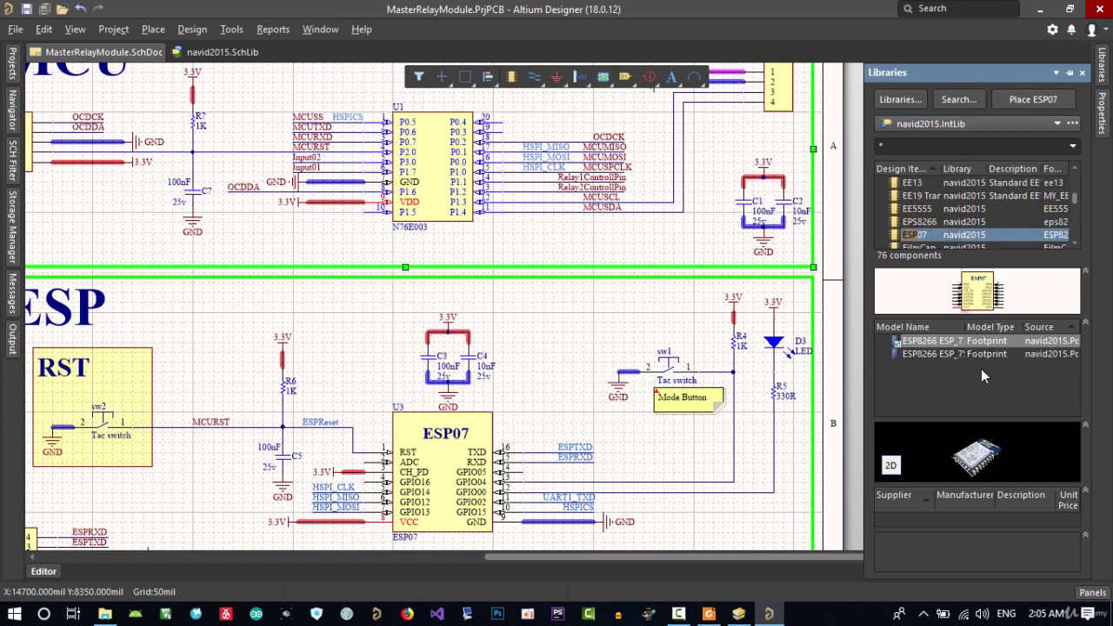
pyautogui.moveTo(965, 327); pyautogui.dragTo(1000, 328)
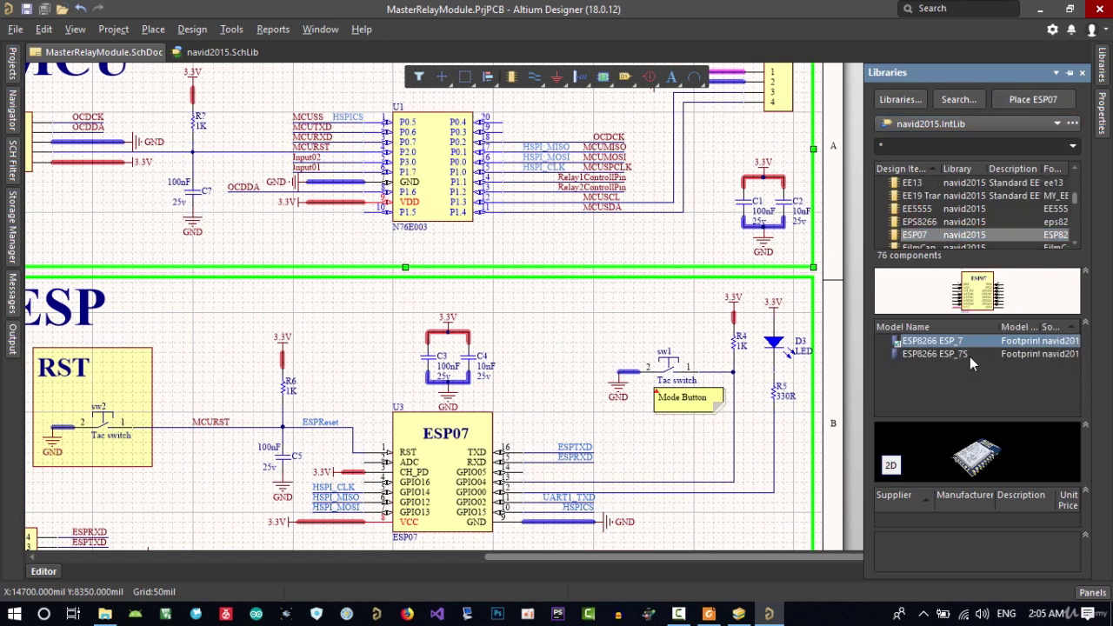
pyautogui.click(964, 355)
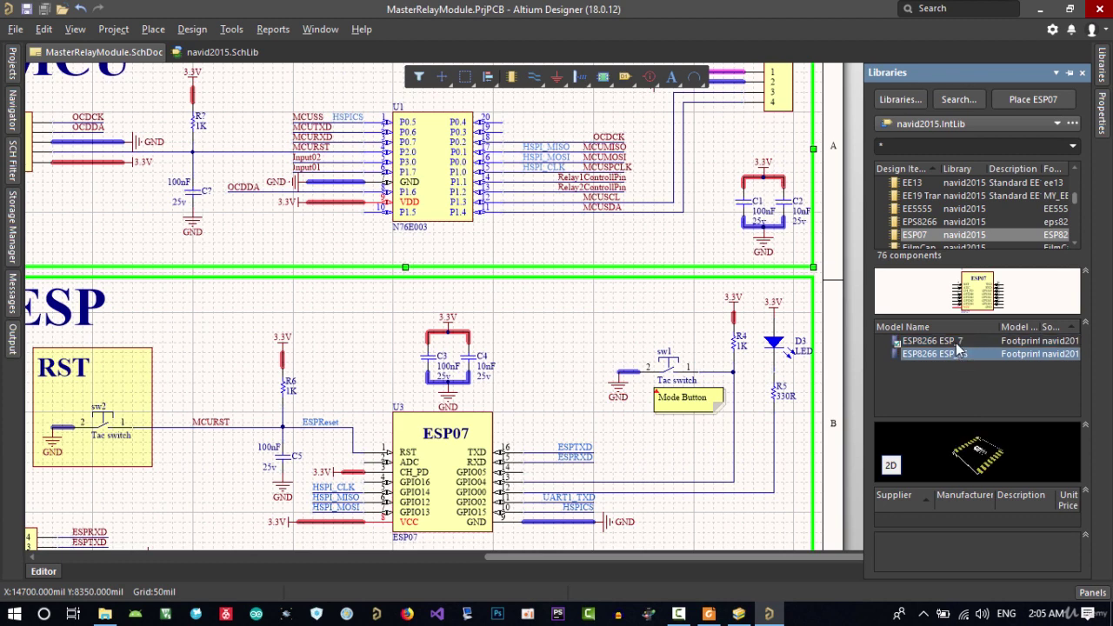
pyautogui.click(957, 344)
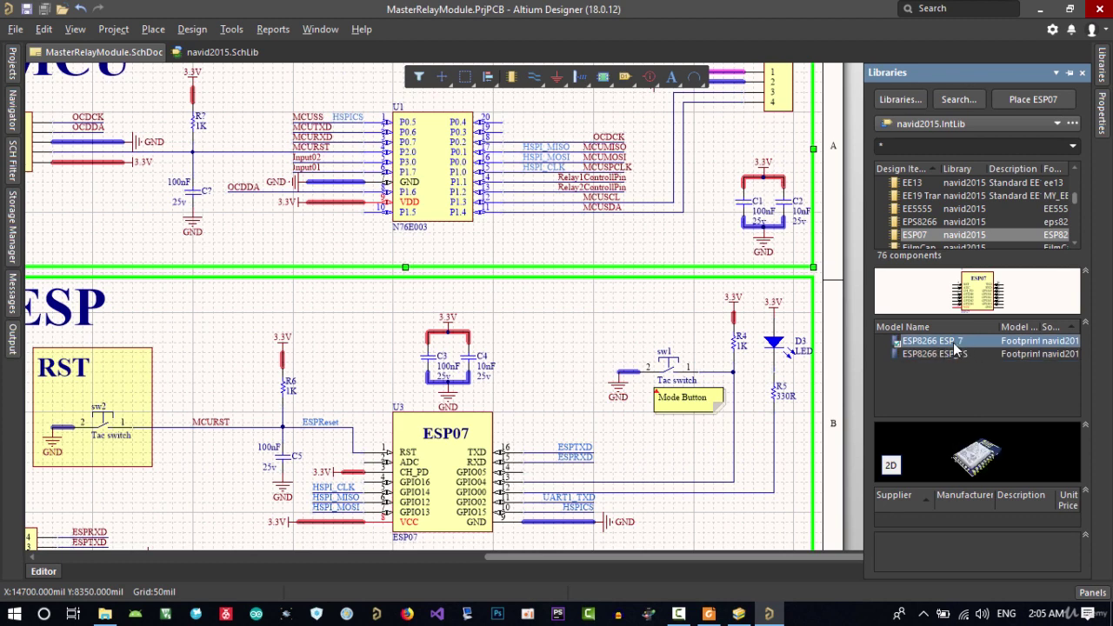
# Update MasterRelayModule.PcbDoc from the schematic, executing all engineering changes except the addition of the MasterRelayModule room
pyautogui.moveTo(645, 469); pyautogui.dragTo(638, 400, button='right')
pyautogui.click(577, 330)
pyautogui.moveTo(578, 340); pyautogui.dragTo(624, 341, button='right')
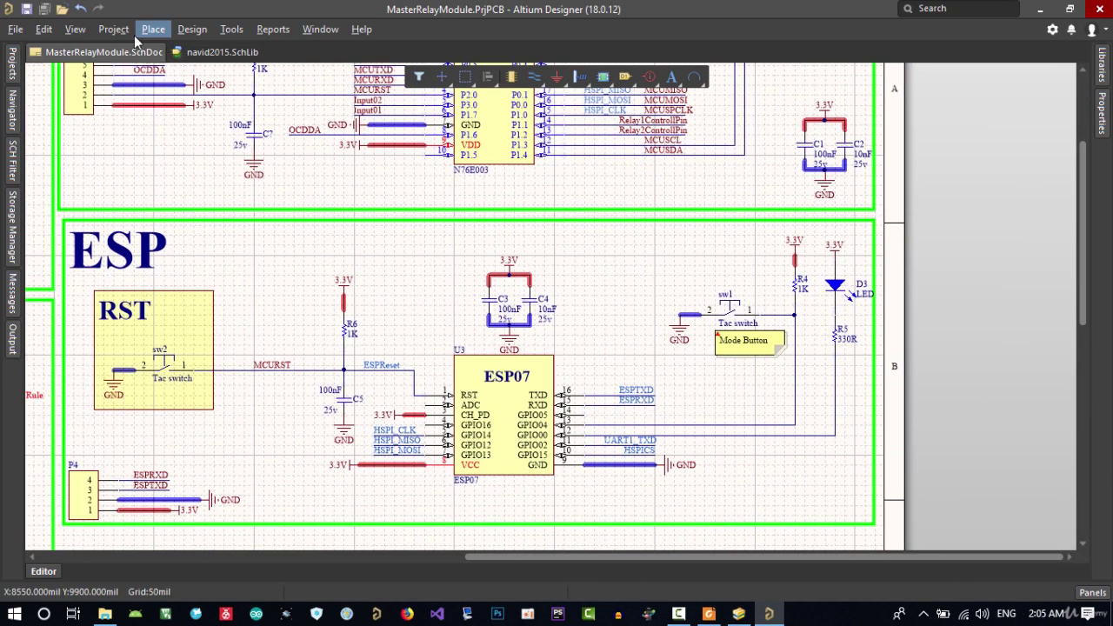
pyautogui.click(192, 31)
pyautogui.click(214, 48)
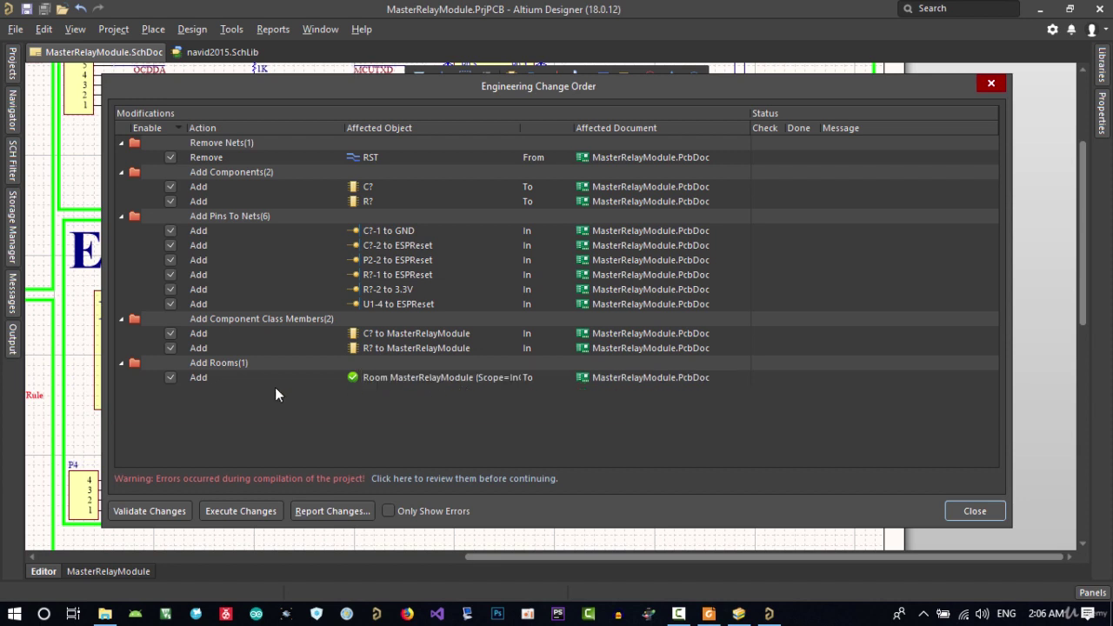
pyautogui.click(171, 377)
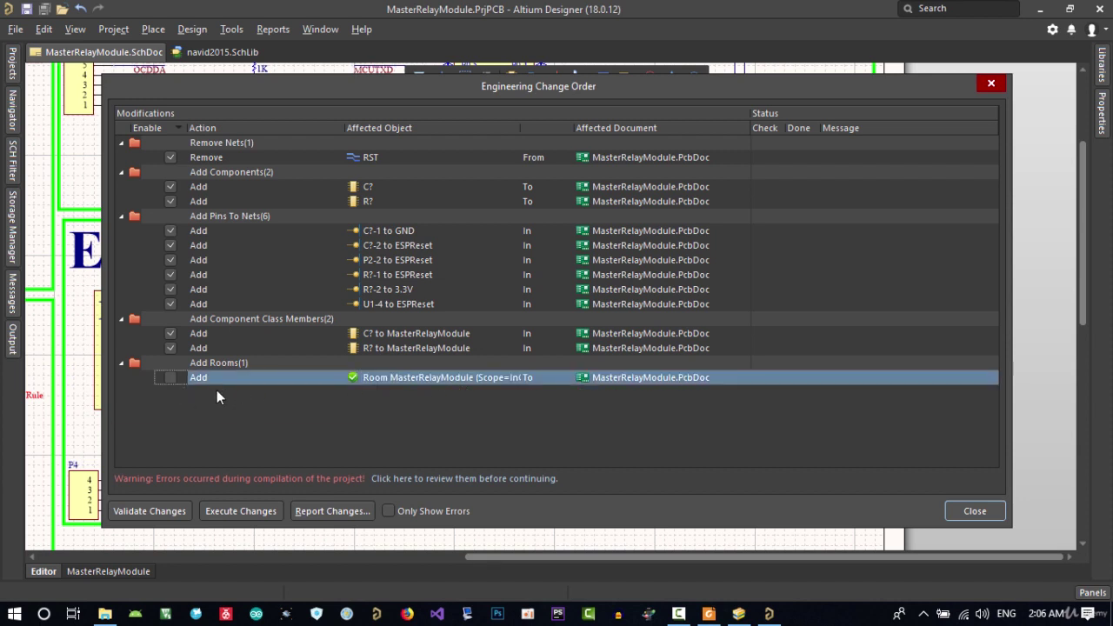
pyautogui.click(252, 511)
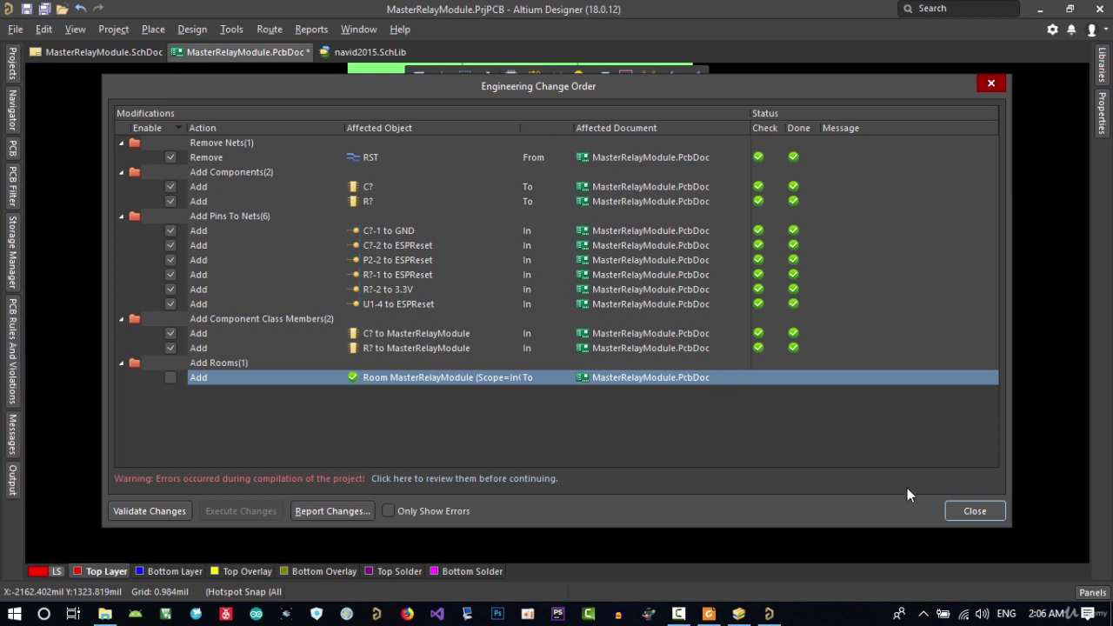
pyautogui.click(972, 510)
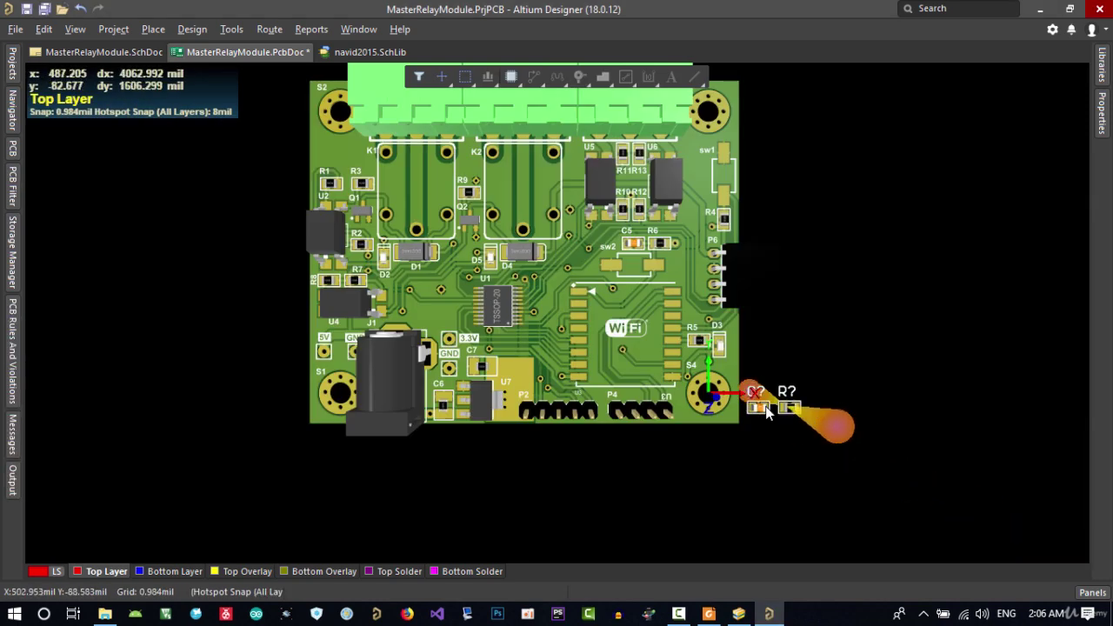
pyautogui.keyDown('ctrl'); pyautogui.scroll(3, 769, 414); pyautogui.keyUp('ctrl')
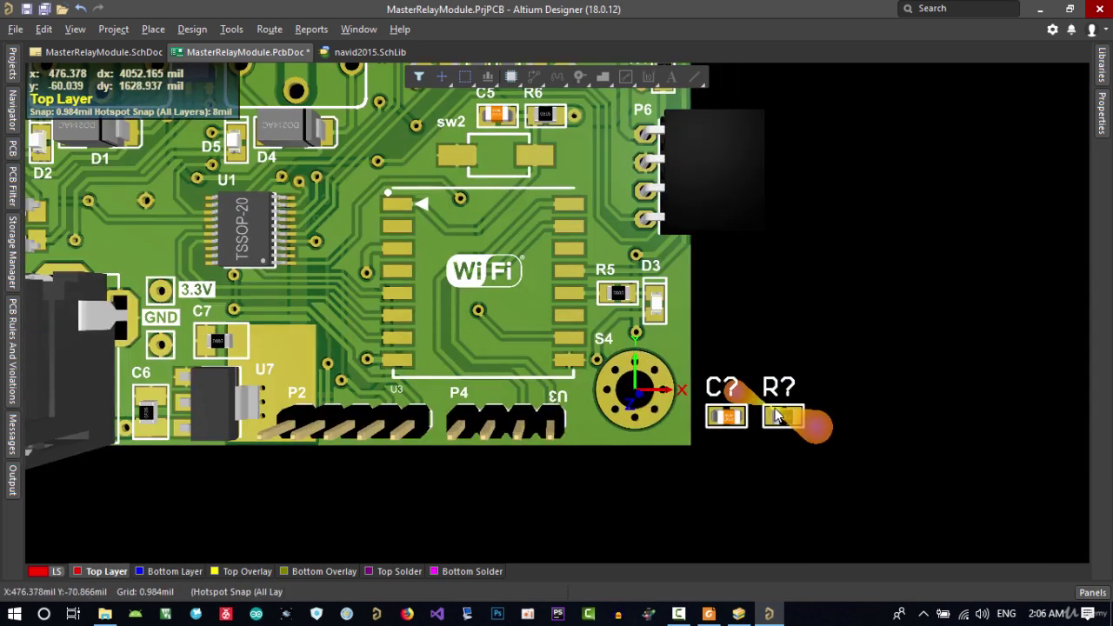
# Show the relay module board in its 2D layout and shelve its three polygon pours
pyautogui.keyDown('ctrl'); pyautogui.scroll(-4, 776, 416); pyautogui.keyUp('ctrl')
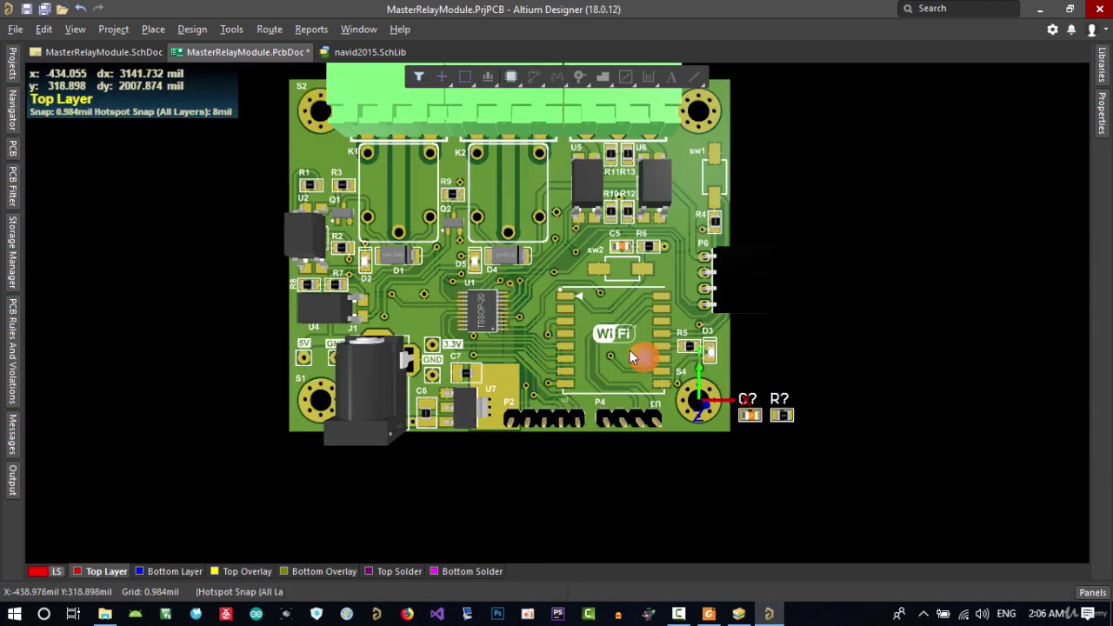
pyautogui.press('2')
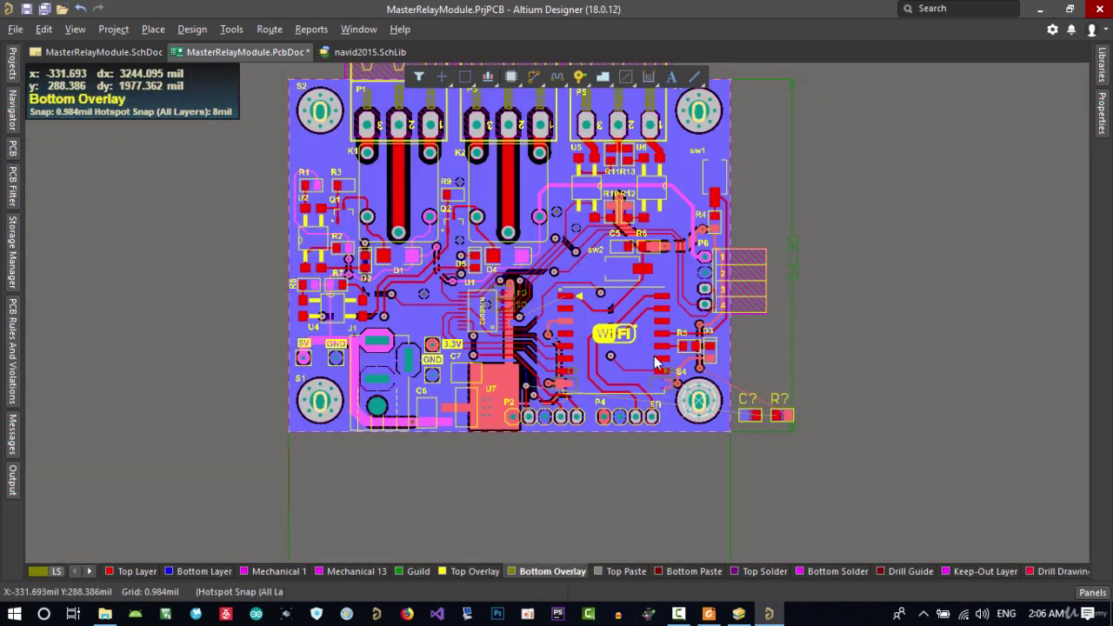
pyautogui.moveTo(513, 189); pyautogui.dragTo(488, 231, button='right')
pyautogui.click(233, 30)
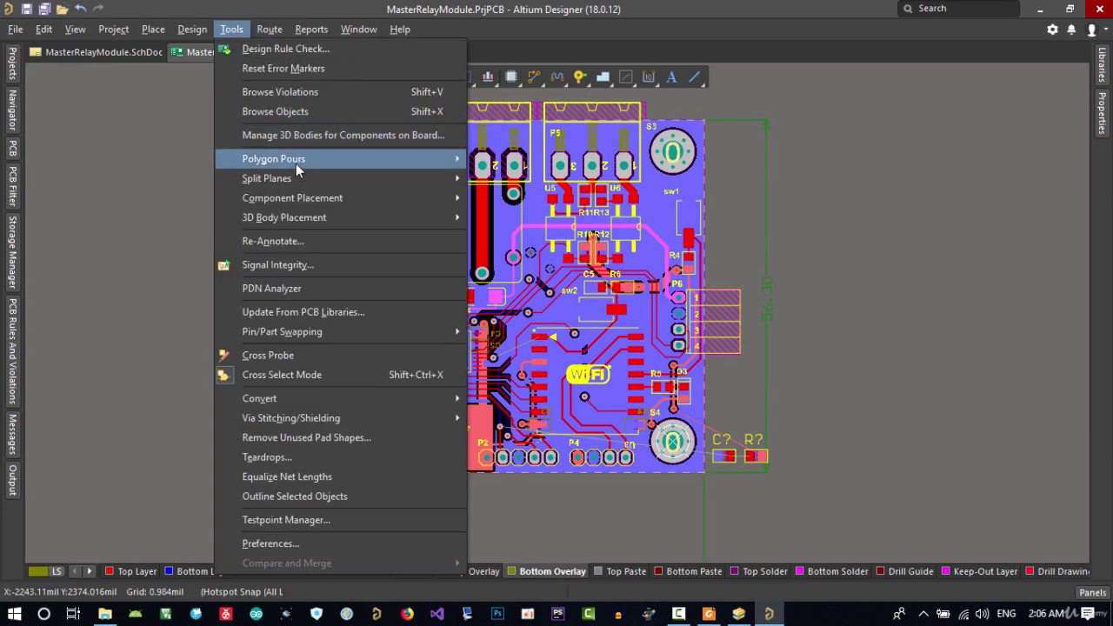
pyautogui.moveTo(352, 166)
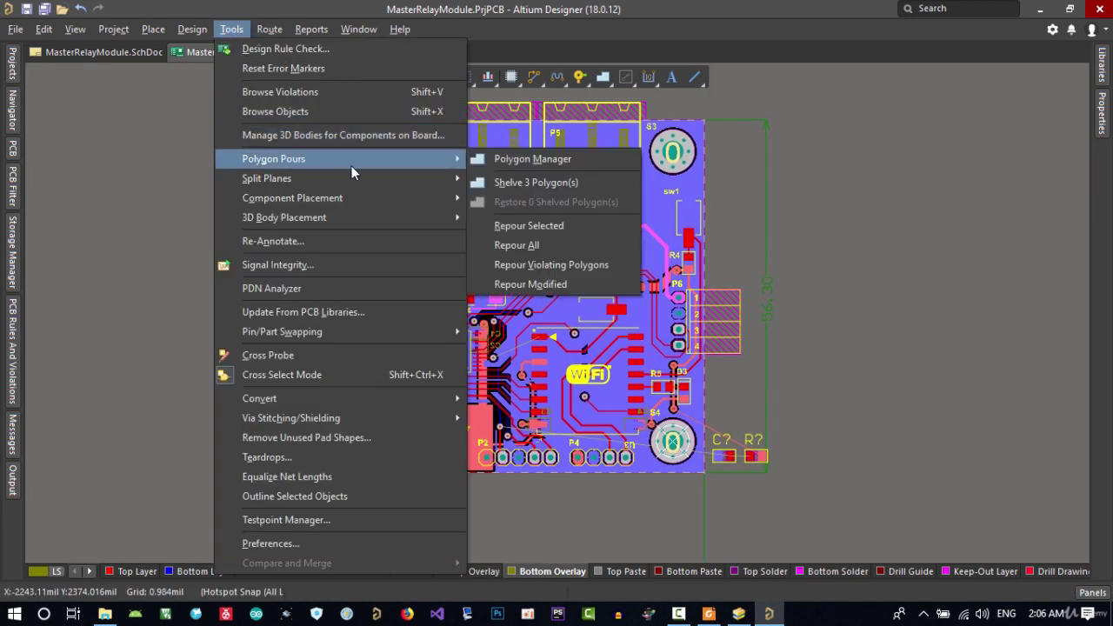
pyautogui.click(536, 182)
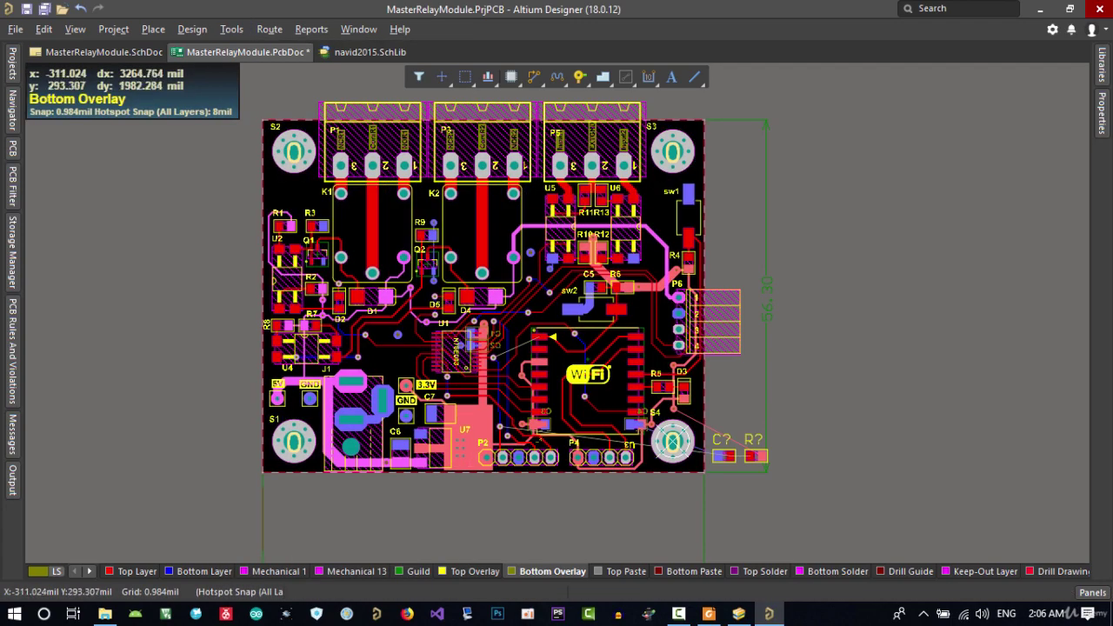
# Delete the U3 ESP07 WiFi module from the board, leaving its routed tracks in place
pyautogui.keyDown('ctrl'); pyautogui.scroll(3, 623, 393); pyautogui.keyUp('ctrl')
pyautogui.keyDown('ctrl'); pyautogui.scroll(1, 622, 394); pyautogui.keyUp('ctrl')
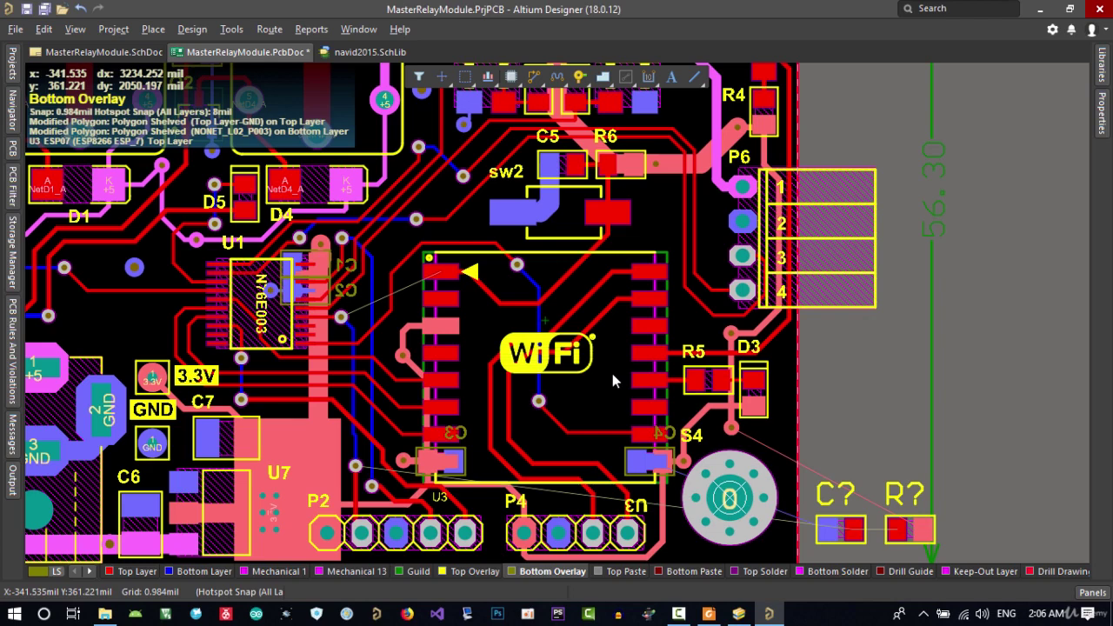
pyautogui.keyDown('ctrl'); pyautogui.scroll(3, 612, 377); pyautogui.keyUp('ctrl')
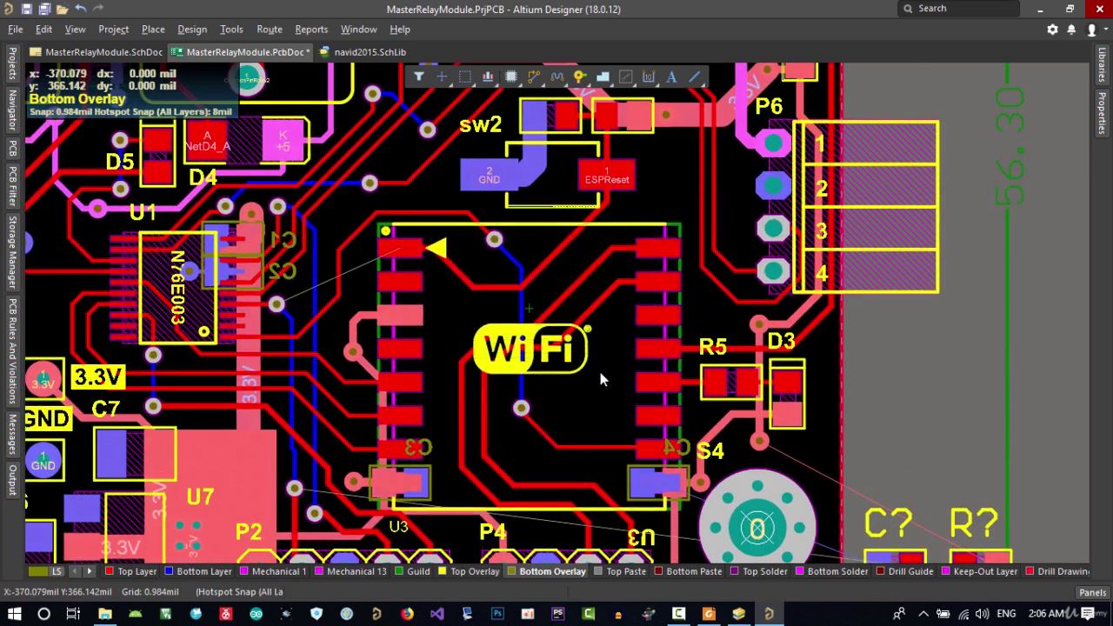
pyautogui.click(600, 373)
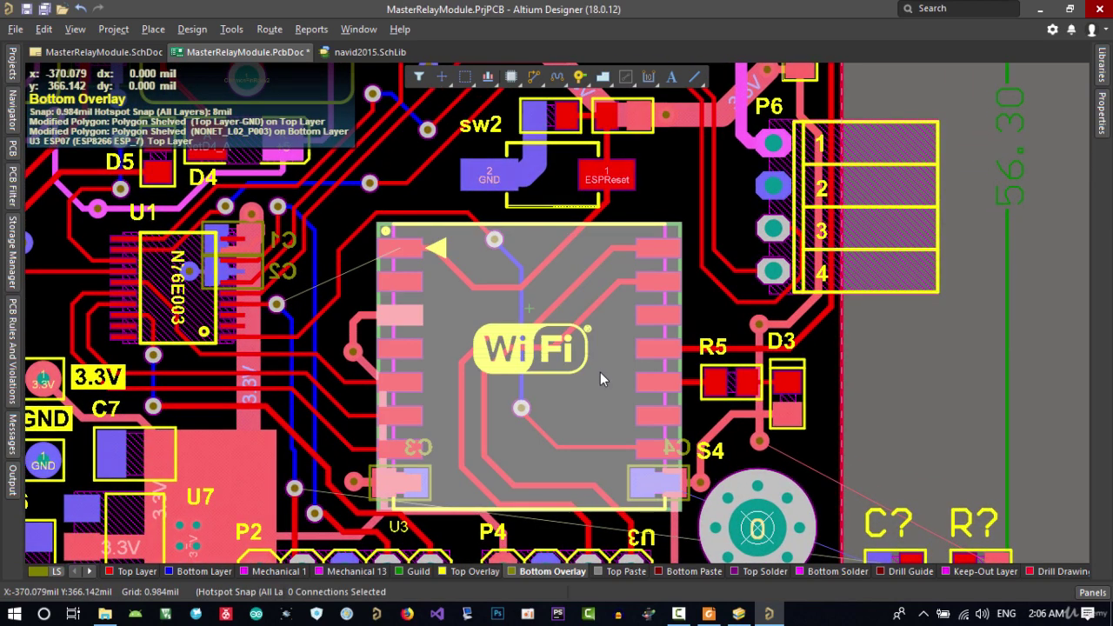
pyautogui.press('Delete')
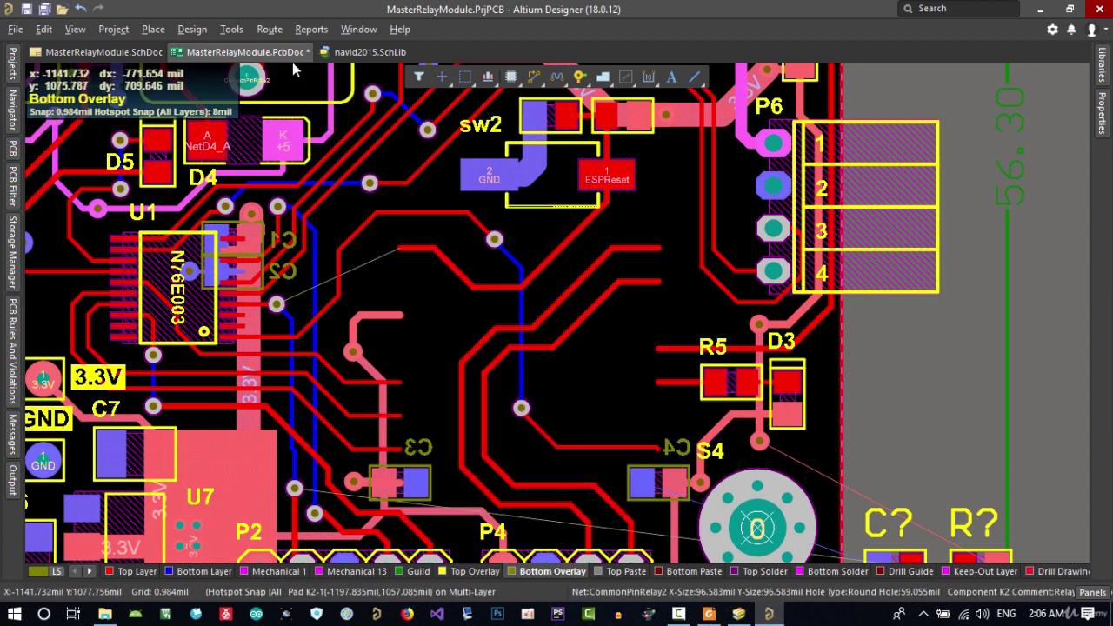
# Update MasterRelayModule.PcbDoc from the schematic to add U3 and its net connections again, excluding the MasterRelayModule room
pyautogui.click(356, 56)
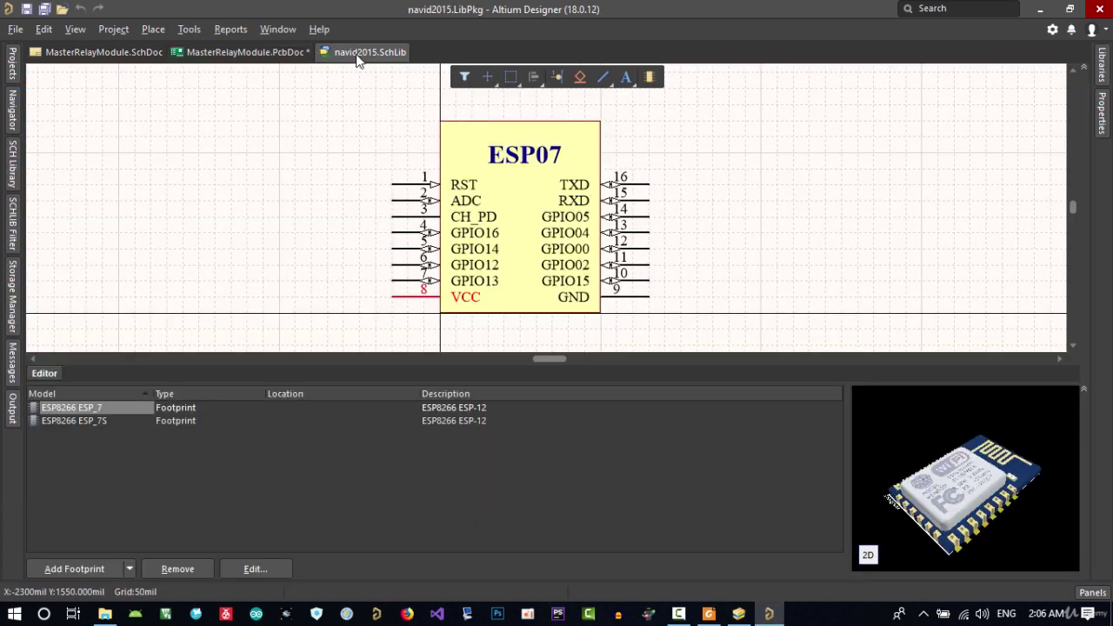
pyautogui.click(120, 54)
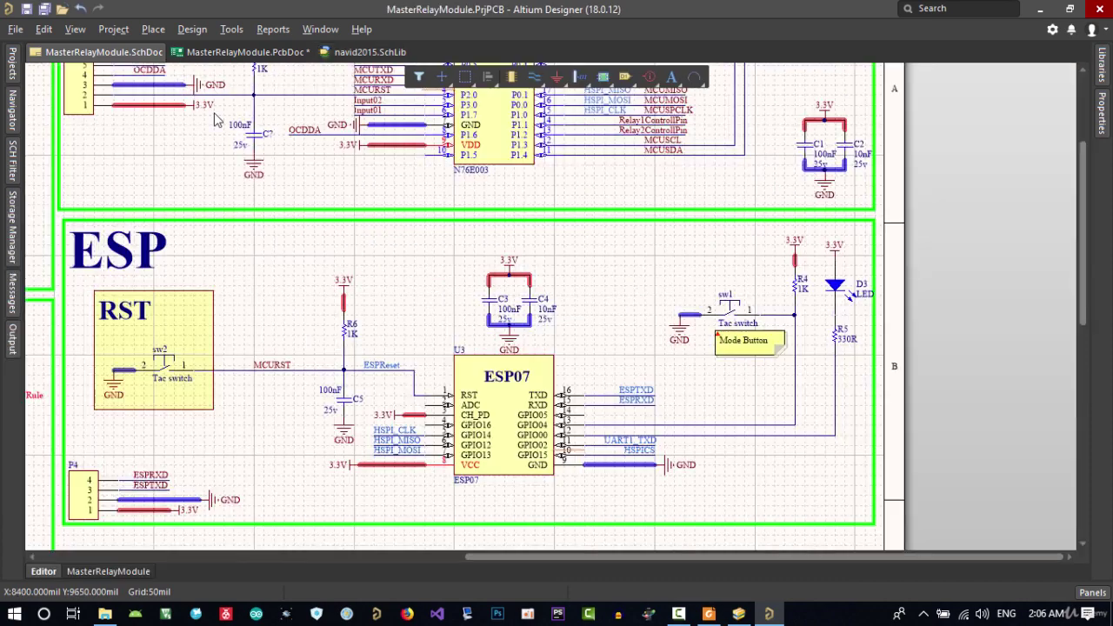
pyautogui.click(192, 29)
pyautogui.click(207, 46)
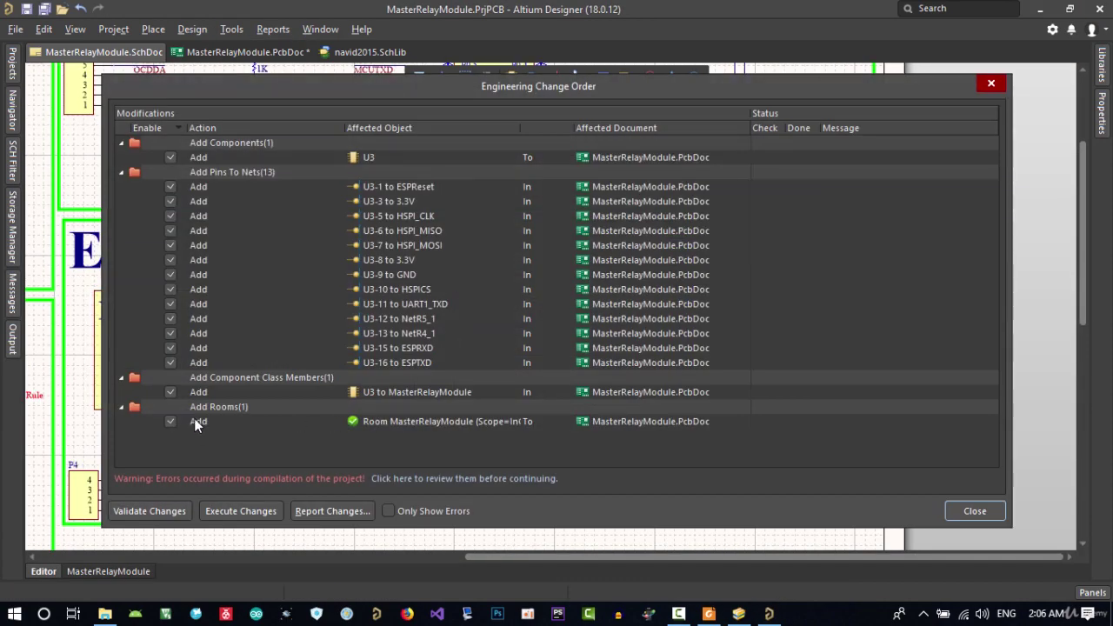
pyautogui.click(171, 422)
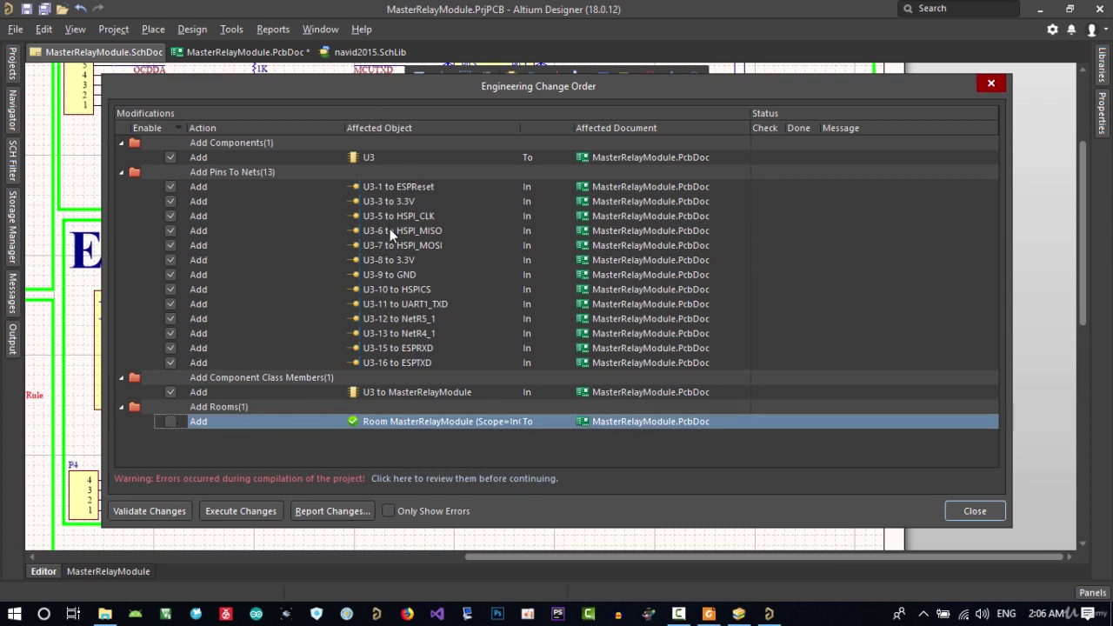
pyautogui.click(249, 511)
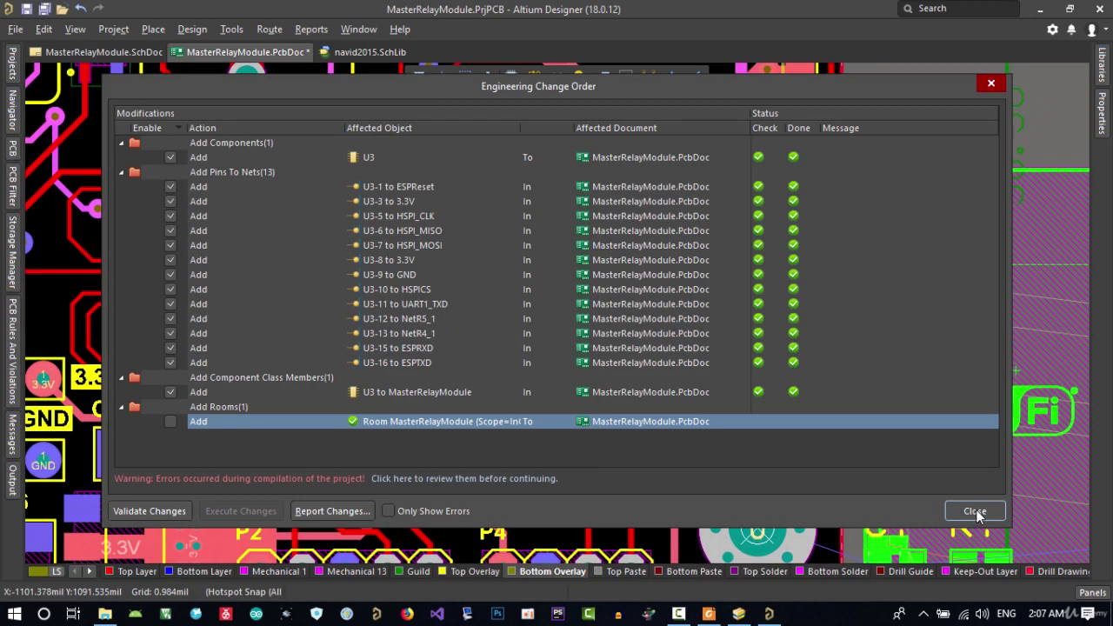
pyautogui.click(975, 510)
# Move the newly added U3 footprint into the empty area beside the board, clear of P6, and rotate it 180 degrees
pyautogui.keyDown('ctrl'); pyautogui.scroll(2, 753, 404); pyautogui.keyUp('ctrl')
pyautogui.keyDown('ctrl'); pyautogui.scroll(-4, 756, 475); pyautogui.keyUp('ctrl')
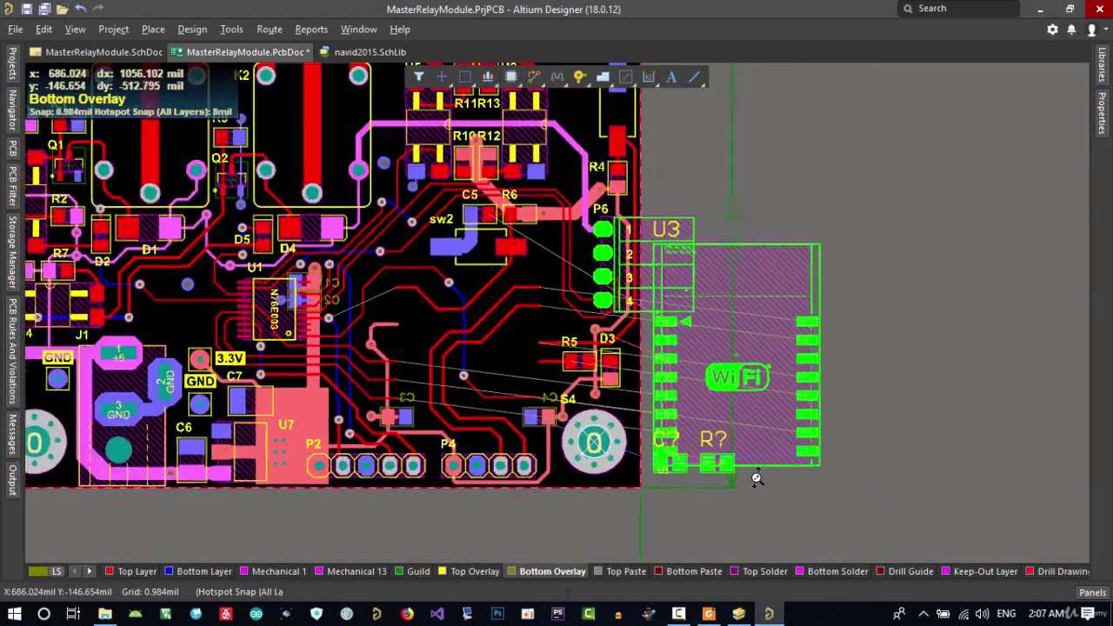
pyautogui.moveTo(783, 448); pyautogui.dragTo(842, 326)
pyautogui.press('space')
pyautogui.press('space')
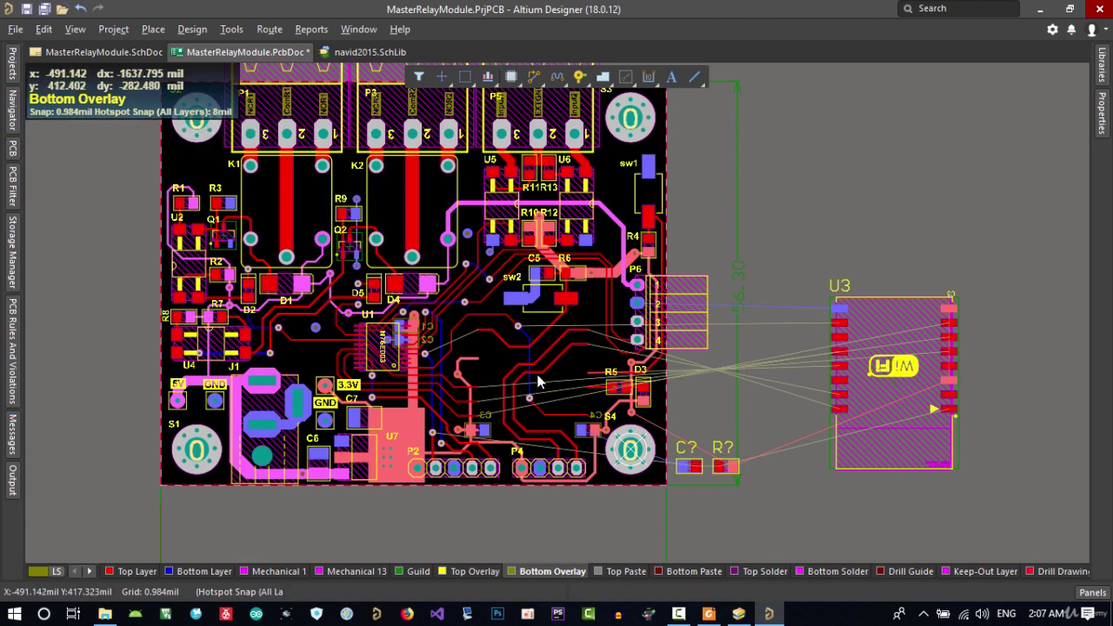
# Save the changes made to MasterRelayModule.PcbDoc
pyautogui.moveTo(563, 373); pyautogui.dragTo(600, 387, button='right')
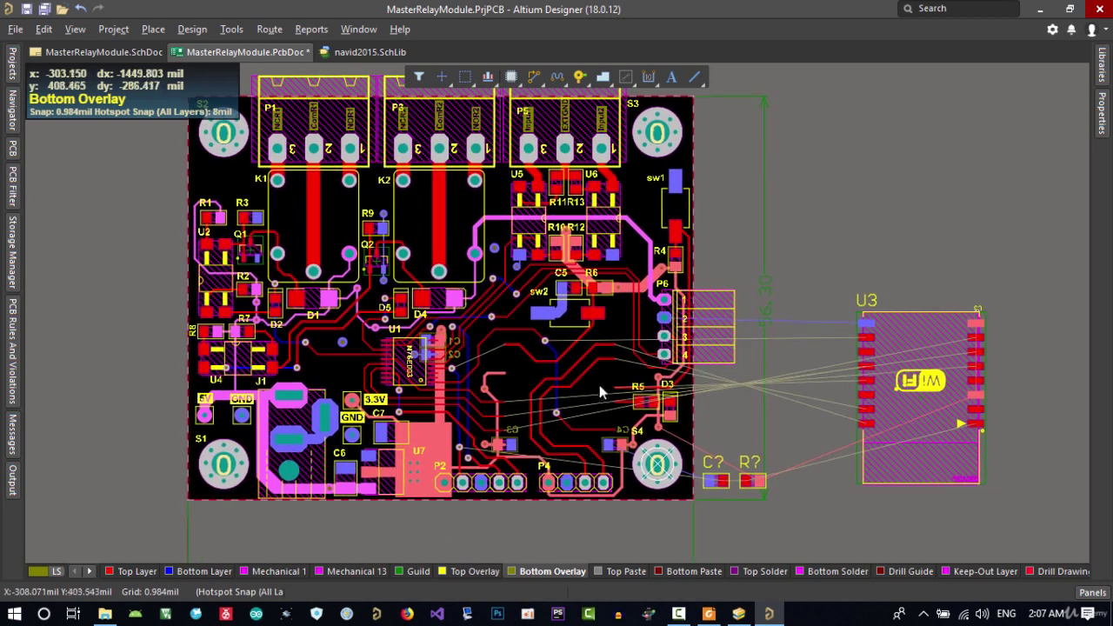
pyautogui.moveTo(548, 361); pyautogui.dragTo(608, 360, button='right')
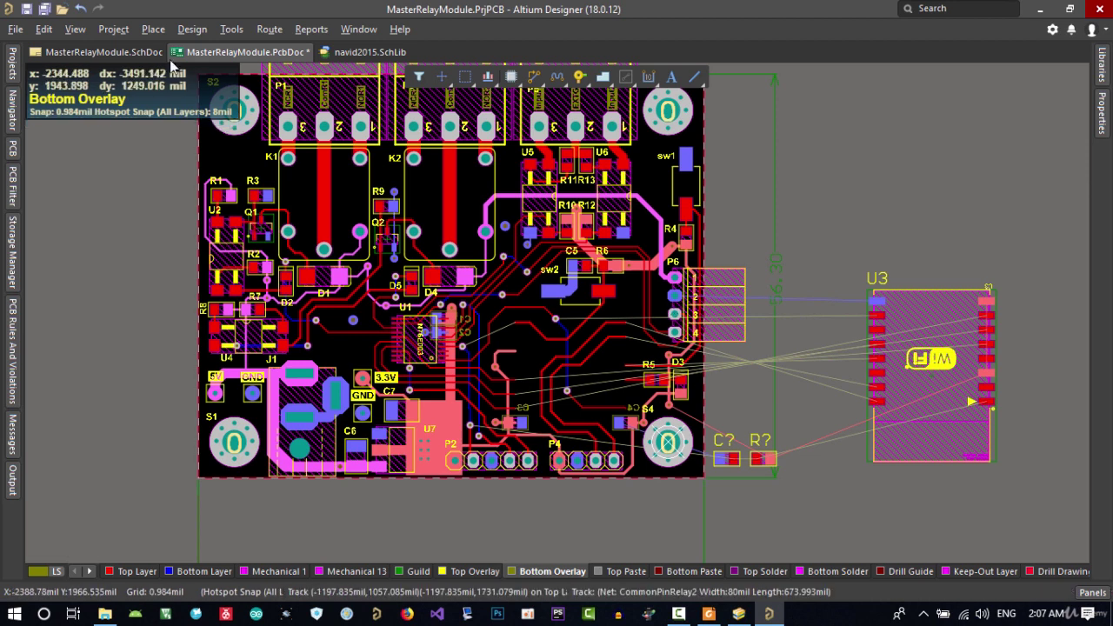
pyautogui.click(16, 29)
pyautogui.click(71, 231)
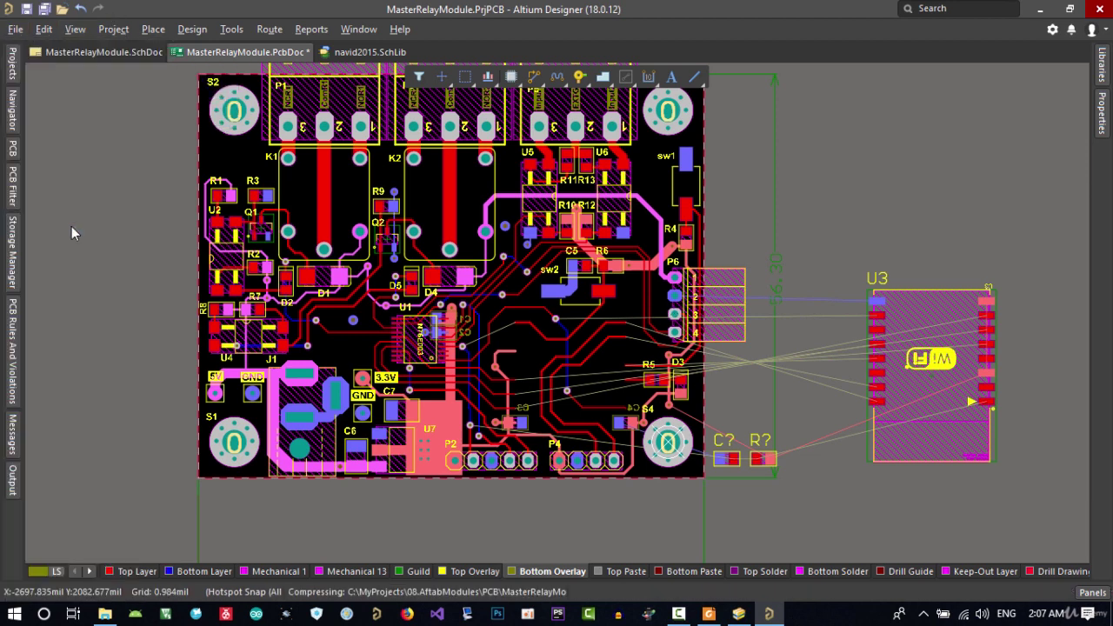